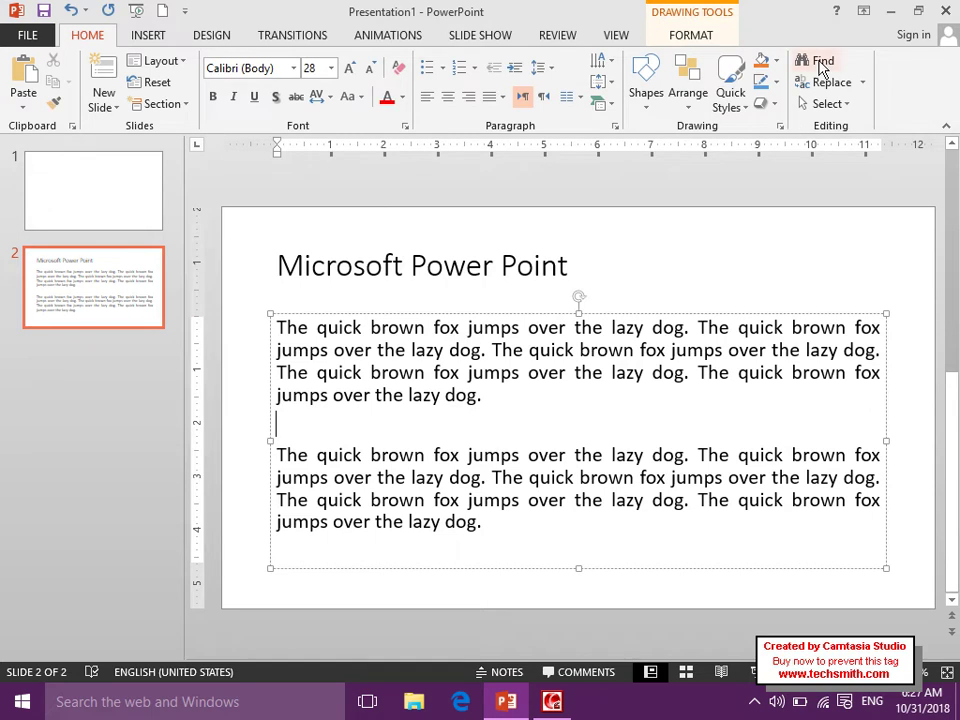
Open the Find dialog from the Home tab's Editing group over slide 2.
left_click(821, 62)
Search for 'brown' and step through every match, then dismiss the last-match notice.
left_click_drag(481, 276, 444, 19)
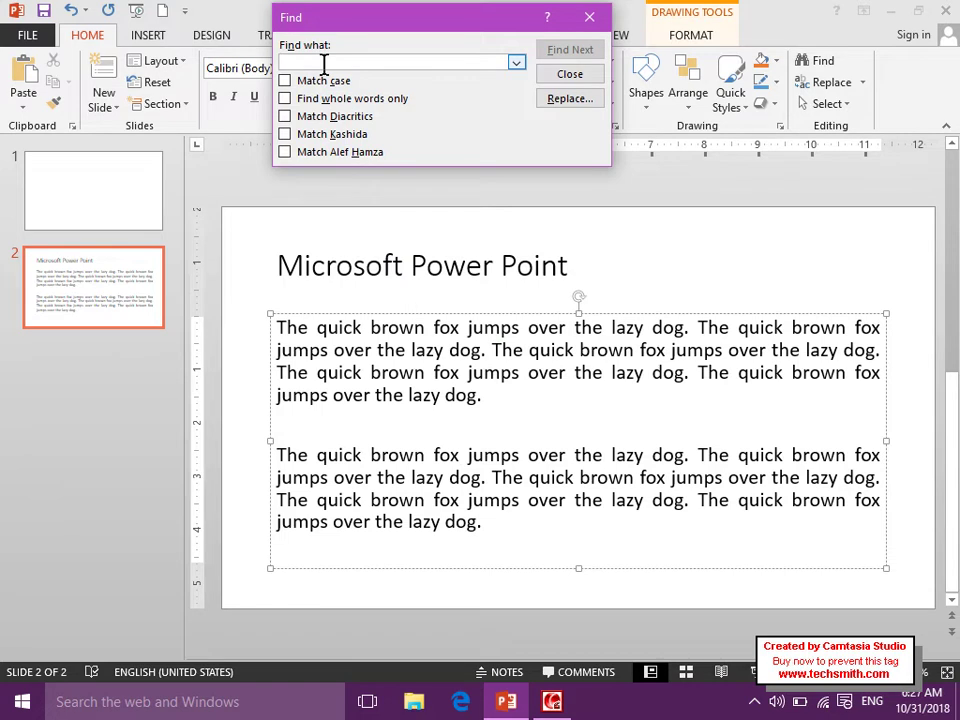
type("brown")
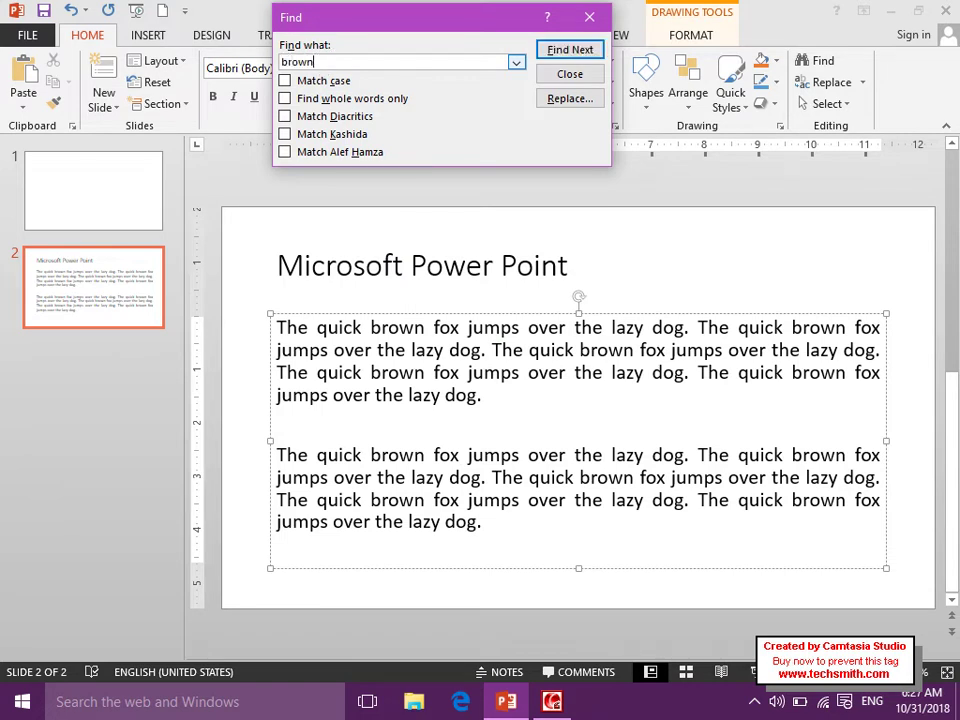
left_click(568, 50)
left_click(568, 50)
left_click(568, 50)
left_click(568, 50)
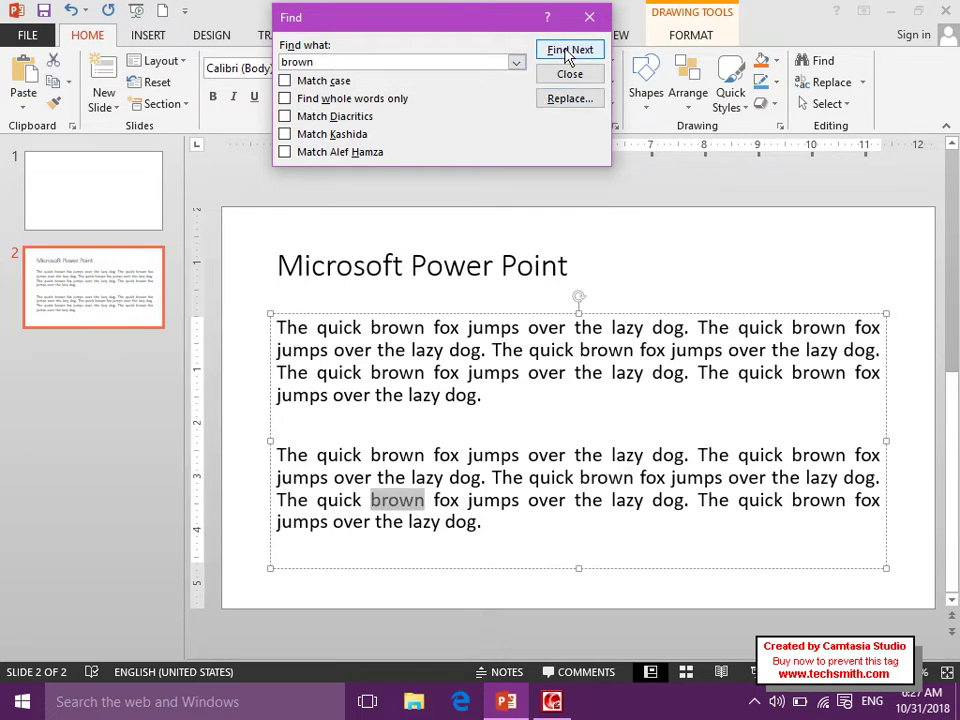
left_click(568, 50)
left_click(568, 50)
left_click(567, 50)
left_click(567, 50)
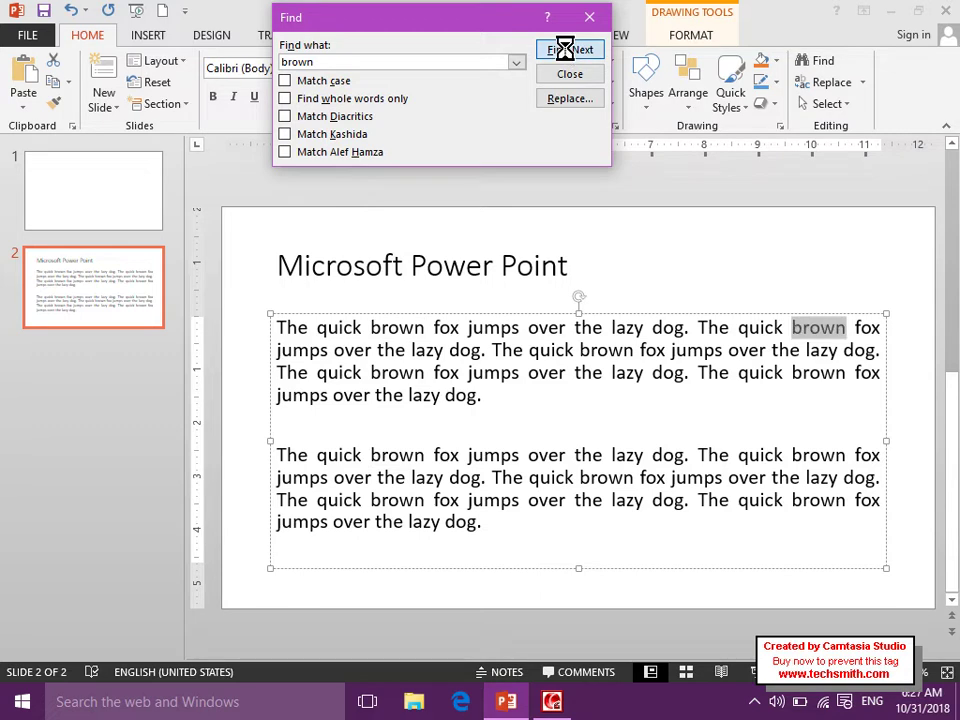
left_click(567, 50)
left_click(567, 50)
left_click(568, 50)
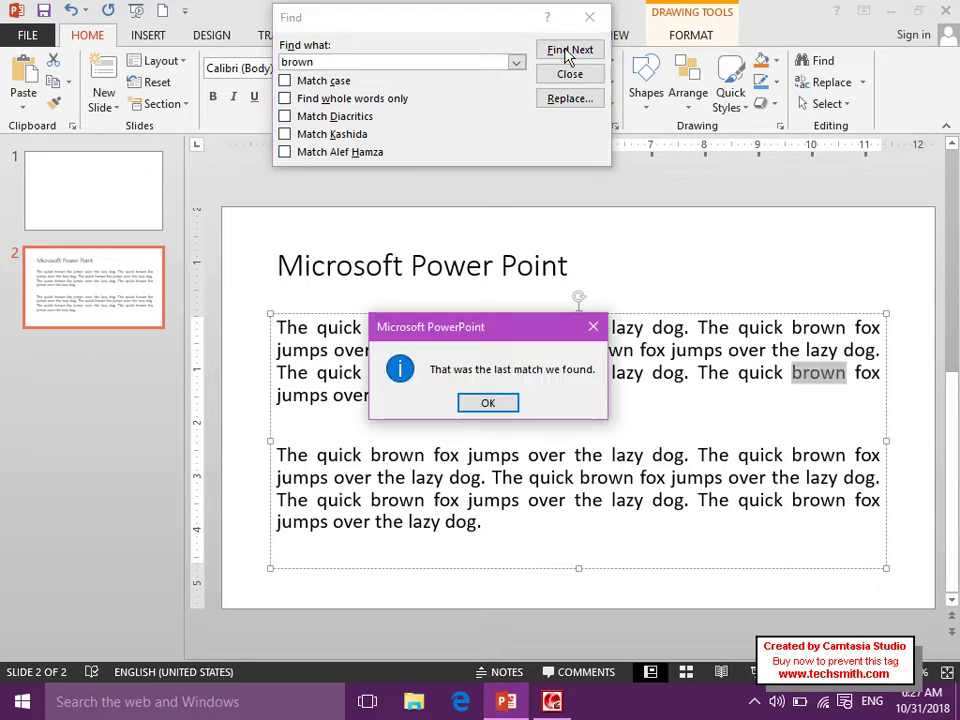
left_click(488, 401)
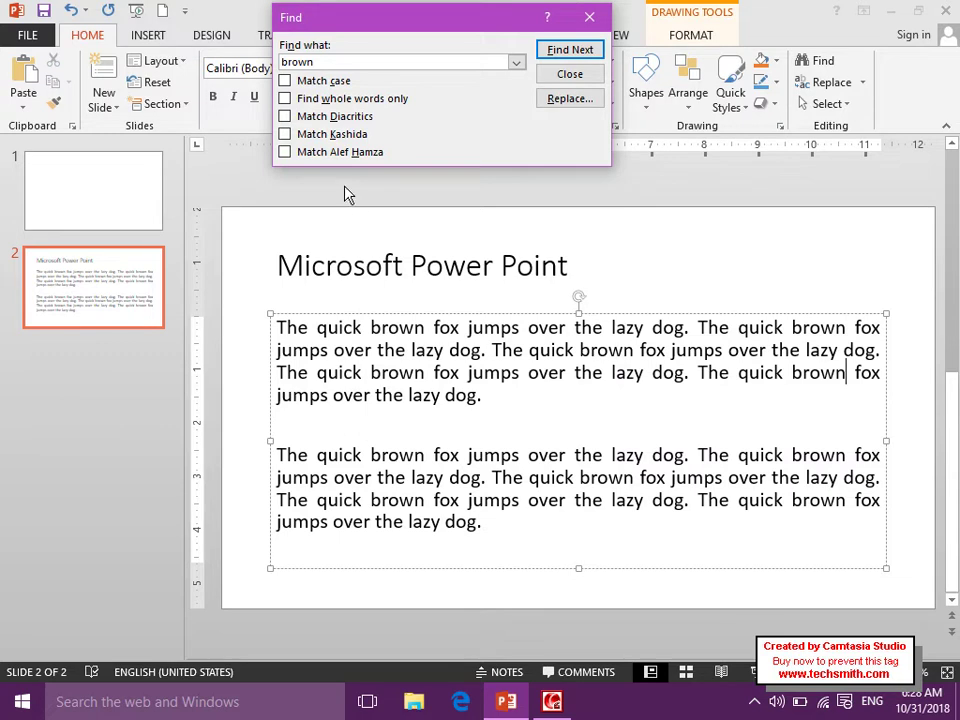
Turn on Match case in the Find dialog and search again.
left_click(307, 84)
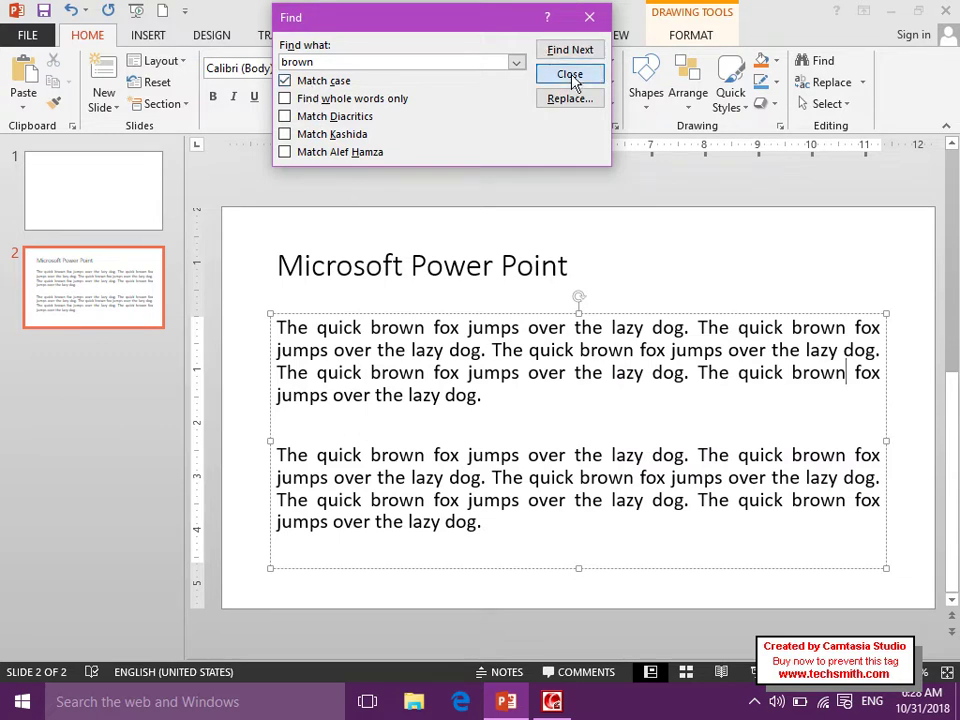
left_click(570, 75)
left_click(821, 61)
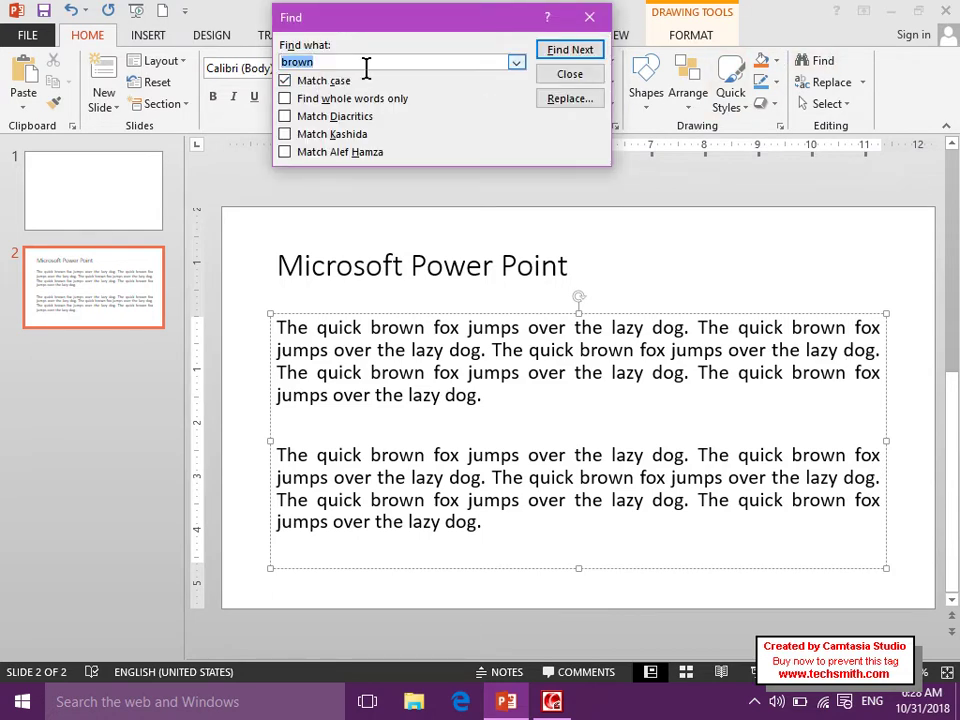
left_click(567, 55)
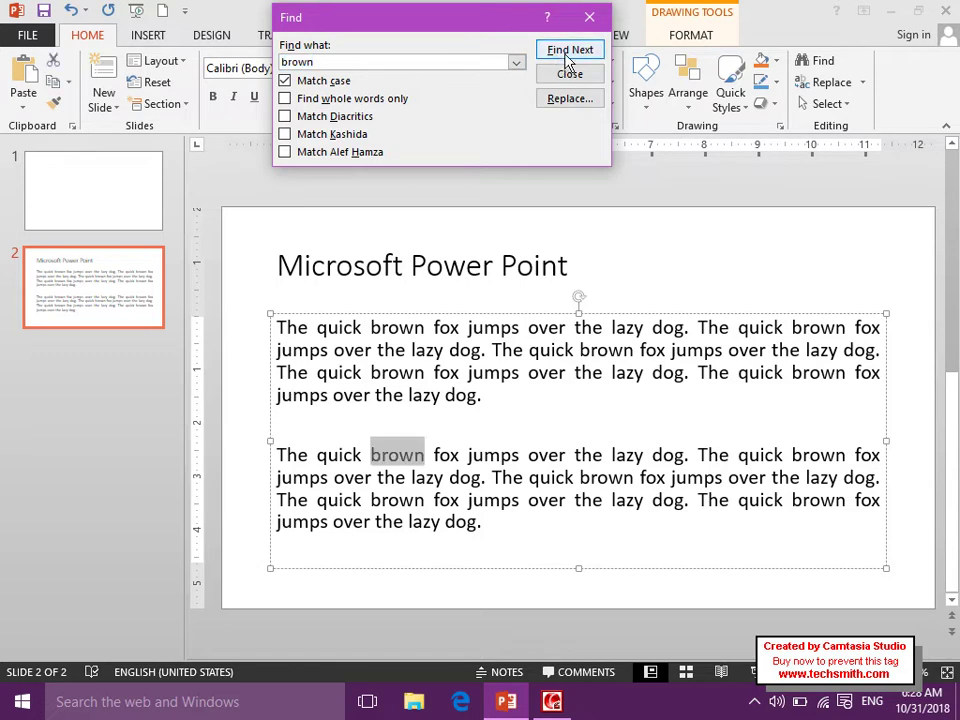
Search for capitalised 'Brown' with Match case on, dismissing both no-match notices.
left_click(340, 60)
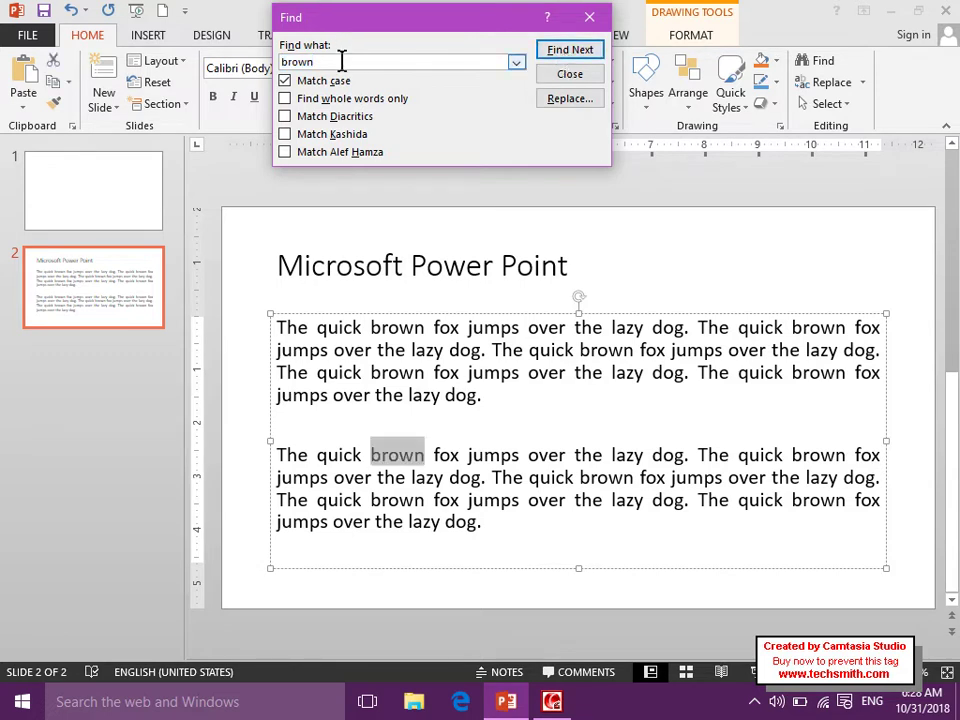
double_click(327, 58)
type("Brown")
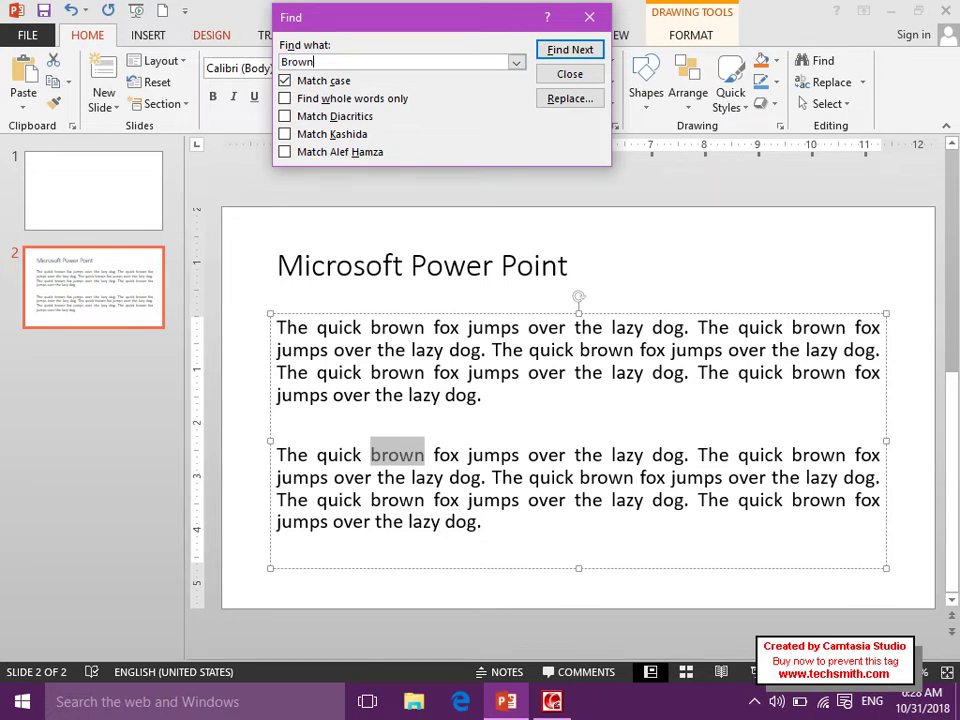
left_click(569, 49)
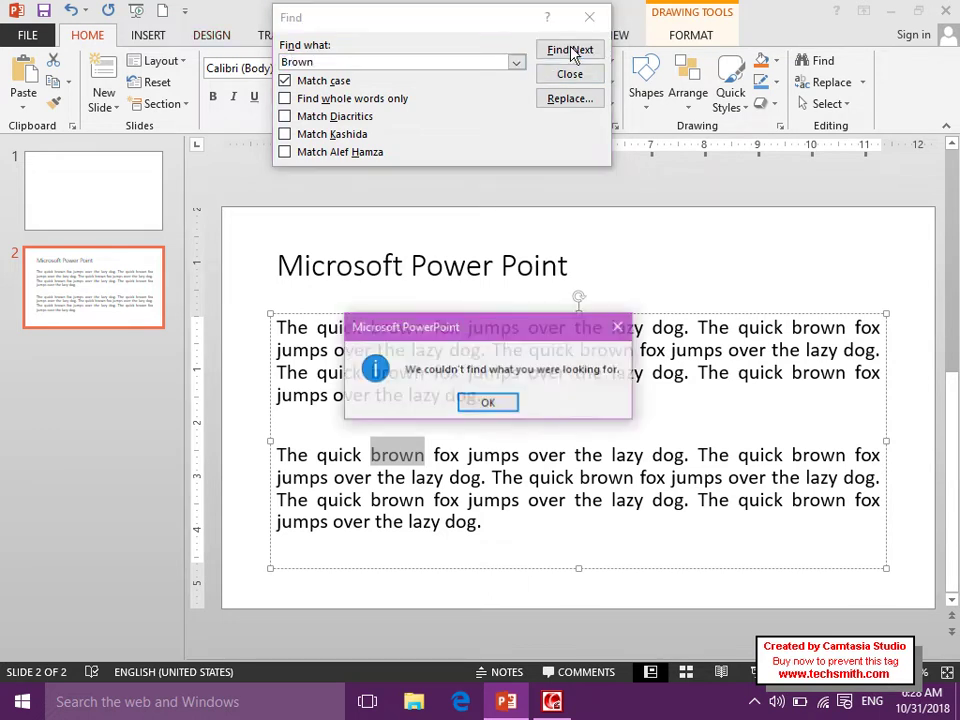
left_click(486, 401)
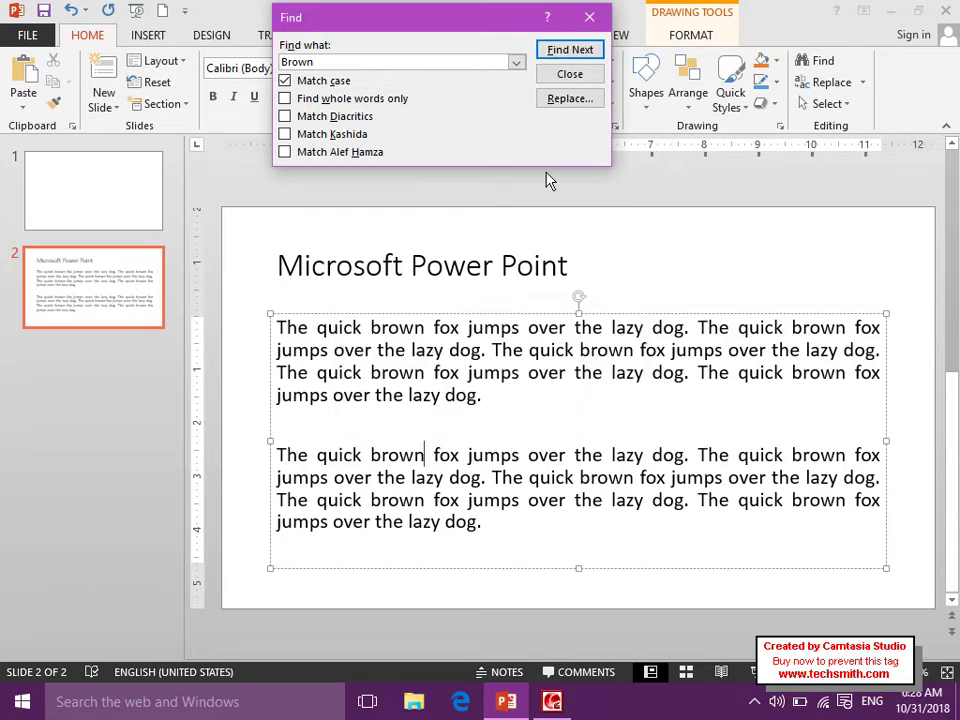
left_click(556, 48)
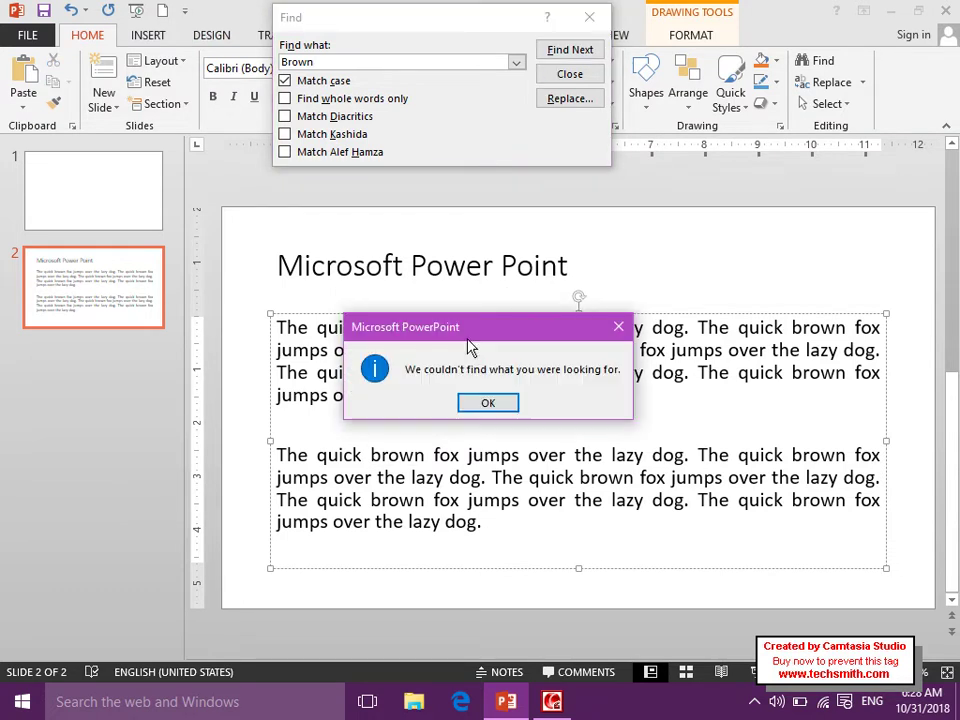
left_click(488, 406)
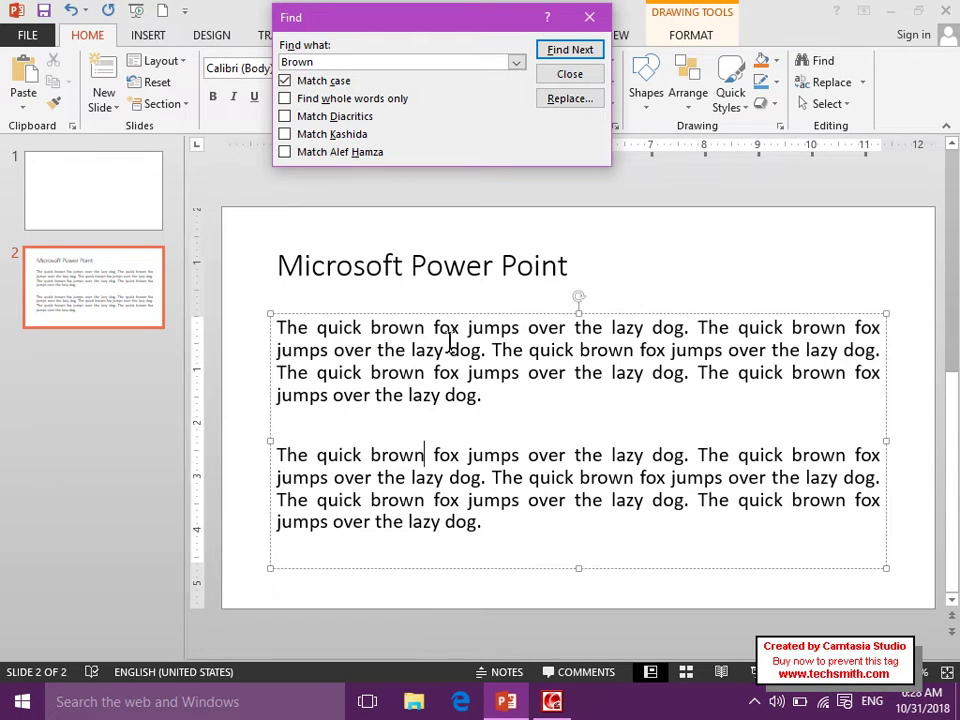
Turn Match case off and step through the lowercase 'brown' matches on slide 2.
left_click(336, 80)
left_click(545, 50)
left_click(545, 50)
left_click(545, 50)
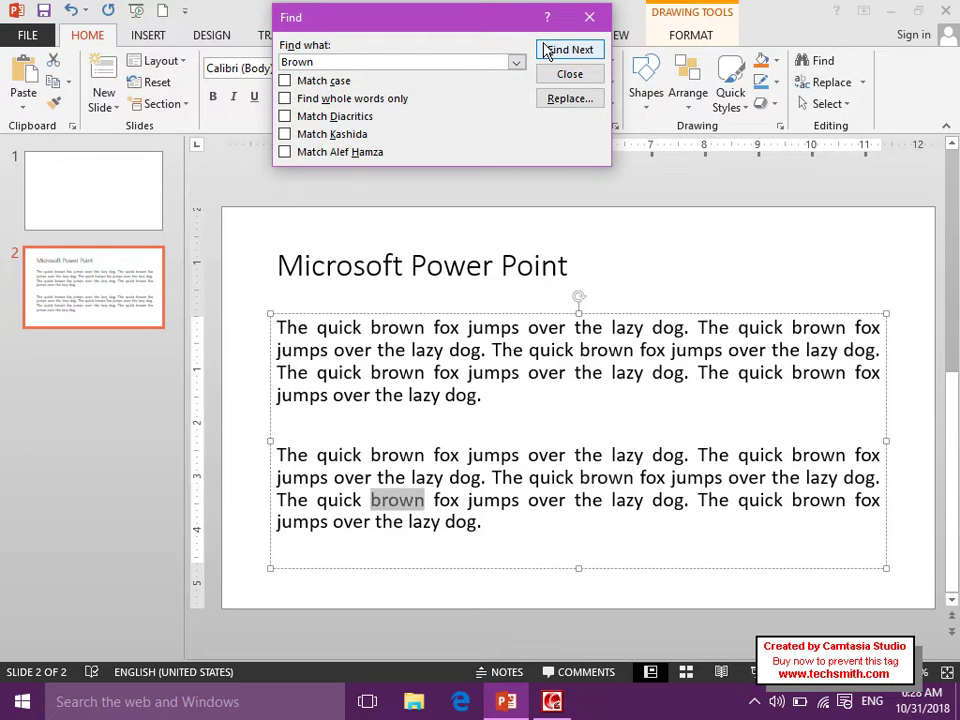
left_click(545, 50)
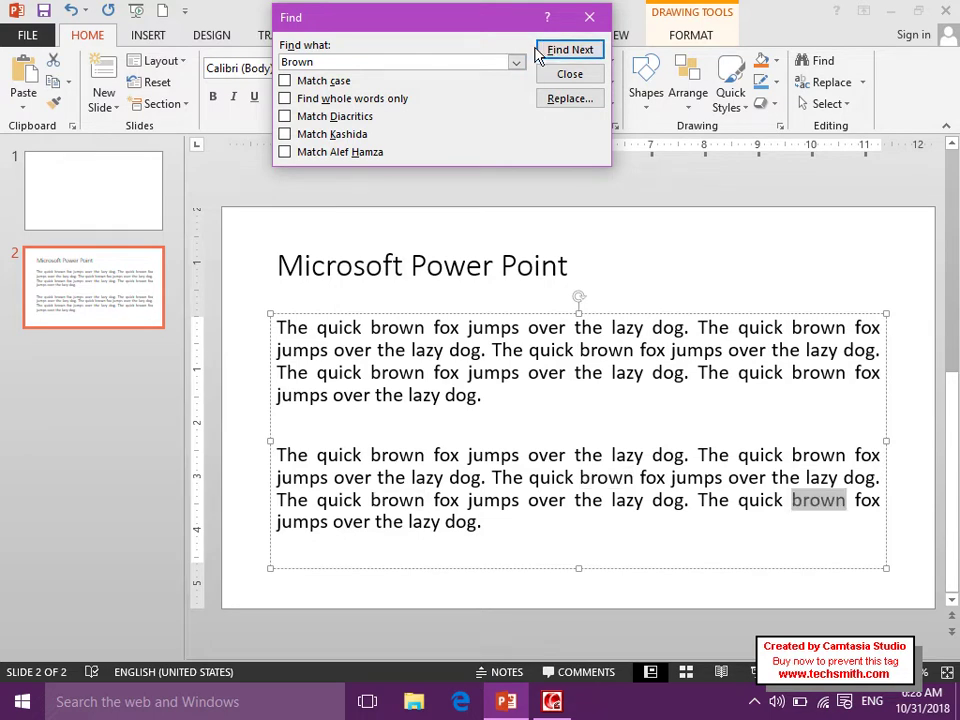
left_click(552, 52)
left_click(557, 52)
left_click(557, 52)
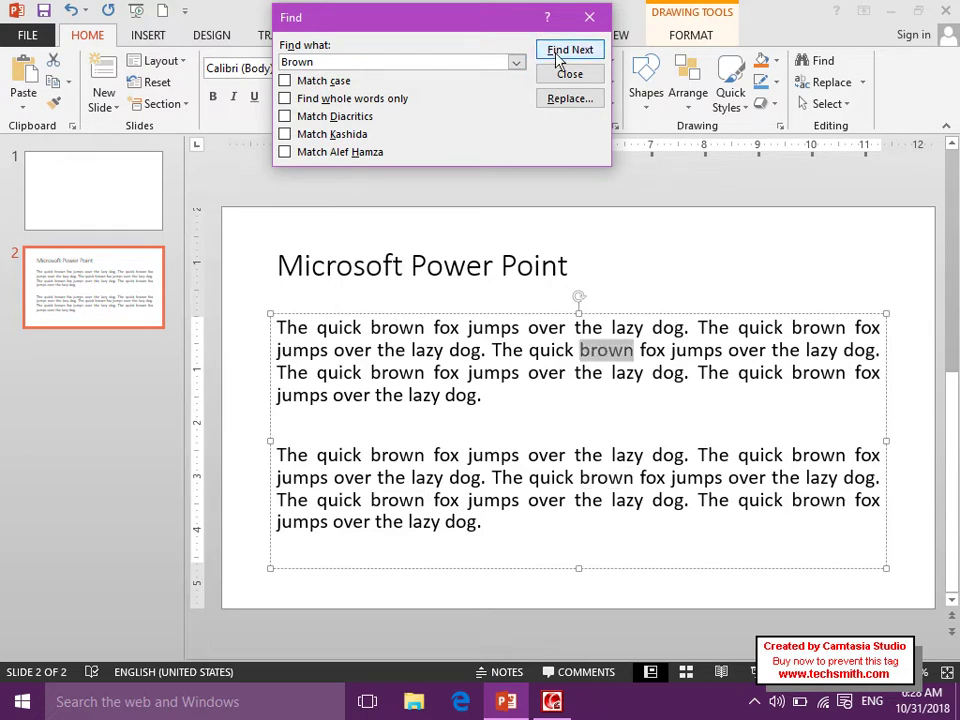
left_click(559, 55)
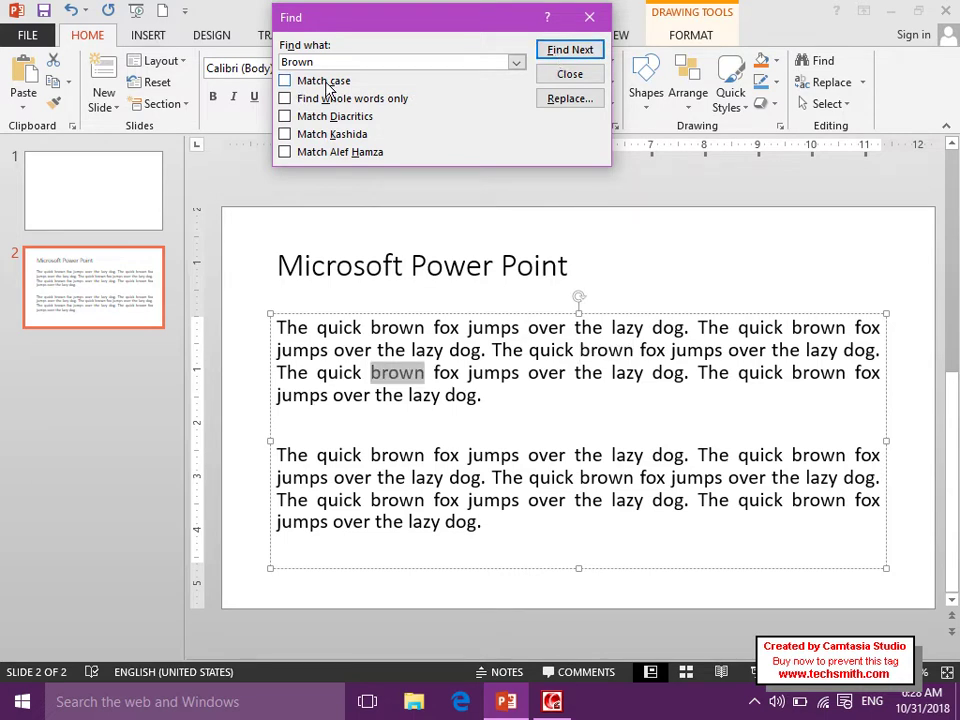
Type two one-word name lines on the empty line between the fox paragraphs.
left_click(569, 74)
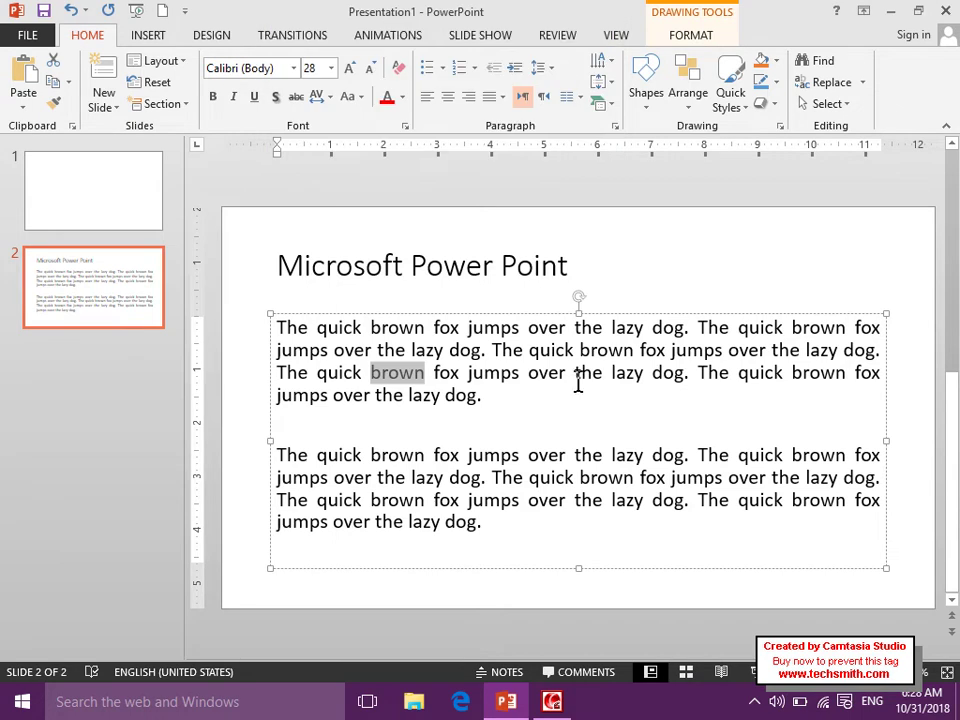
left_click(580, 420)
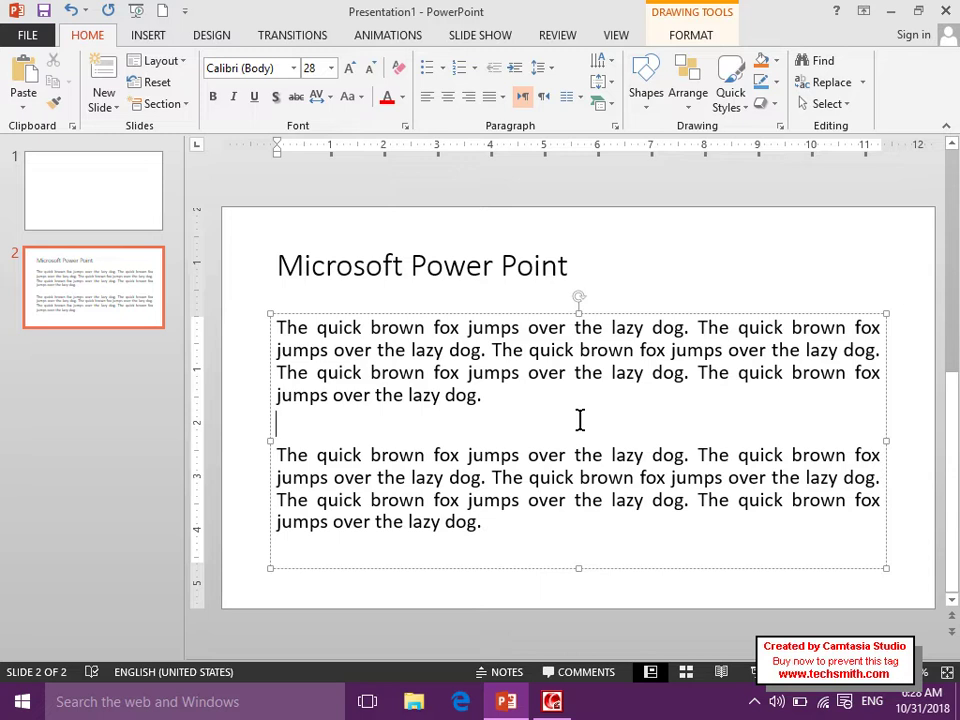
type("Ali")
key("Return")
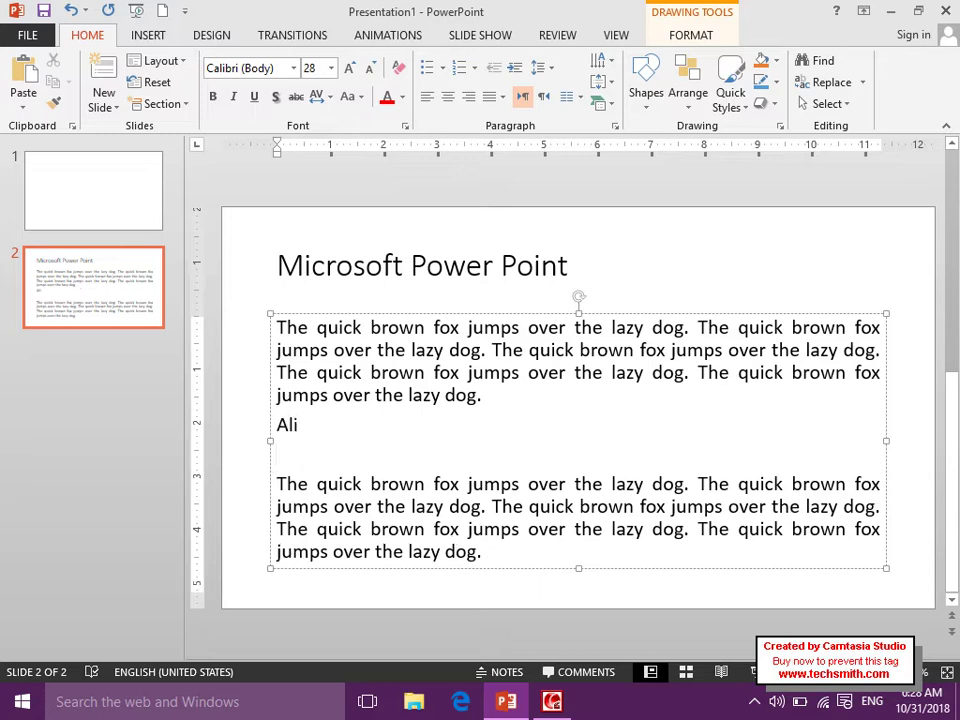
type("wALi")
Select each added name in turn, clear the selection, and reopen Find.
left_click_drag(300, 427, 274, 430)
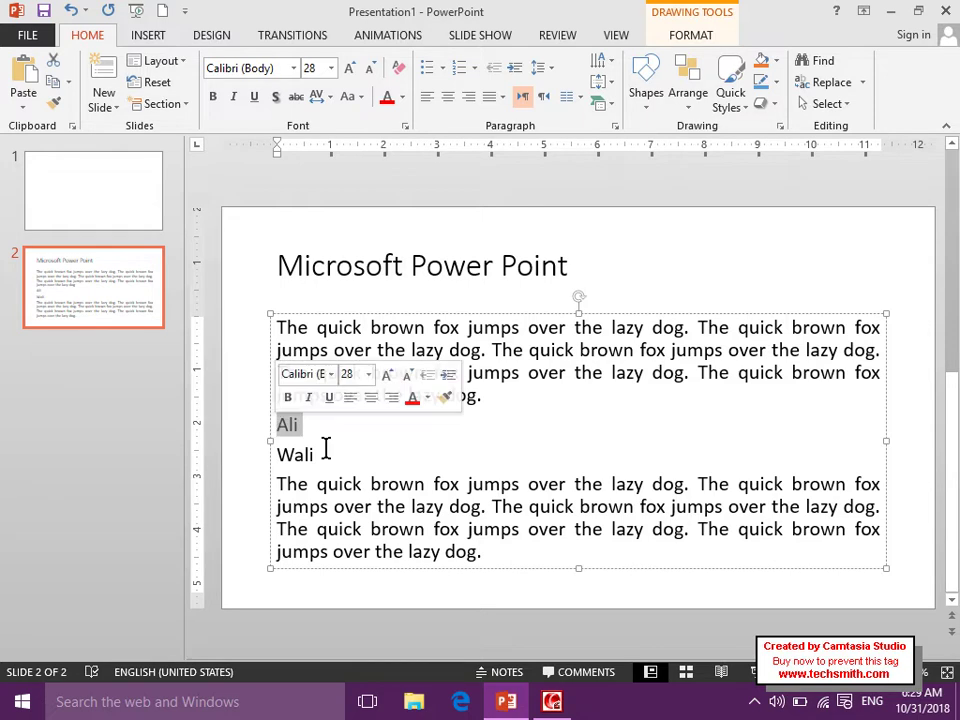
left_click_drag(324, 459, 298, 458)
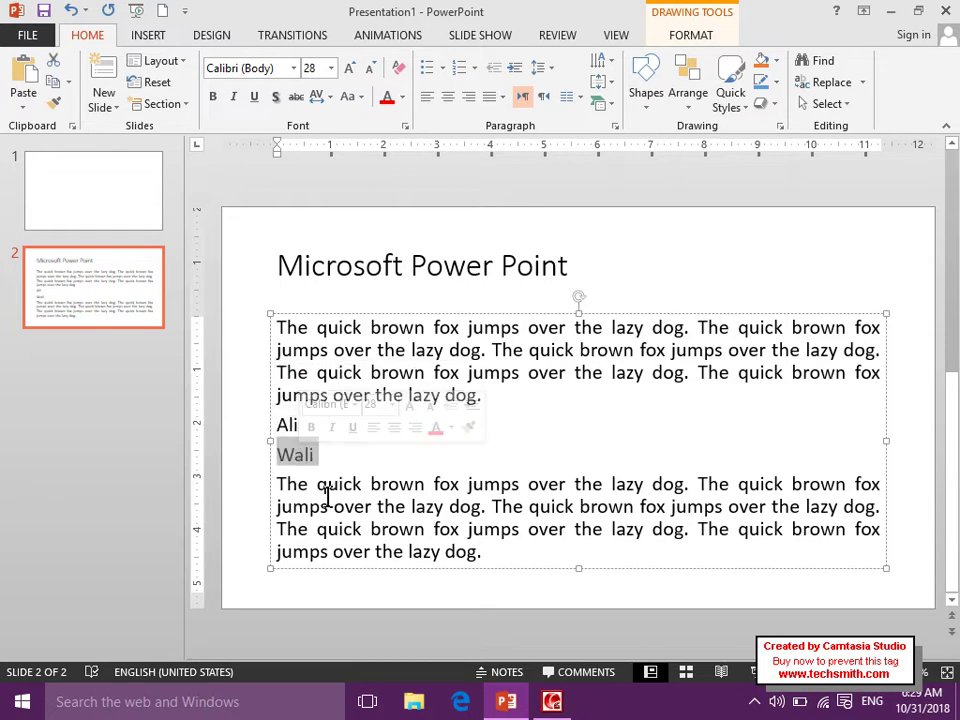
left_click(327, 500)
left_click(820, 60)
Search for the first name, matching its own line and the letters inside the second name.
double_click(400, 64)
type("Ali")
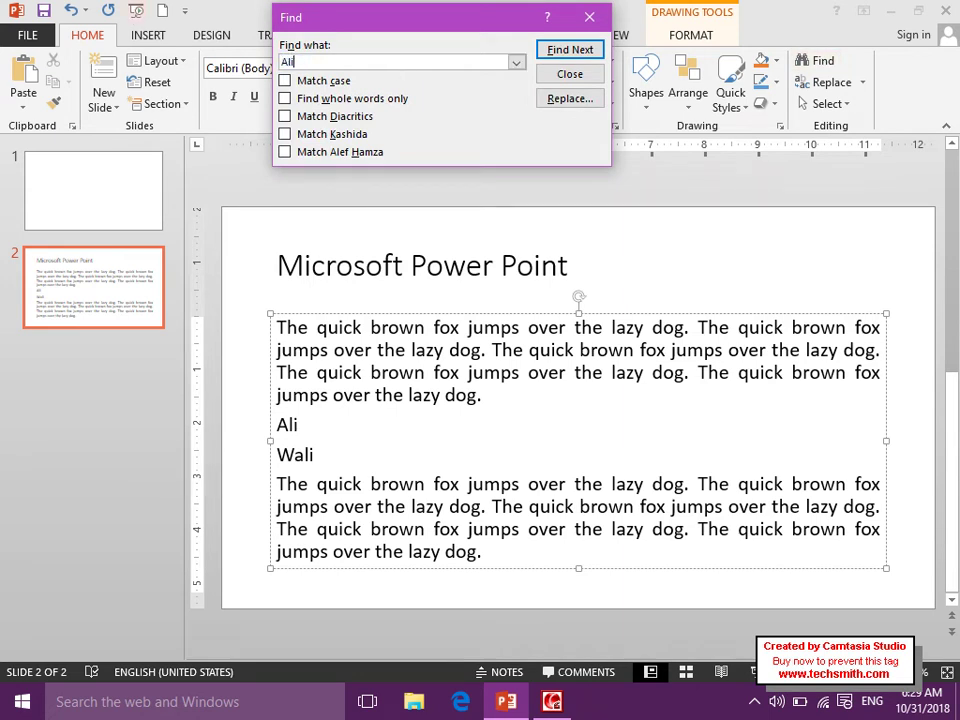
left_click(563, 52)
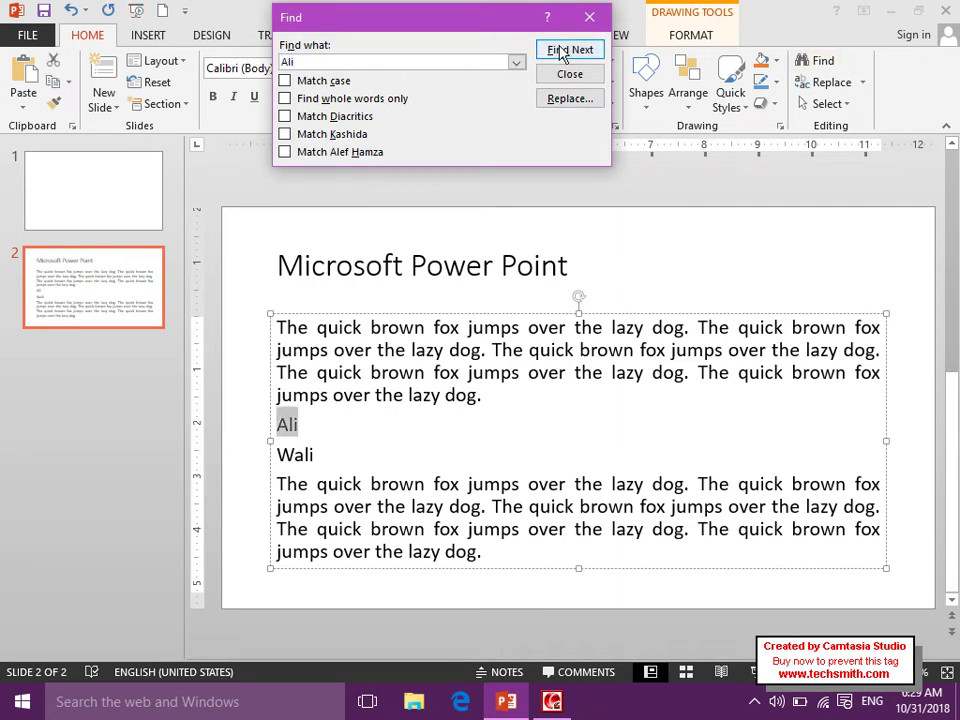
left_click(563, 52)
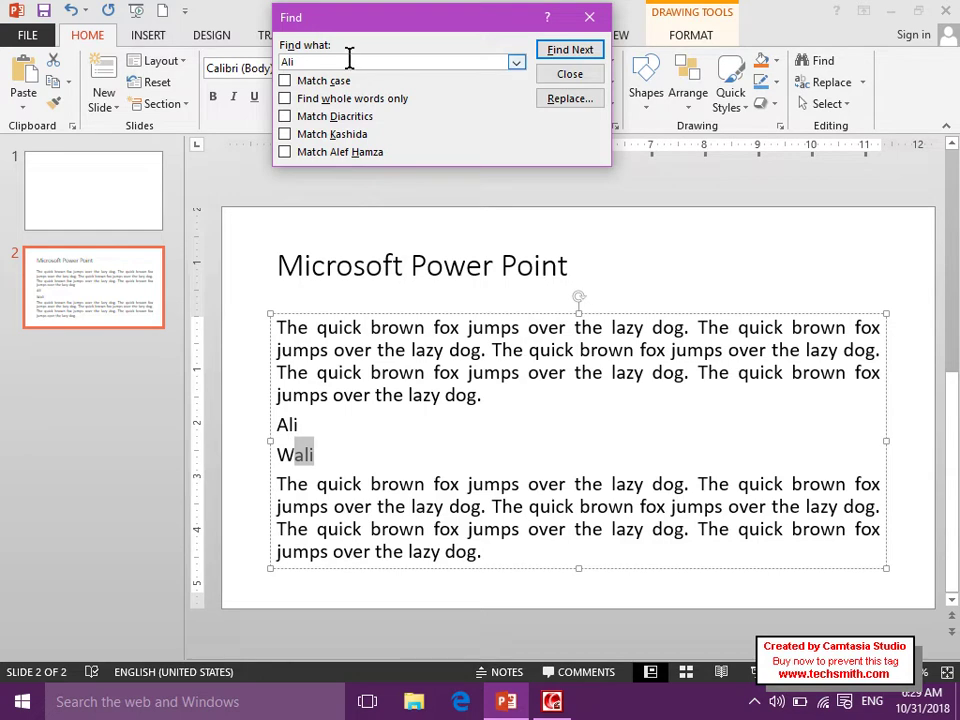
left_click(362, 304)
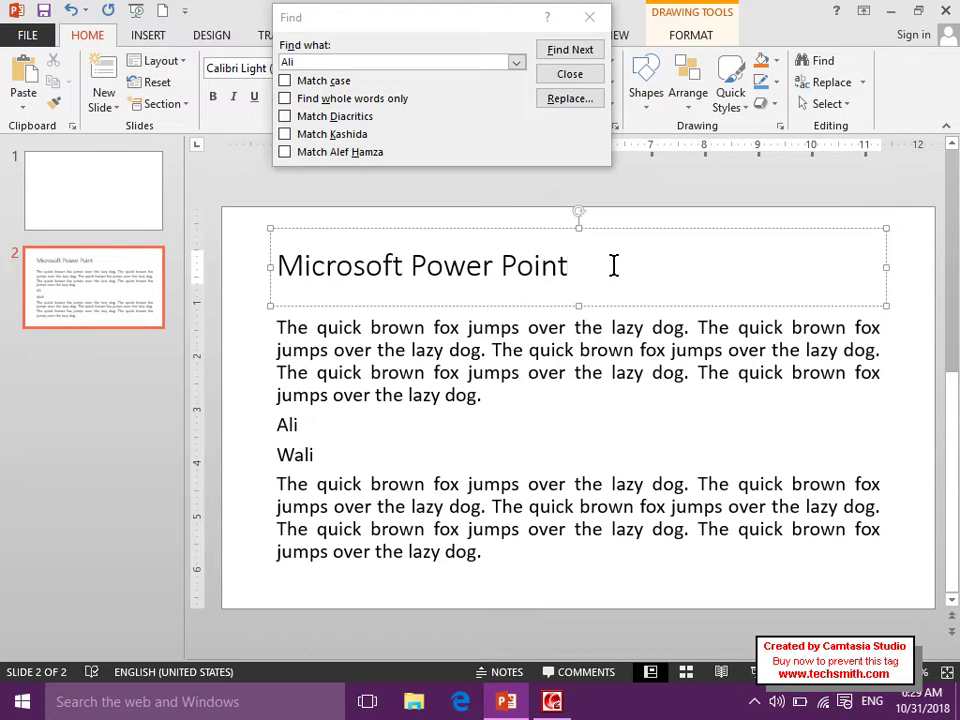
Turn on Find whole words only and search for the name until the last-match notice.
left_click(360, 100)
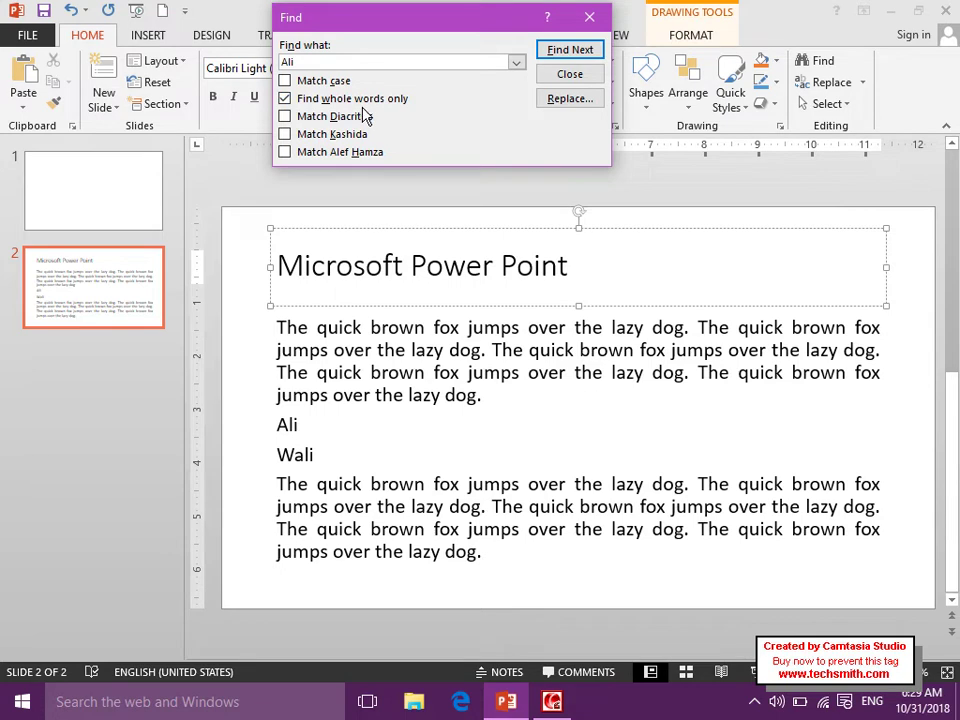
left_click(557, 54)
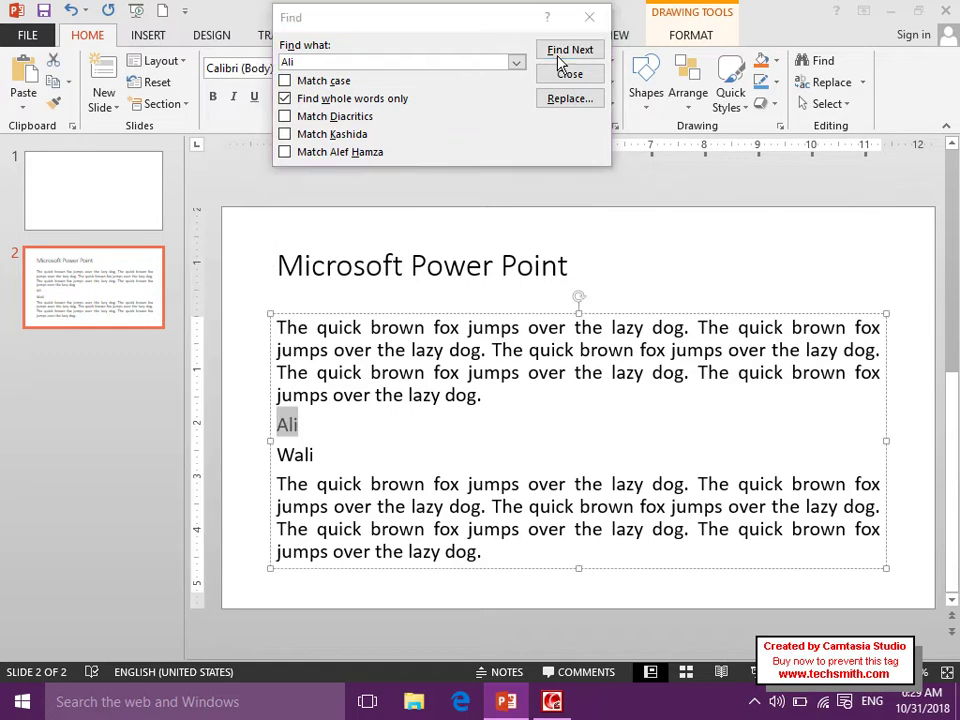
left_click(560, 52)
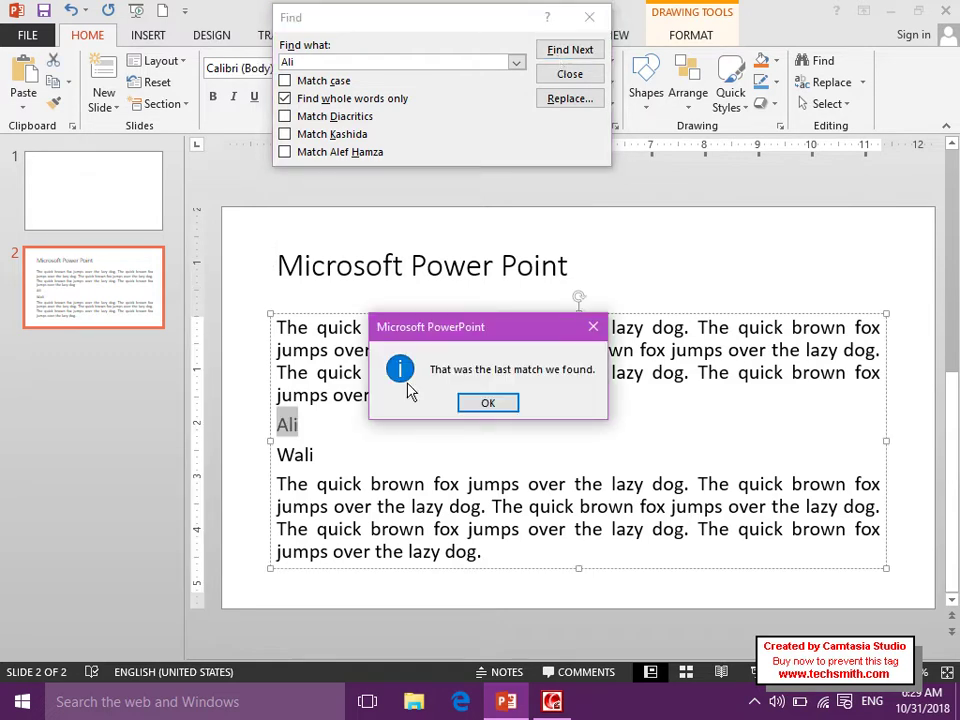
left_click(487, 406)
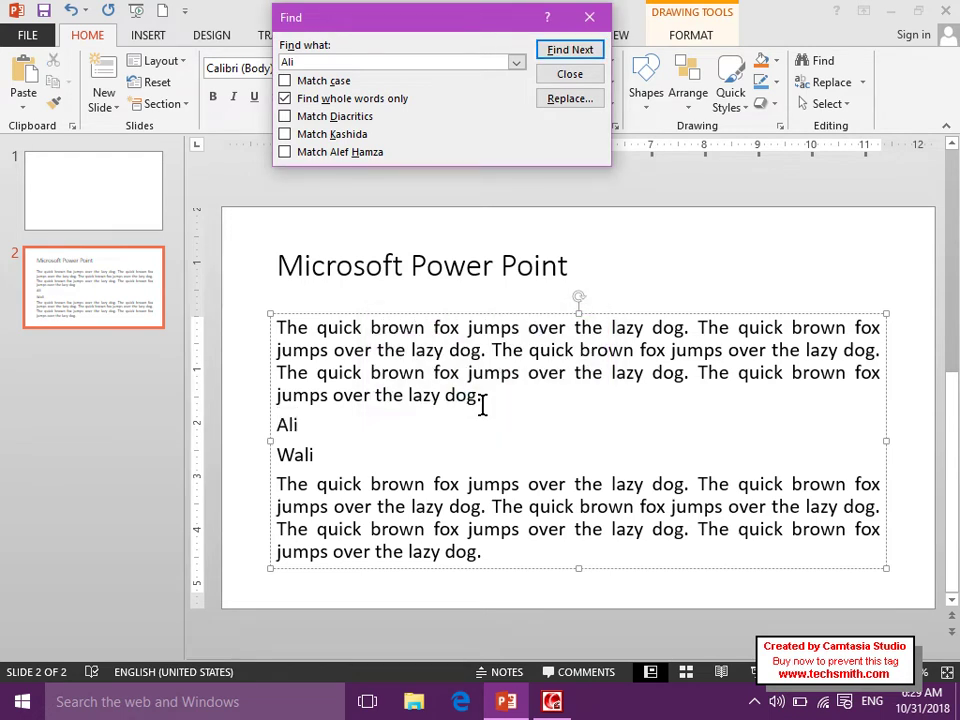
Turn whole-word matching off and cycle through matches, including the one inside the longer name.
left_click(317, 100)
left_click(588, 52)
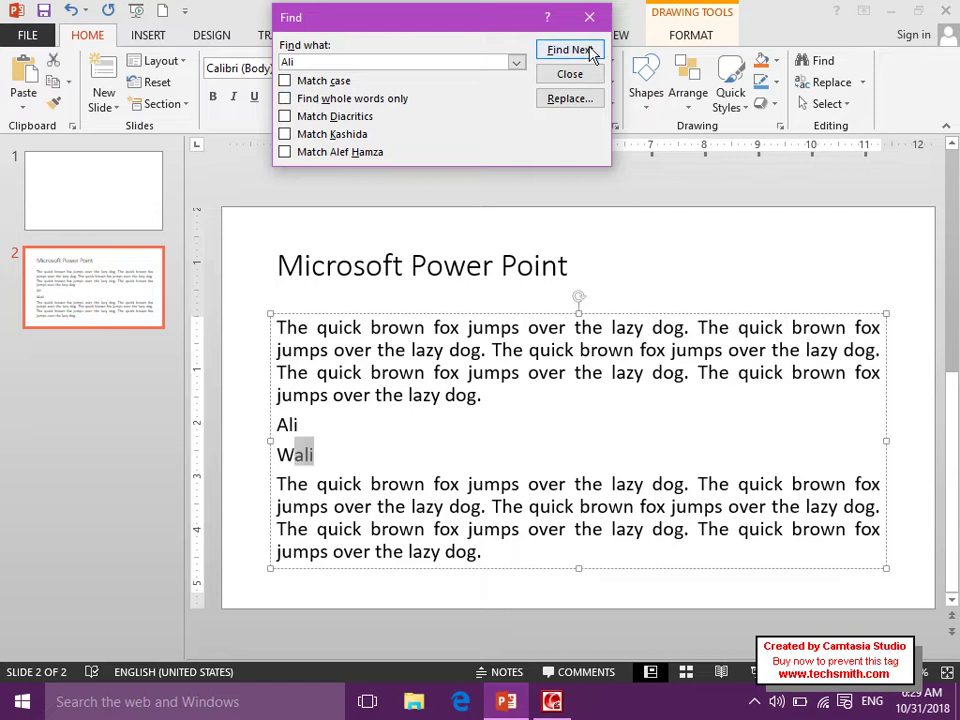
left_click(590, 52)
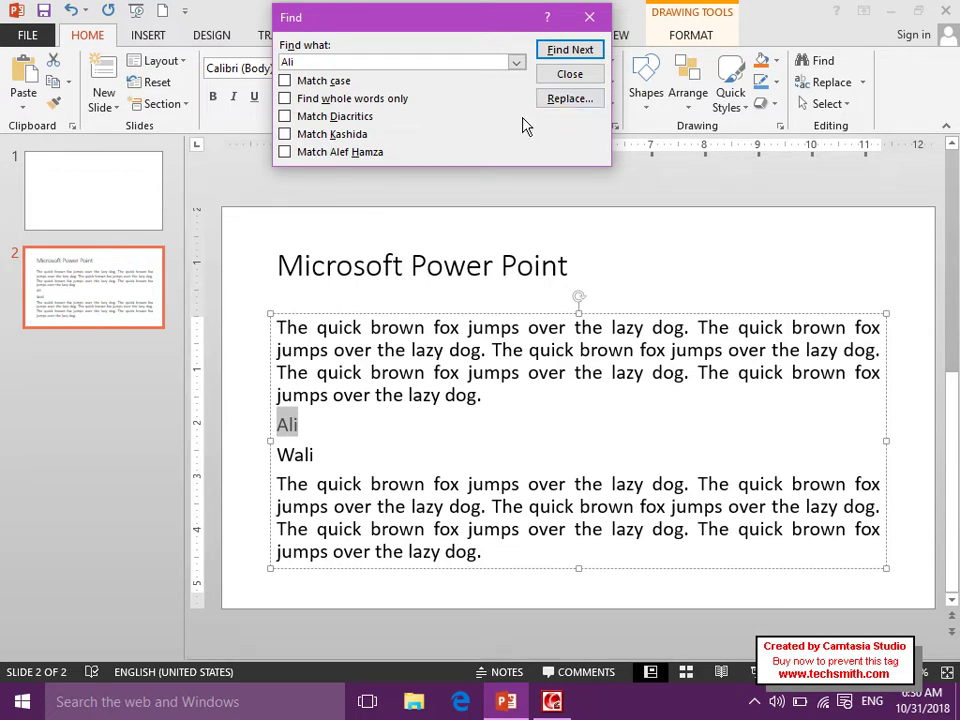
Replace only the standalone name line with a two-word full name, then close the dialog.
left_click(550, 100)
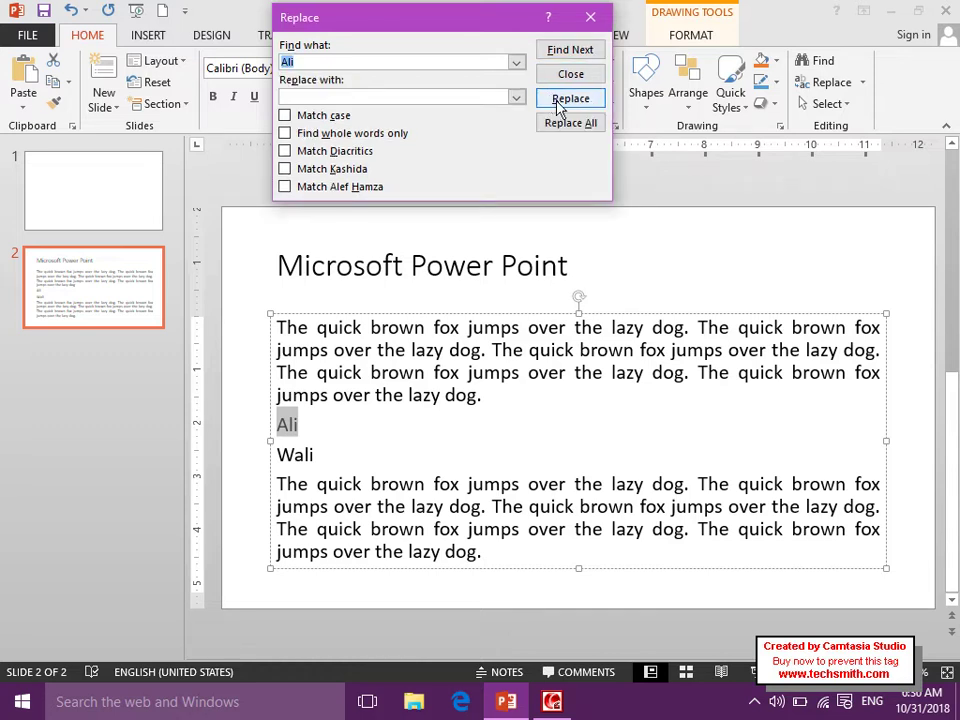
left_click(299, 97)
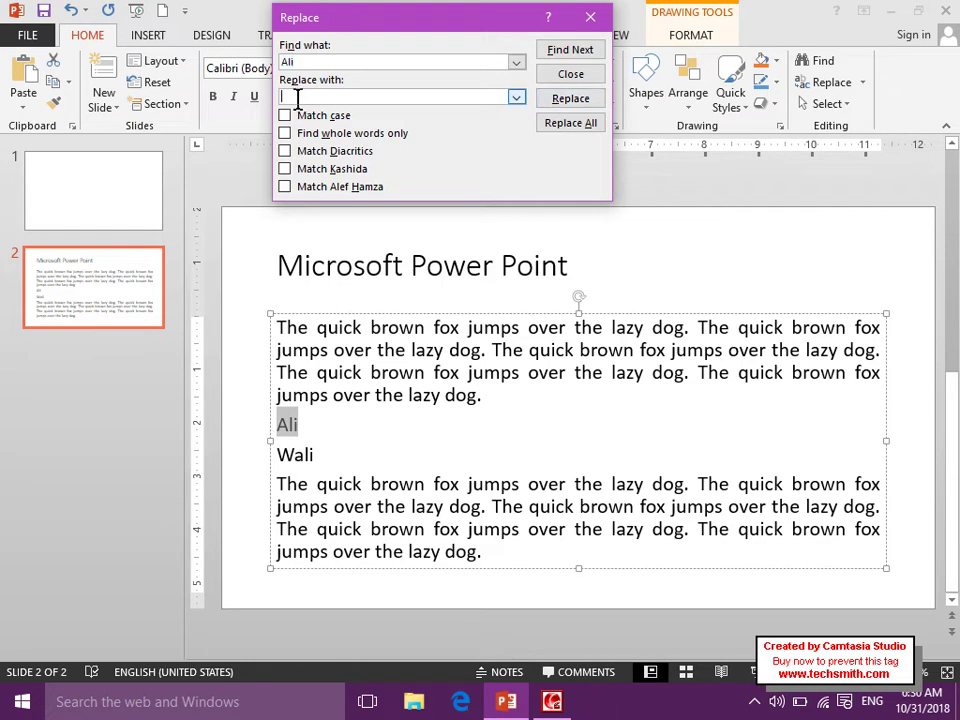
left_click(556, 99)
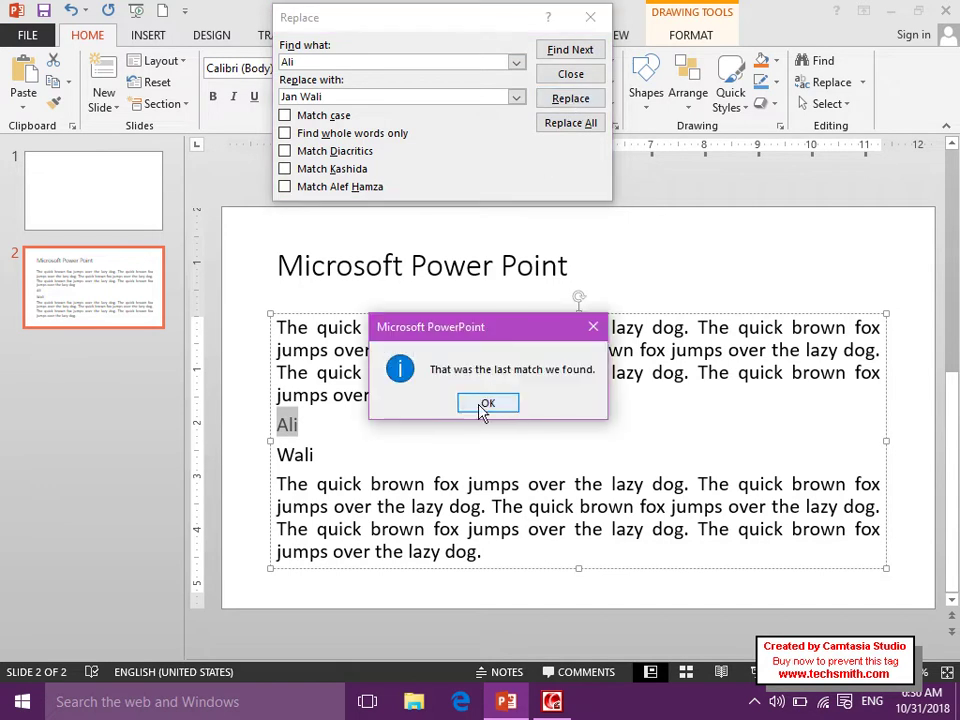
left_click(487, 402)
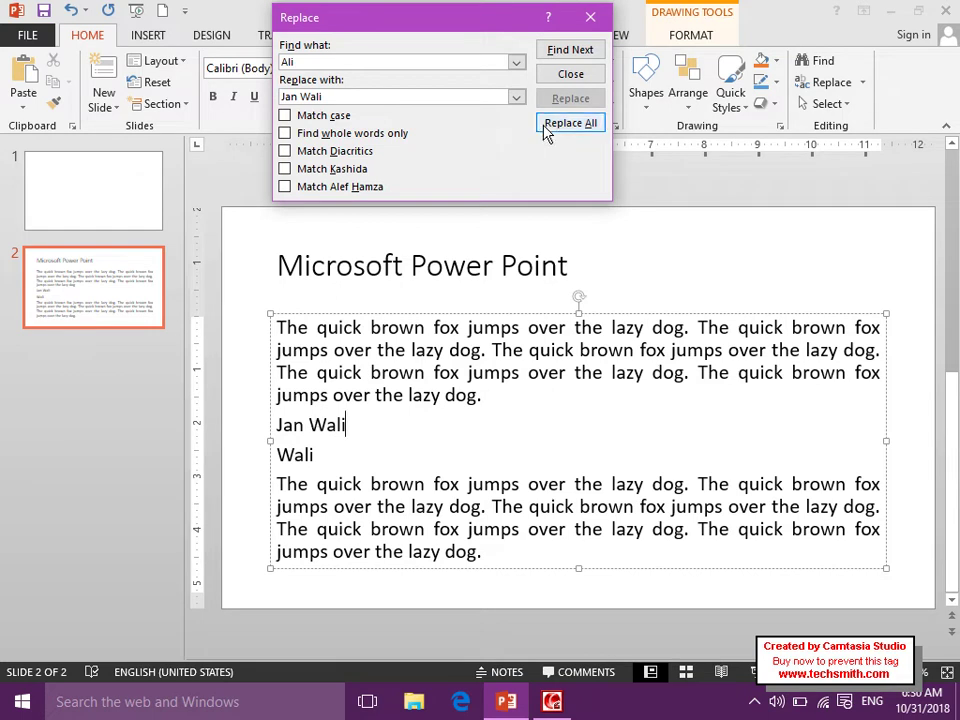
left_click(591, 17)
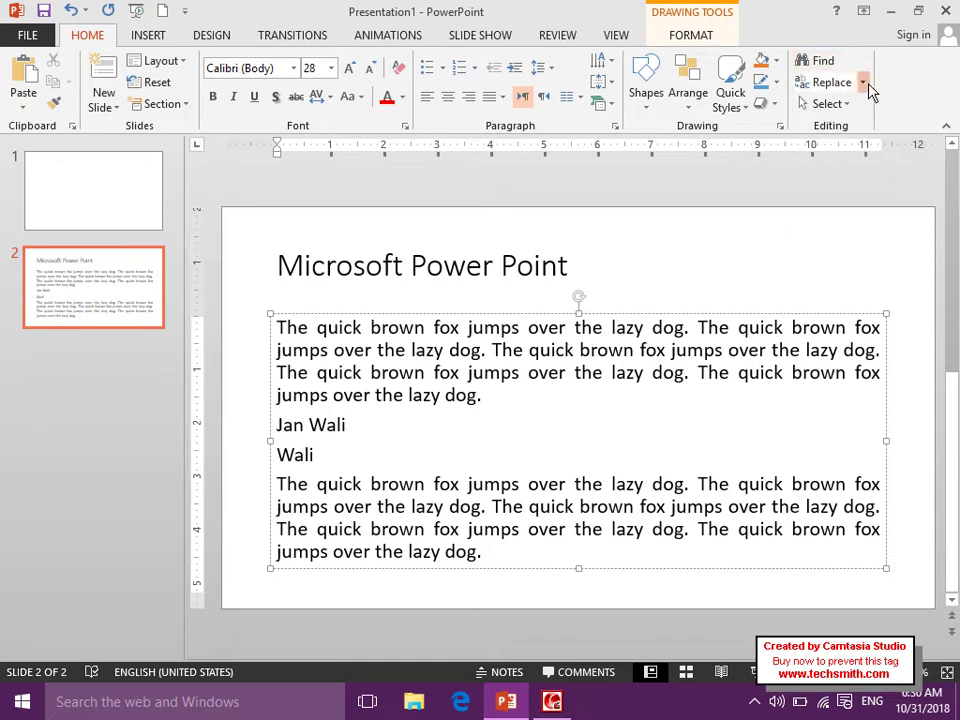
left_click(862, 83)
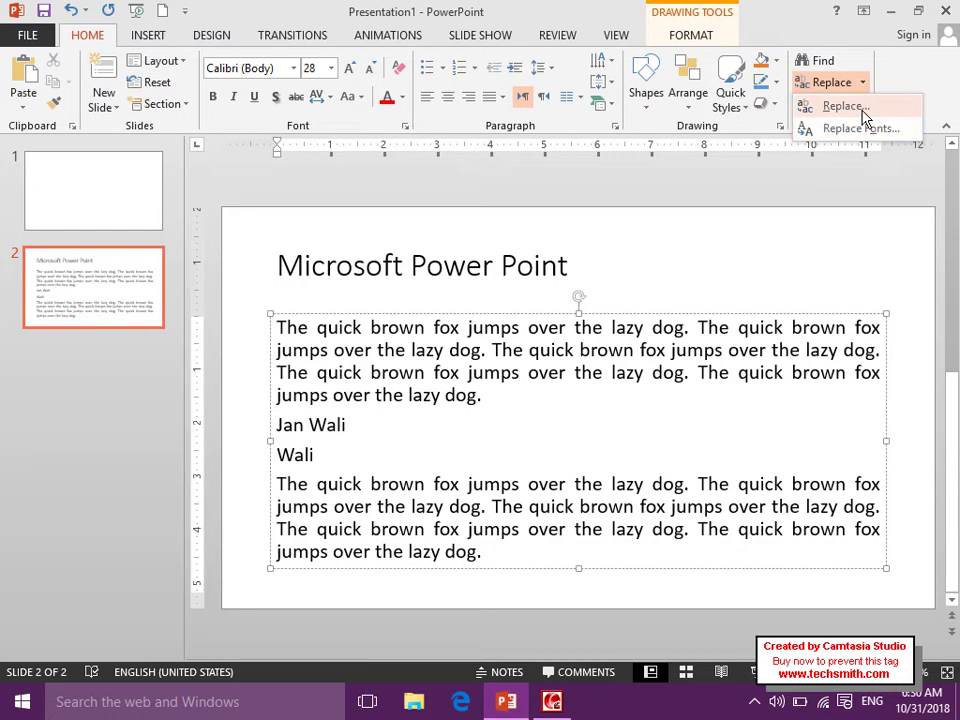
left_click(830, 106)
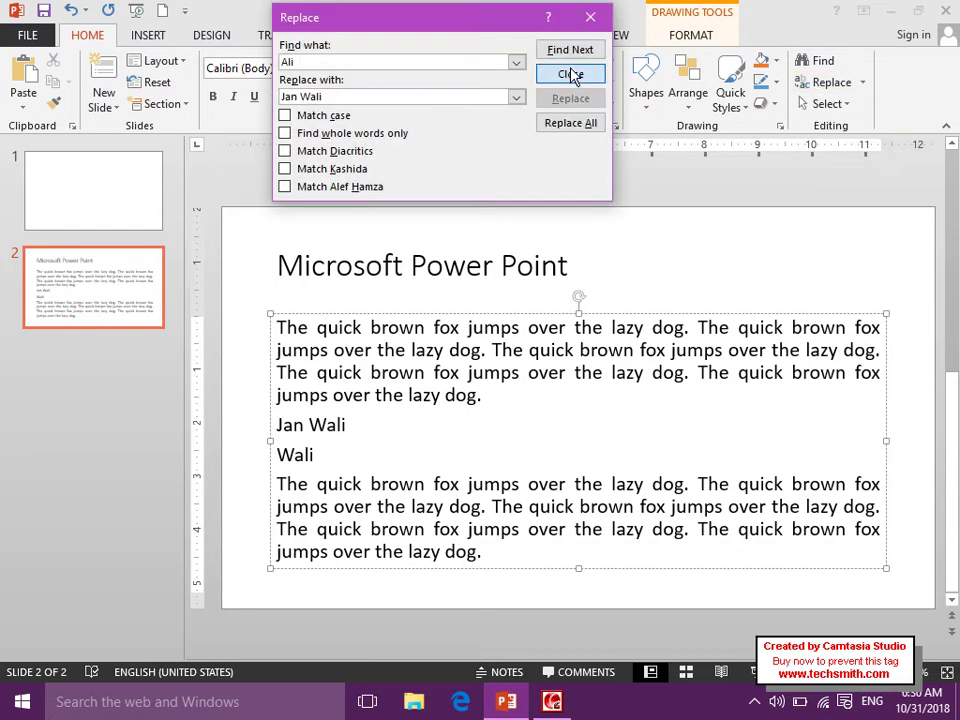
left_click(571, 75)
left_click(532, 402)
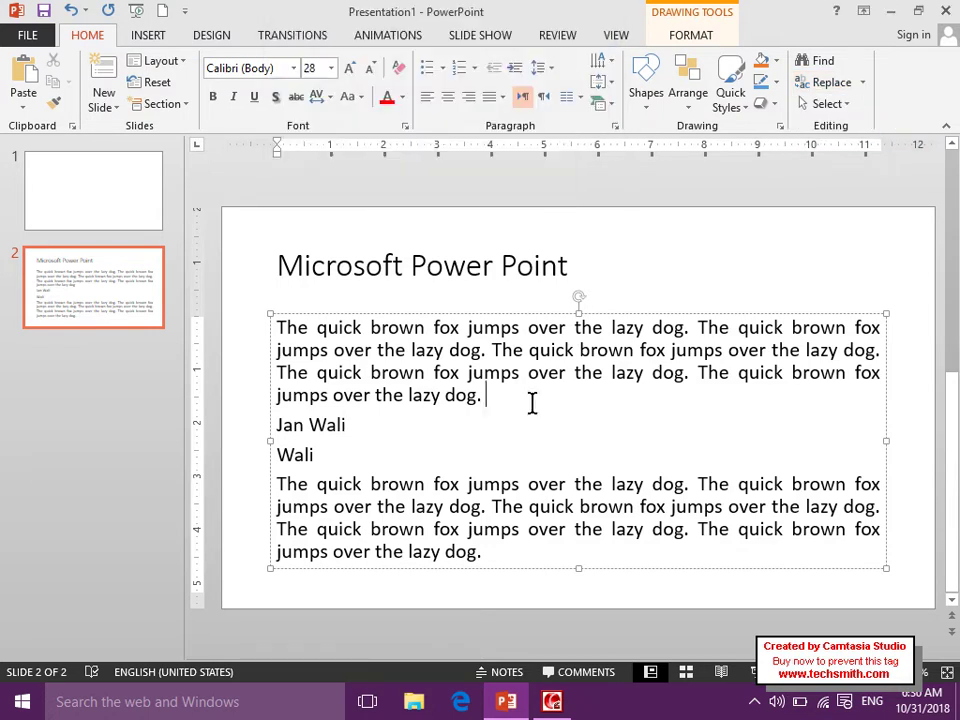
left_click(849, 106)
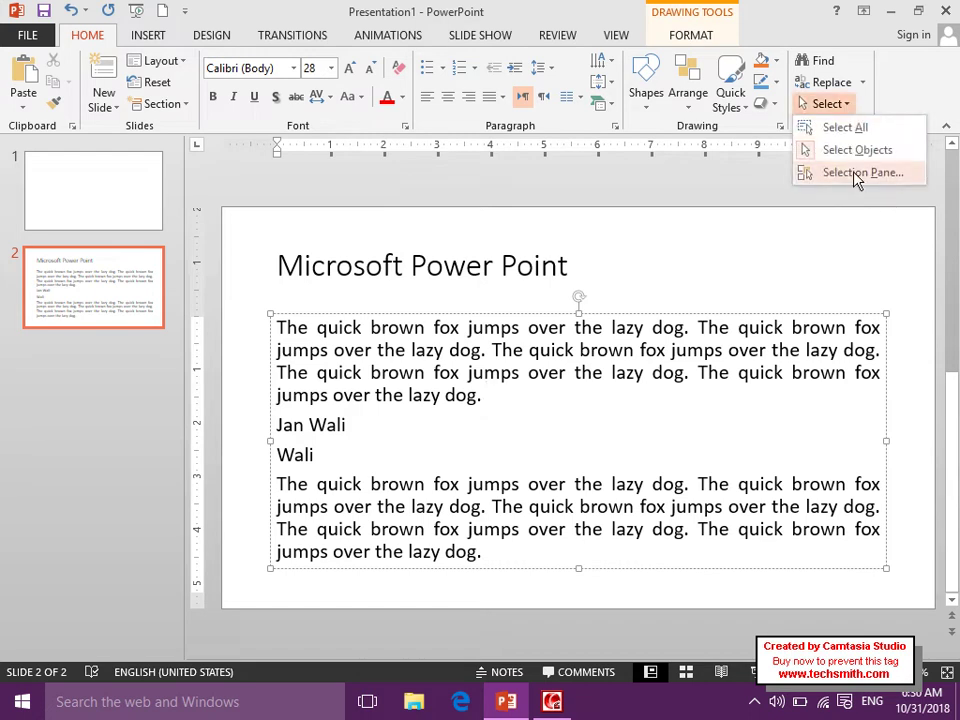
left_click(873, 89)
Open Replace Fonts, try Aldhabi then Arial Unicode MS as the new font, and cancel.
left_click(868, 86)
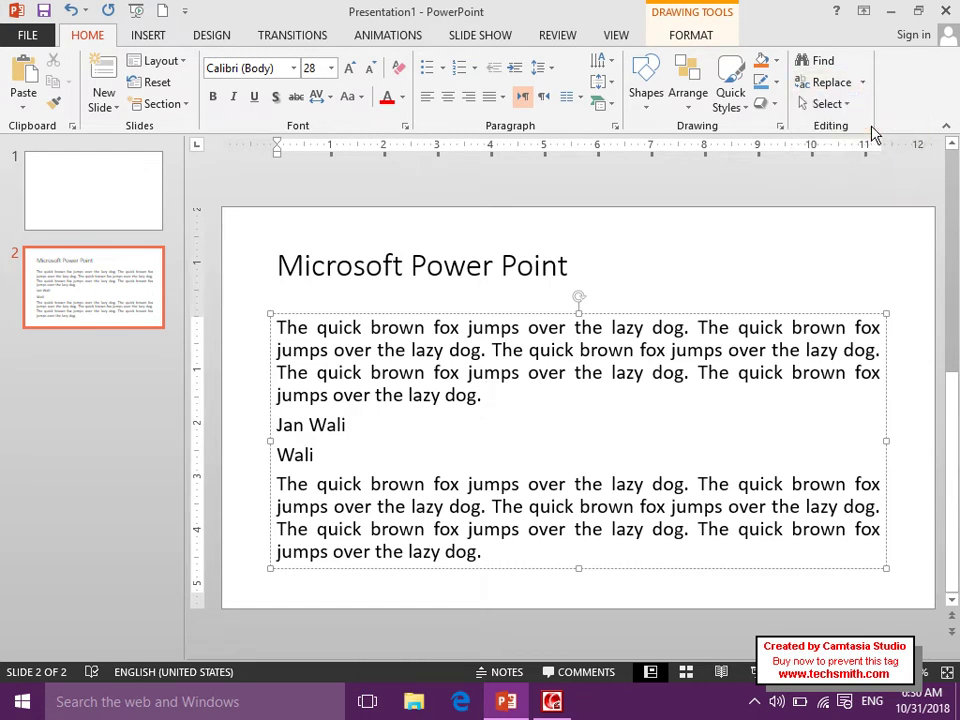
left_click(872, 129)
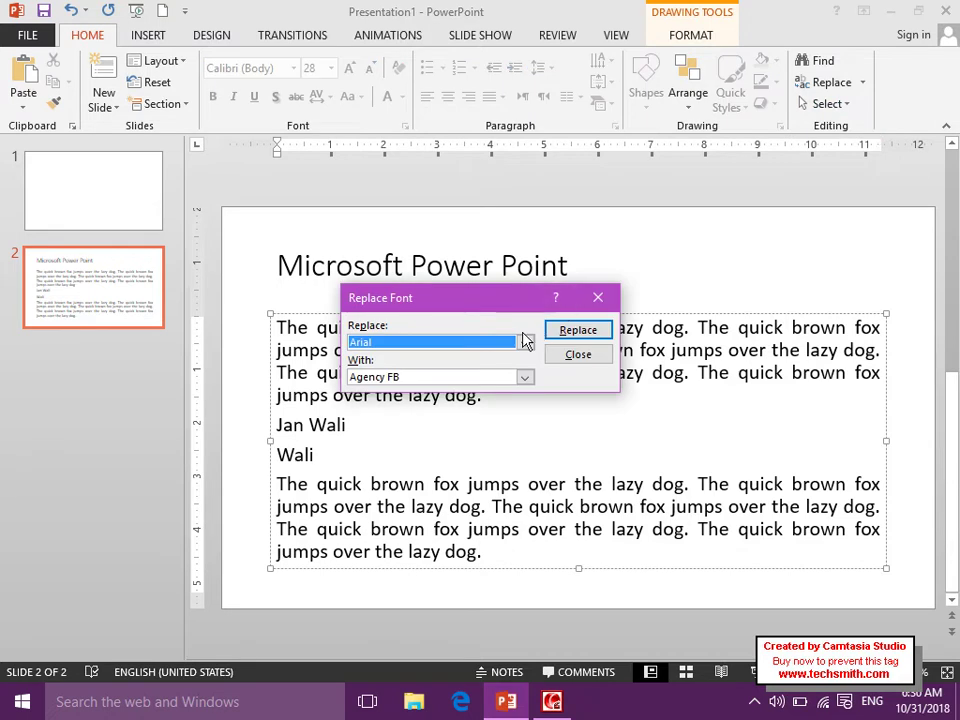
left_click(524, 377)
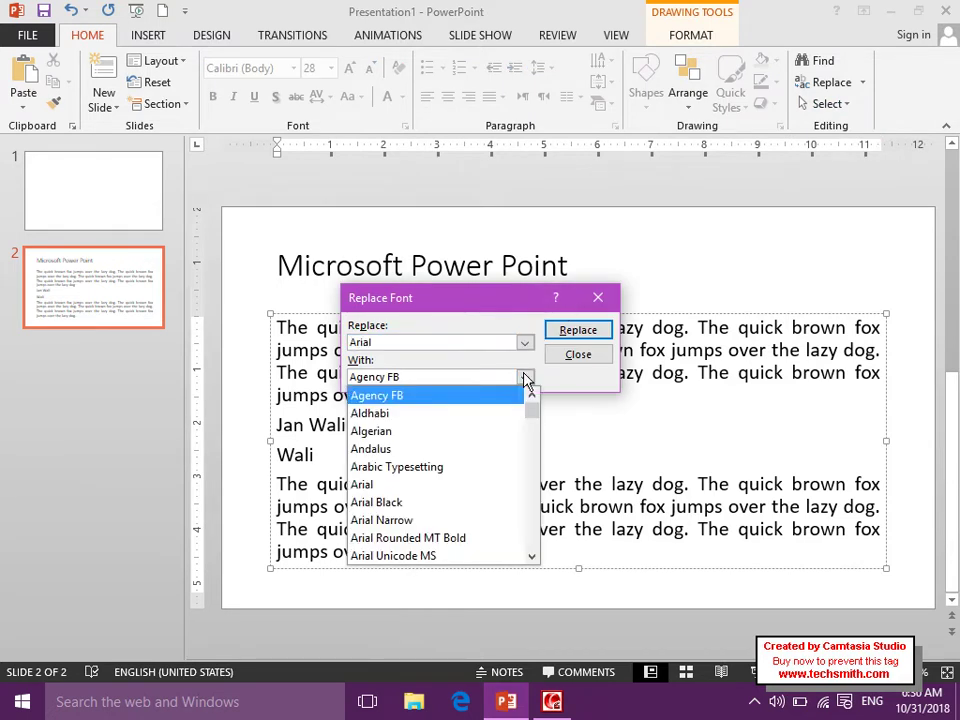
left_click(493, 414)
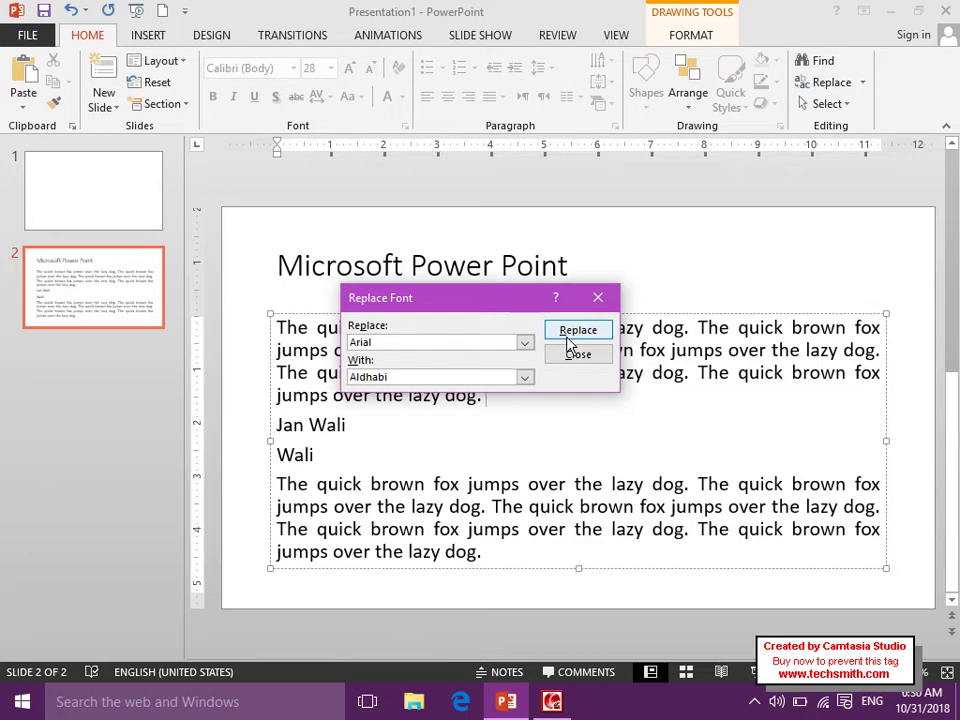
left_click(520, 380)
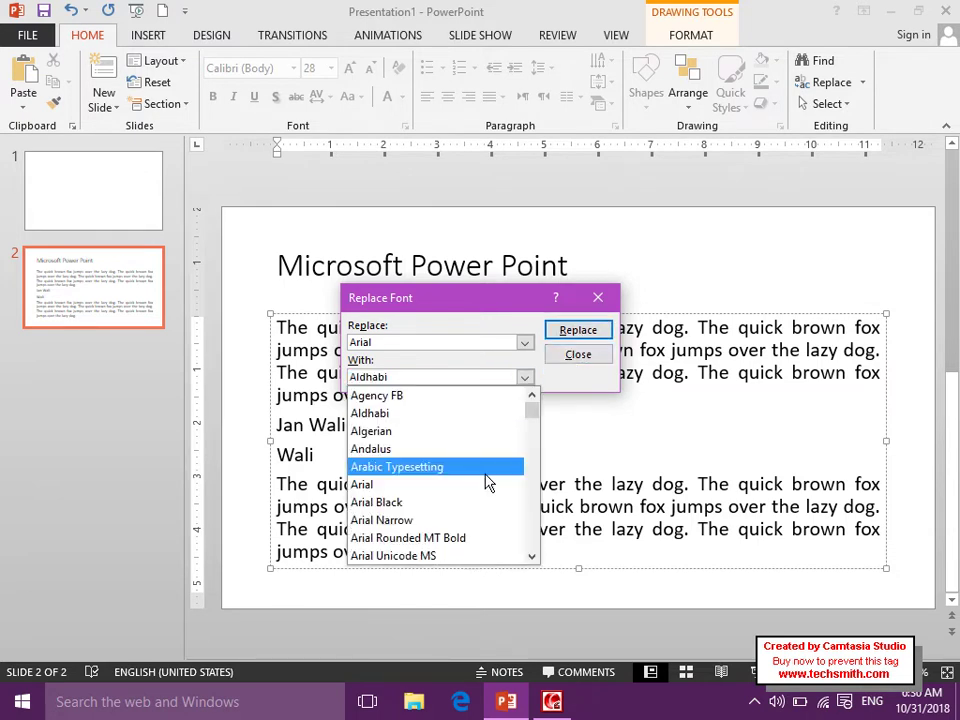
left_click(462, 552)
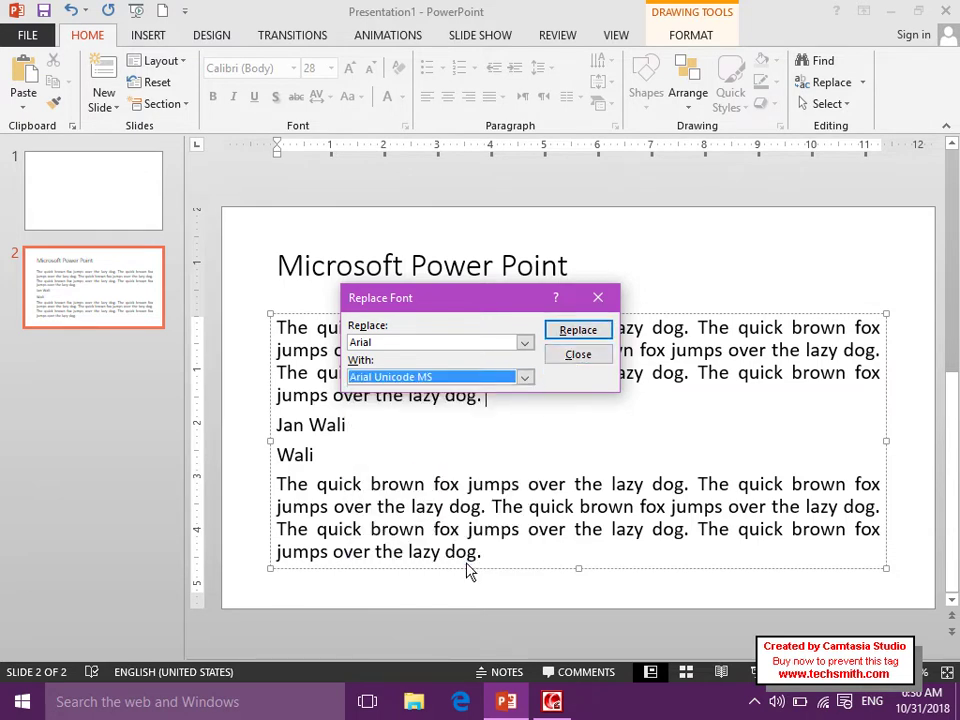
left_click(574, 355)
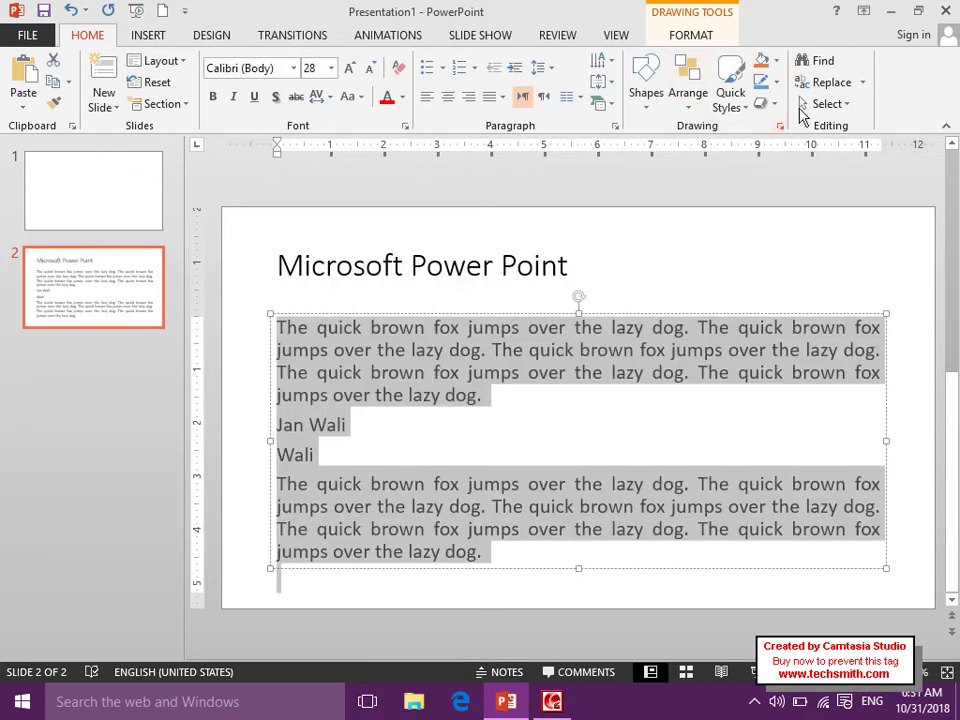
Reopen Replace Fonts and set Calibri as the font to replace.
left_click(862, 82)
left_click(860, 128)
left_click(524, 378)
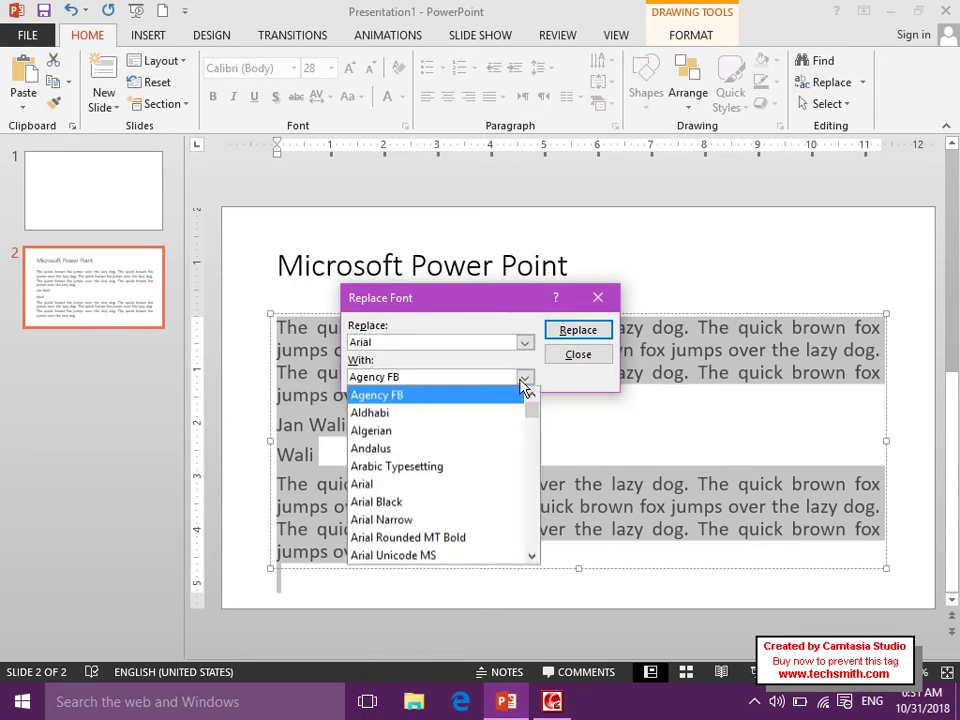
left_click(524, 378)
left_click(523, 343)
left_click(505, 377)
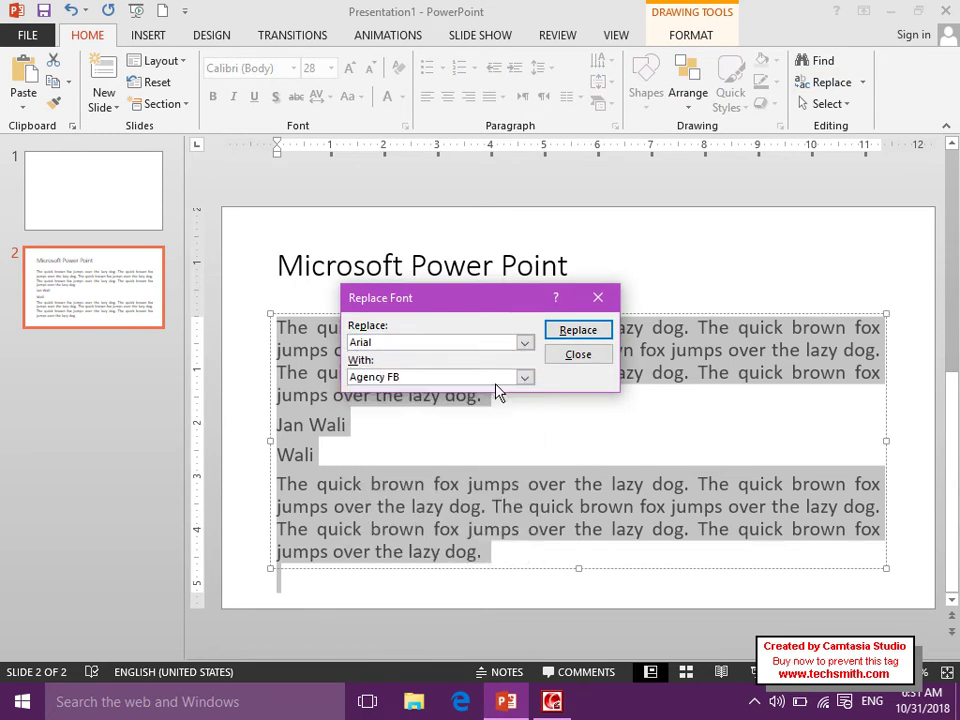
left_click(524, 343)
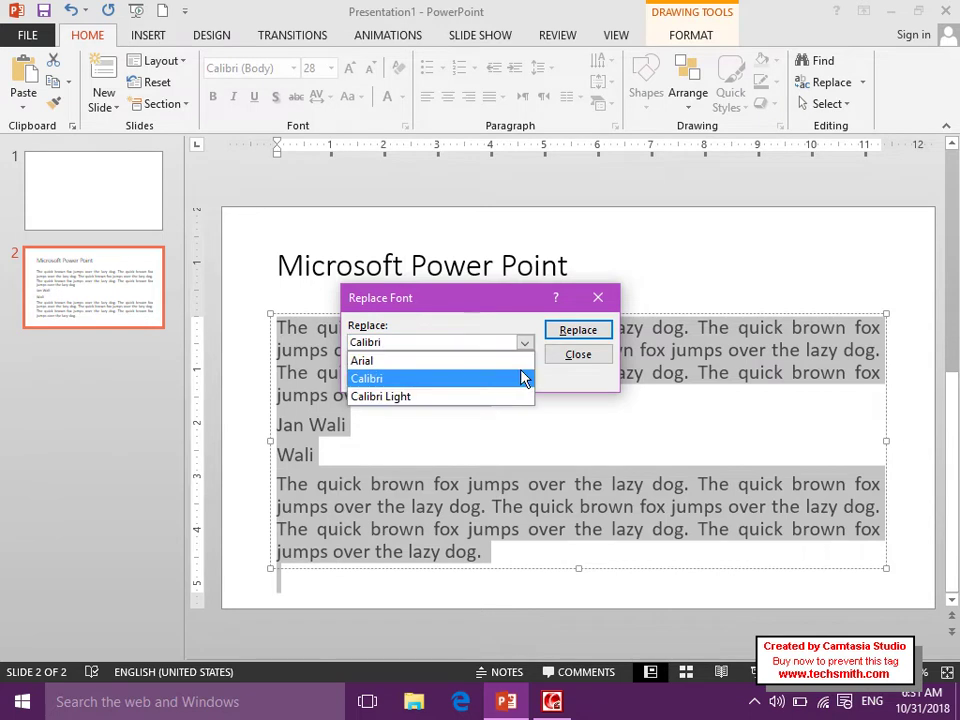
left_click(508, 378)
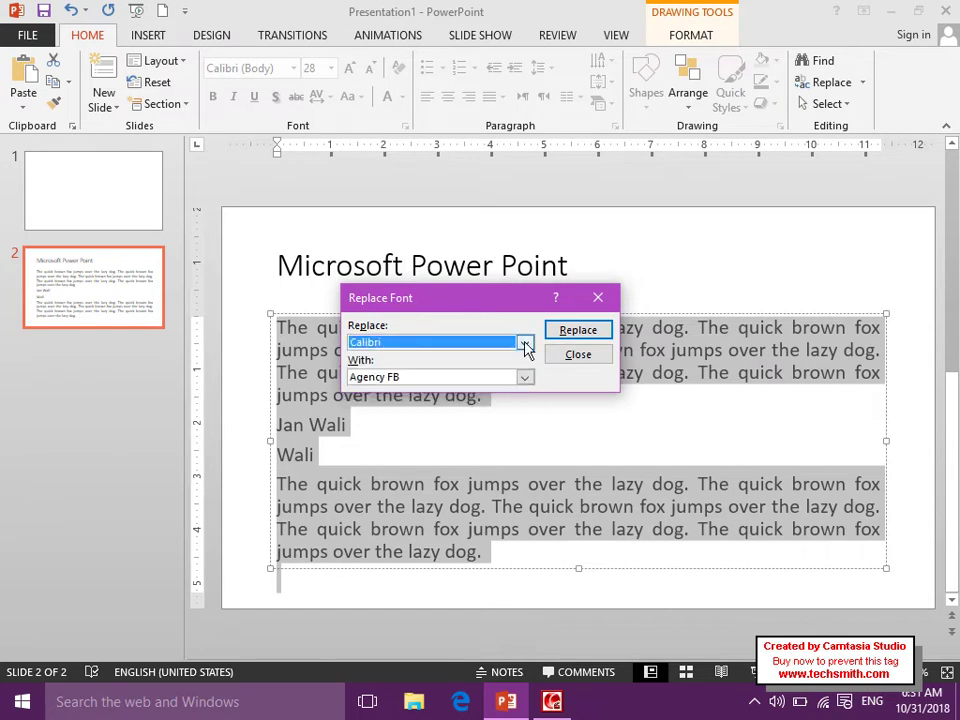
Replace Calibri with Arabic Typesetting and close the Replace Fonts window.
left_click(524, 378)
left_click(484, 466)
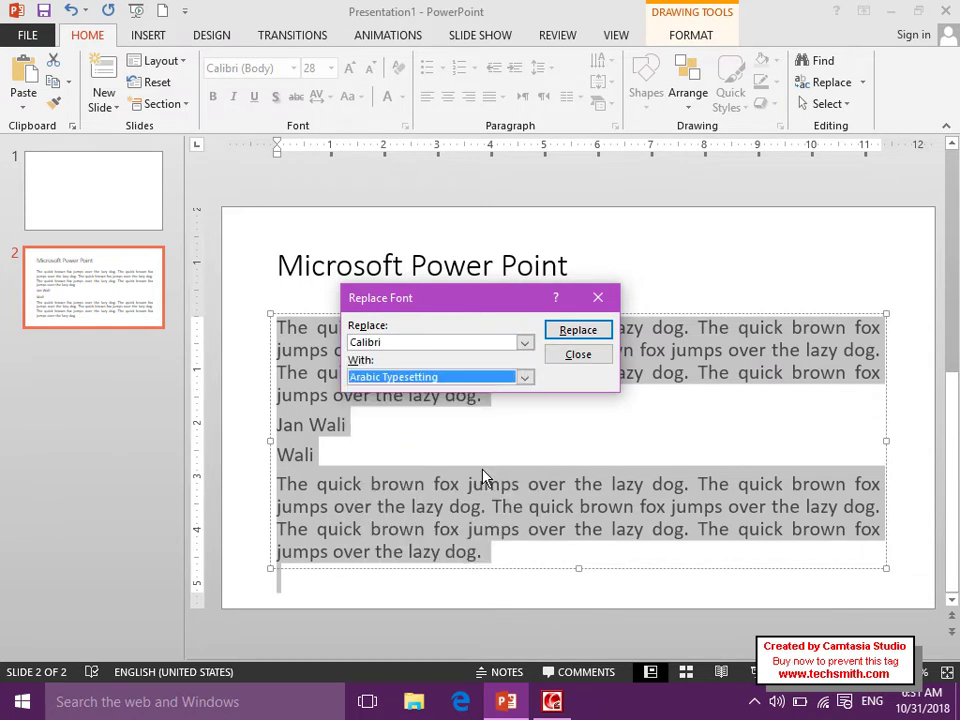
left_click(568, 336)
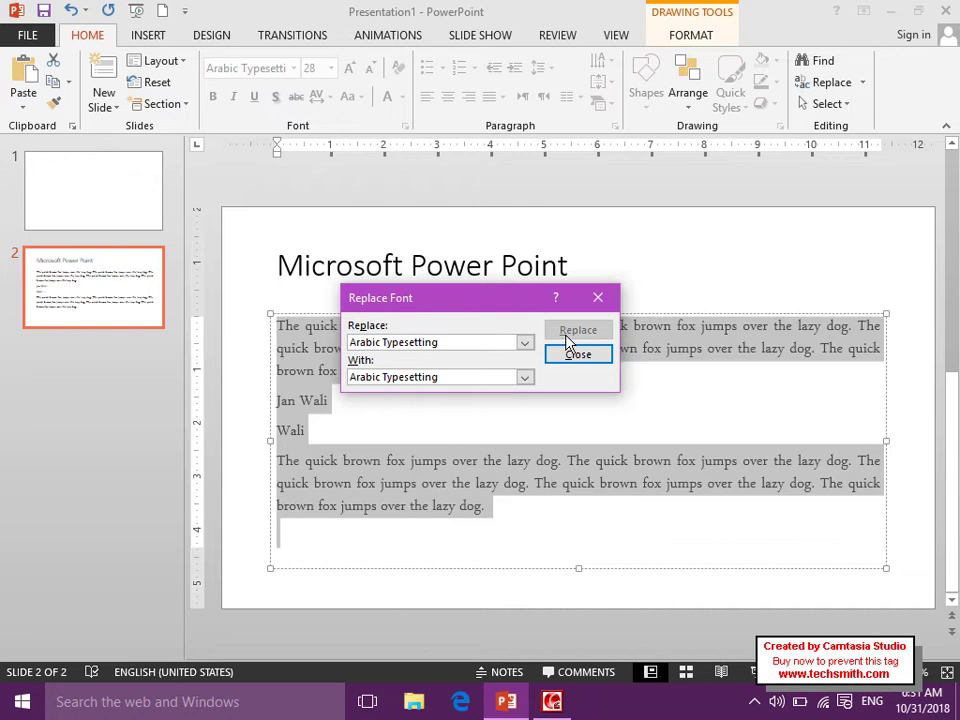
left_click(597, 297)
left_click(490, 403)
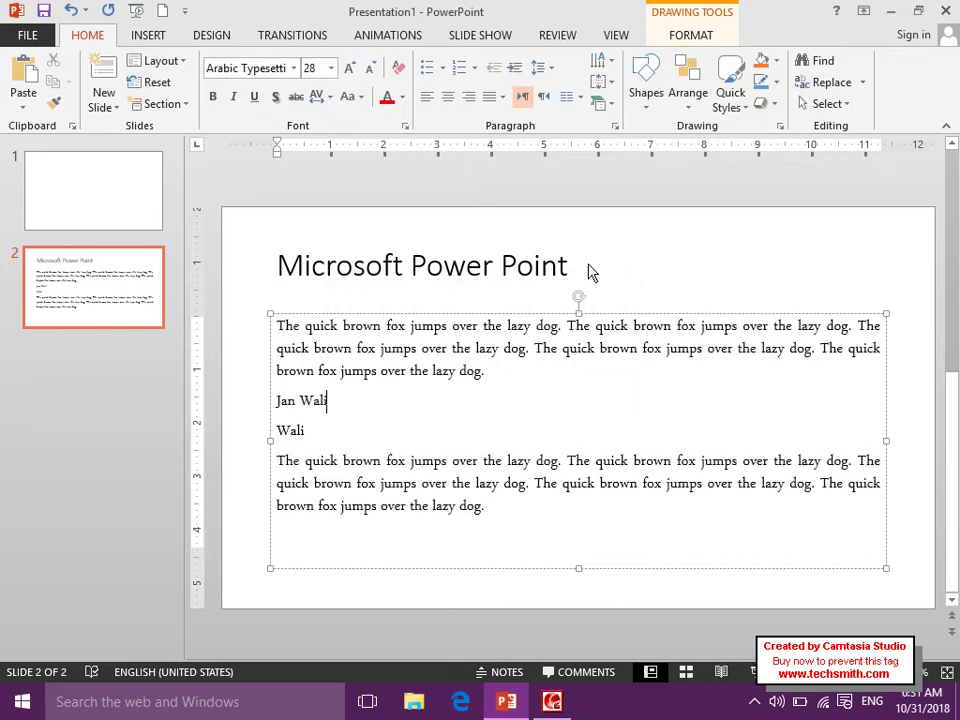
left_click(861, 82)
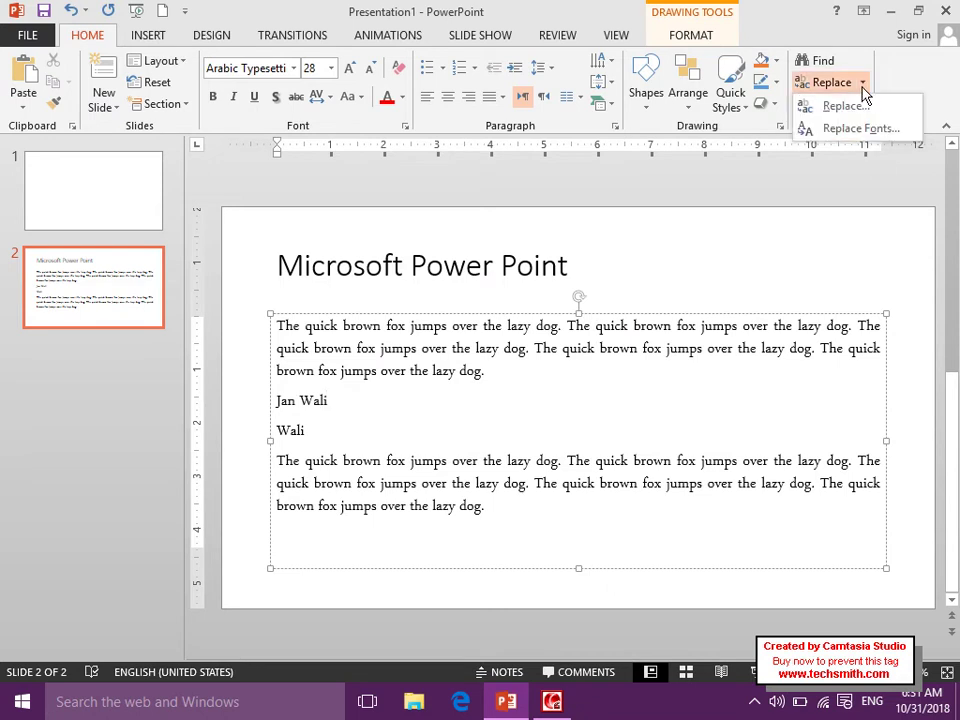
Use Select All to highlight the body text on slide 2, then deselect it.
left_click(858, 150)
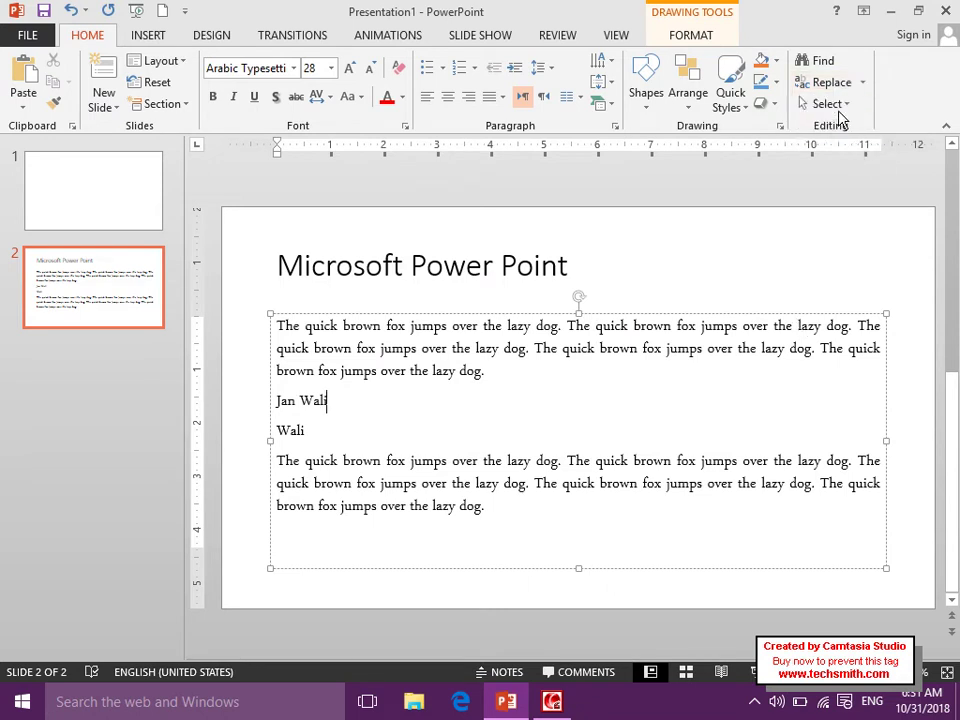
left_click(828, 104)
left_click(830, 127)
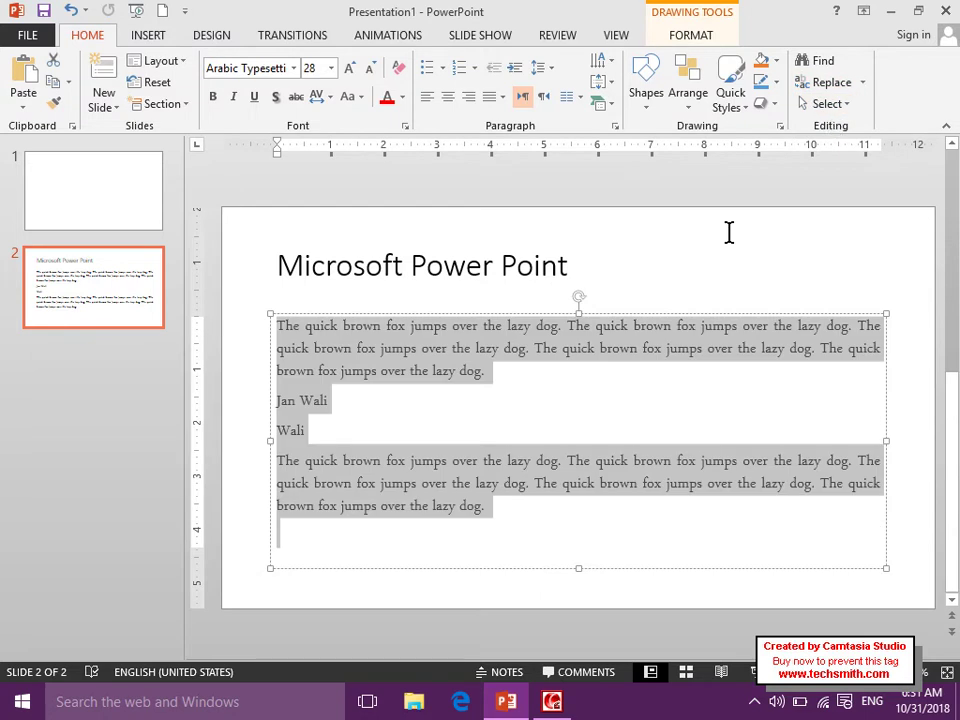
left_click(726, 234)
left_click(823, 208)
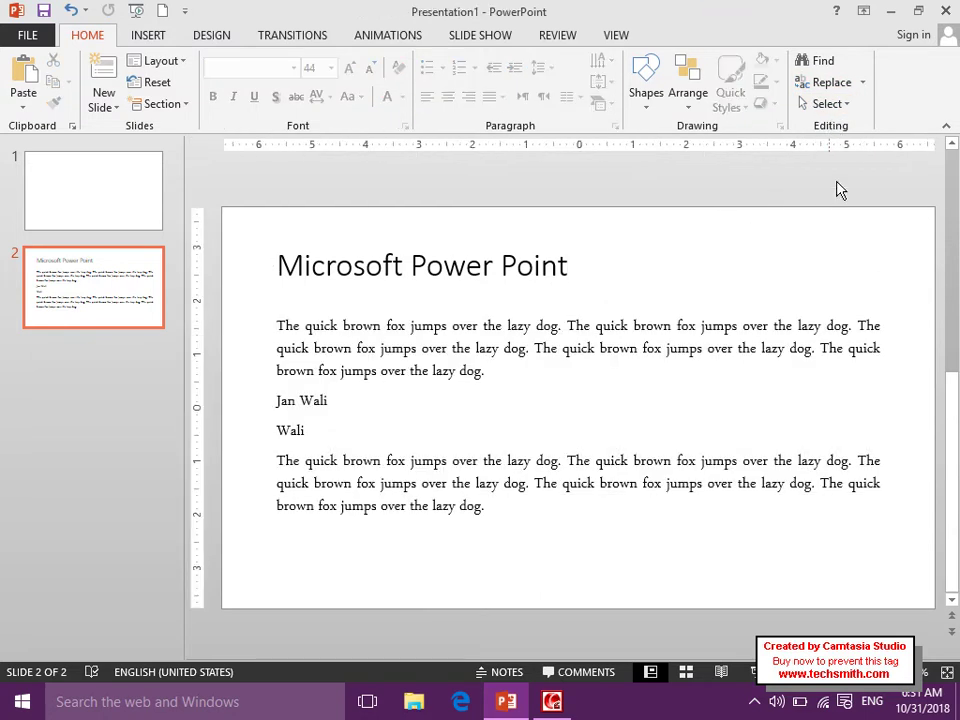
Select both placeholders on slide 2, clear the selection, and switch to the Insert tab.
left_click(828, 104)
left_click(838, 128)
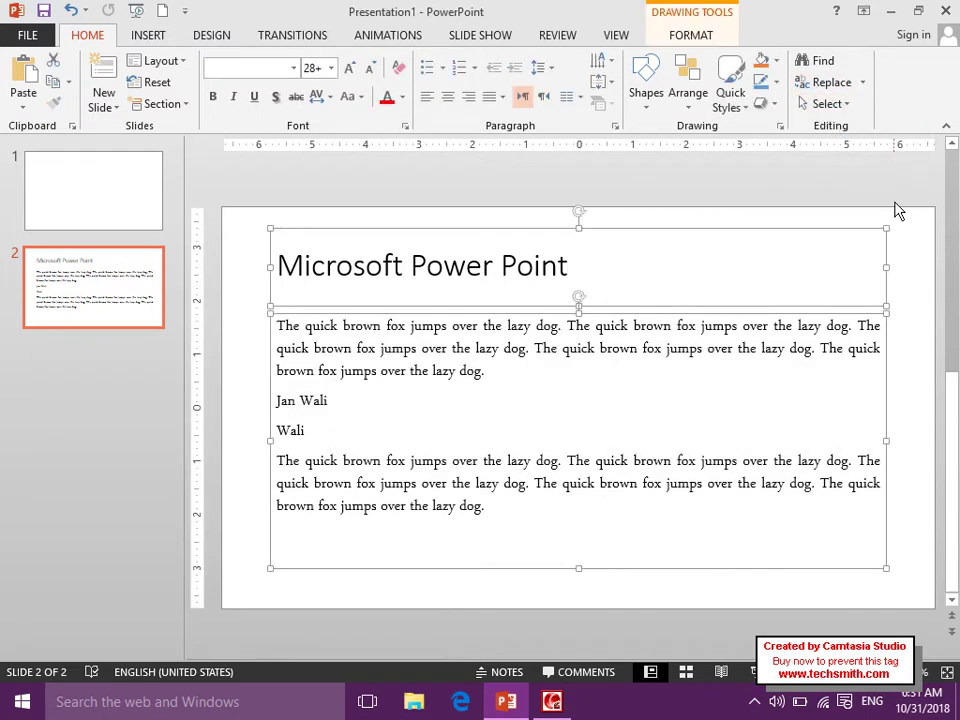
left_click(888, 199)
left_click(827, 103)
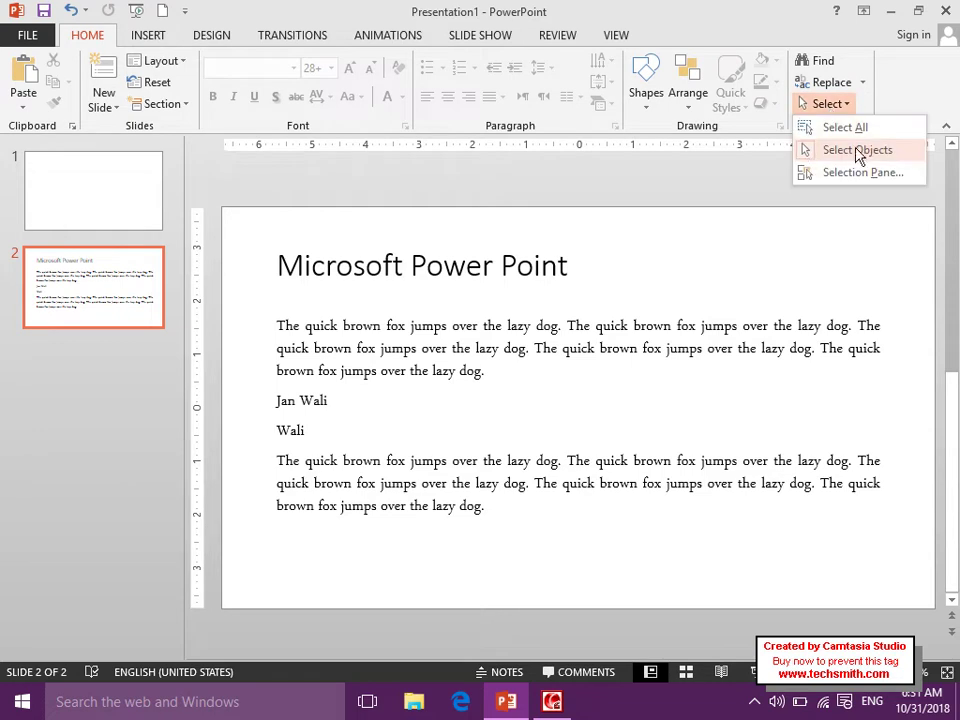
left_click(158, 40)
left_click(140, 34)
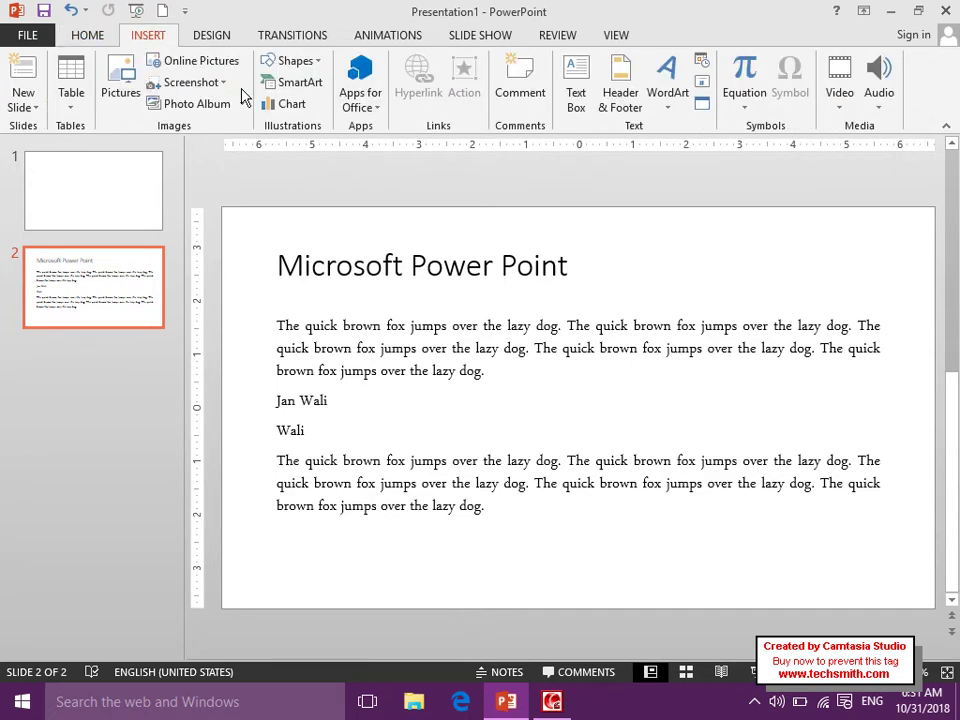
Draw a blue rectangle right of the 'Microsoft Power Point' title and copy it to make four.
left_click(278, 72)
left_click(270, 199)
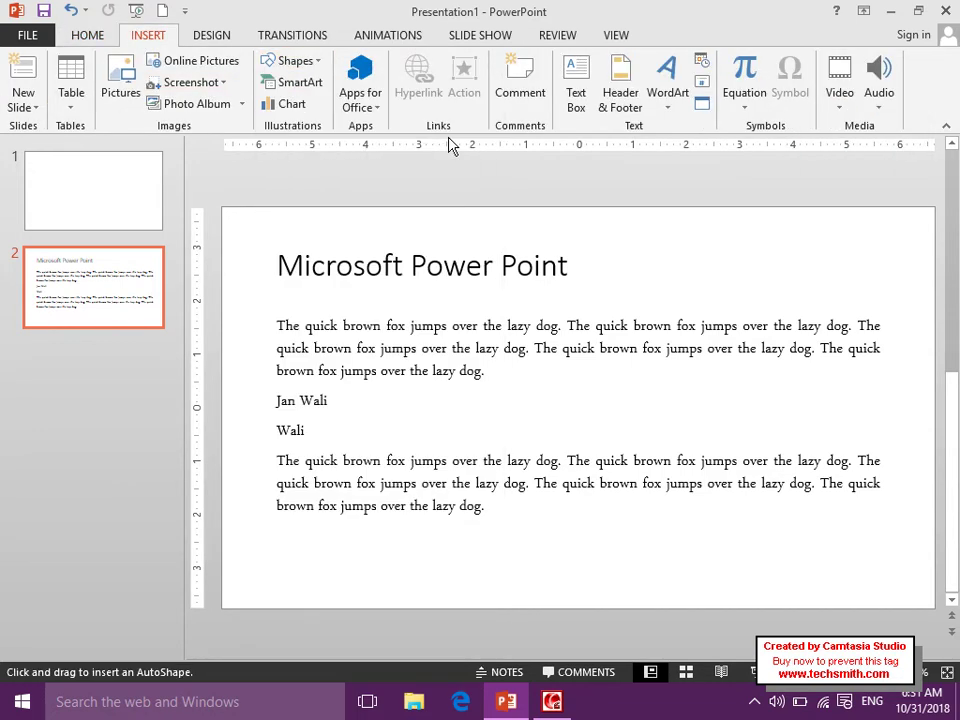
left_click_drag(606, 230, 821, 247)
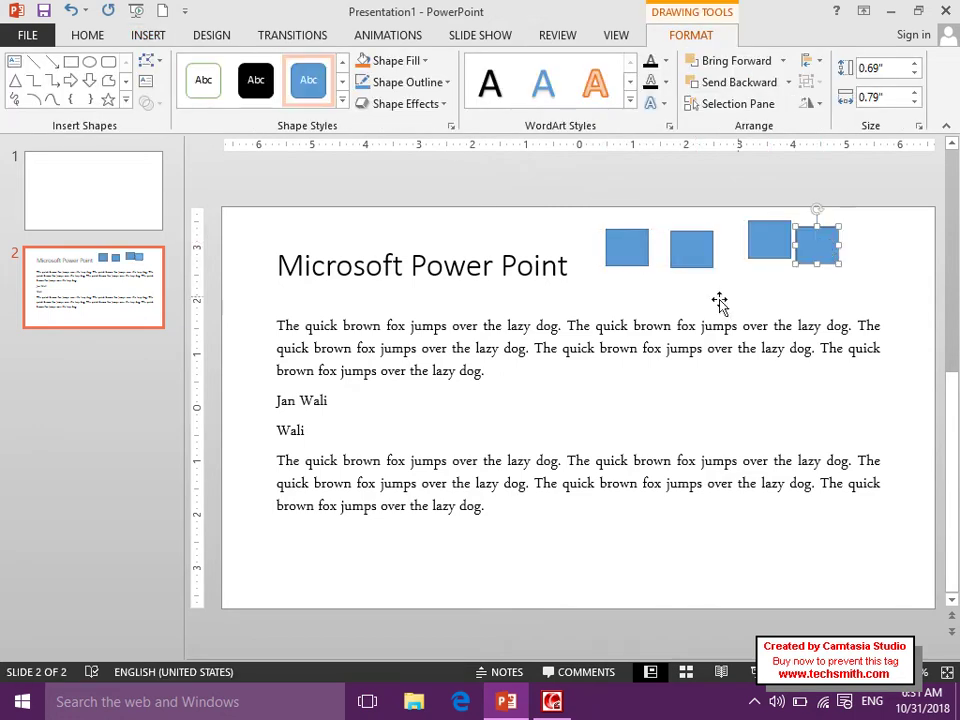
left_click(720, 304)
left_click(898, 223)
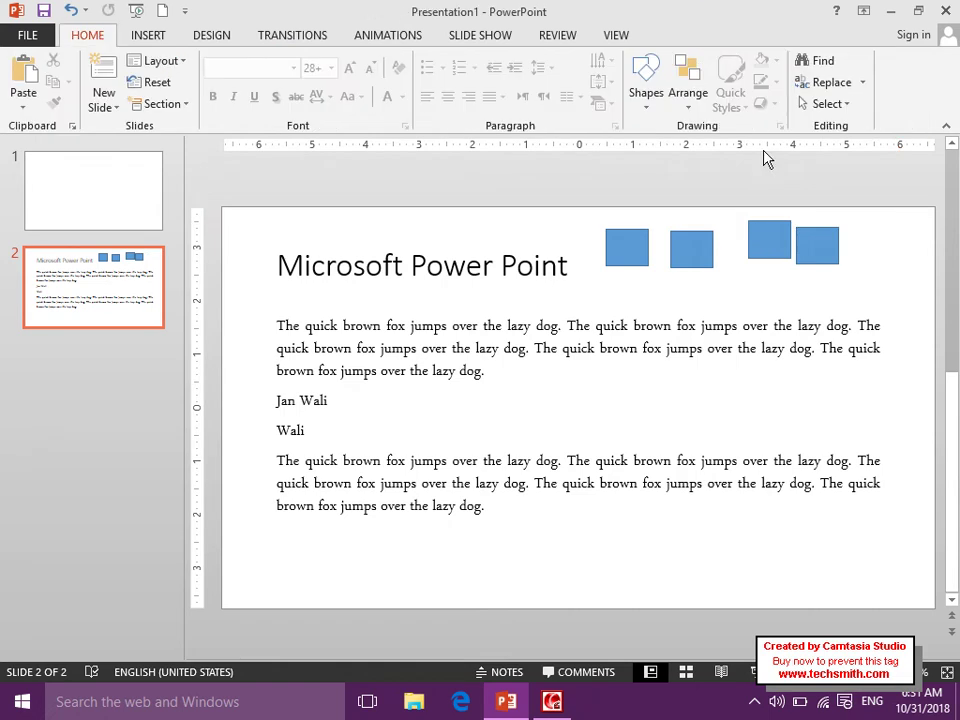
left_click(810, 112)
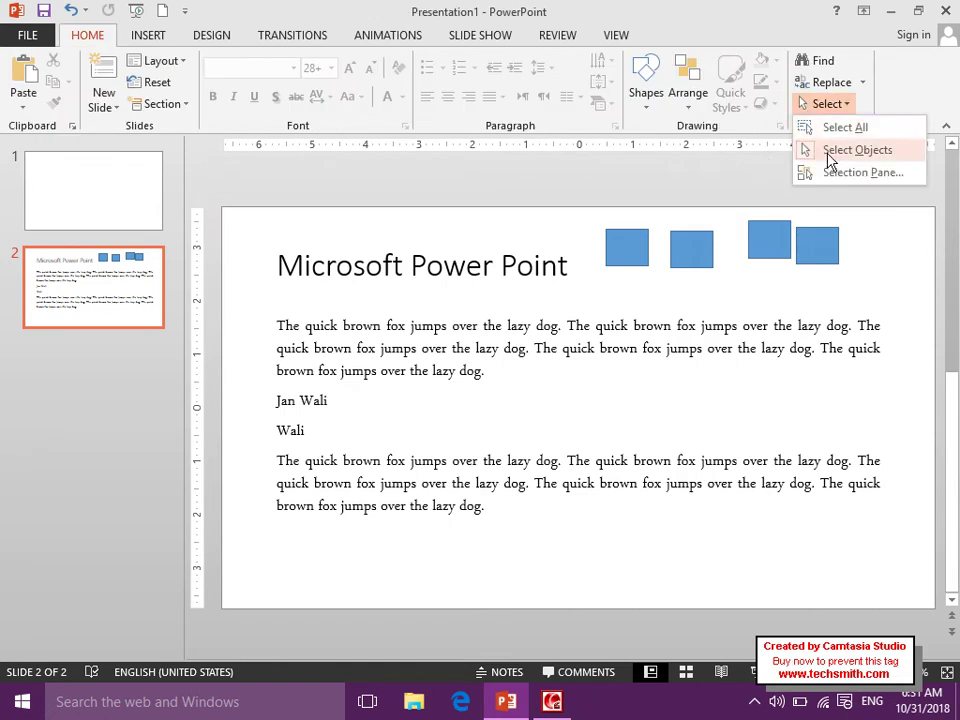
left_click(545, 224)
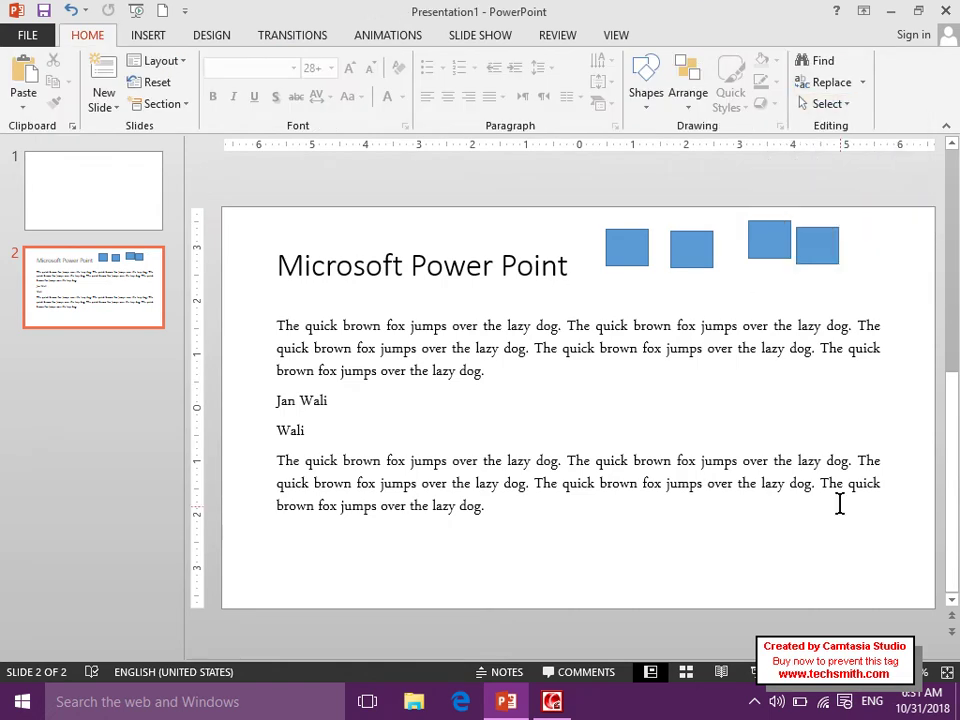
mouse_move(905, 570)
left_mouse_down()
mouse_move(703, 305)
mouse_move(388, 146)
mouse_move(222, 146)
left_mouse_up()
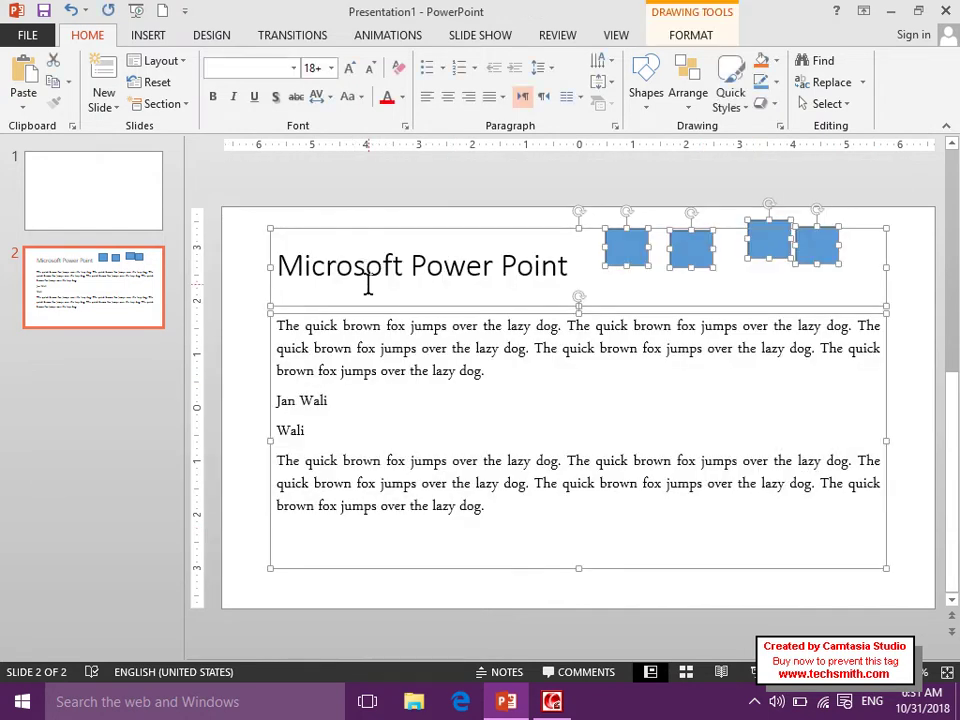
left_click(828, 104)
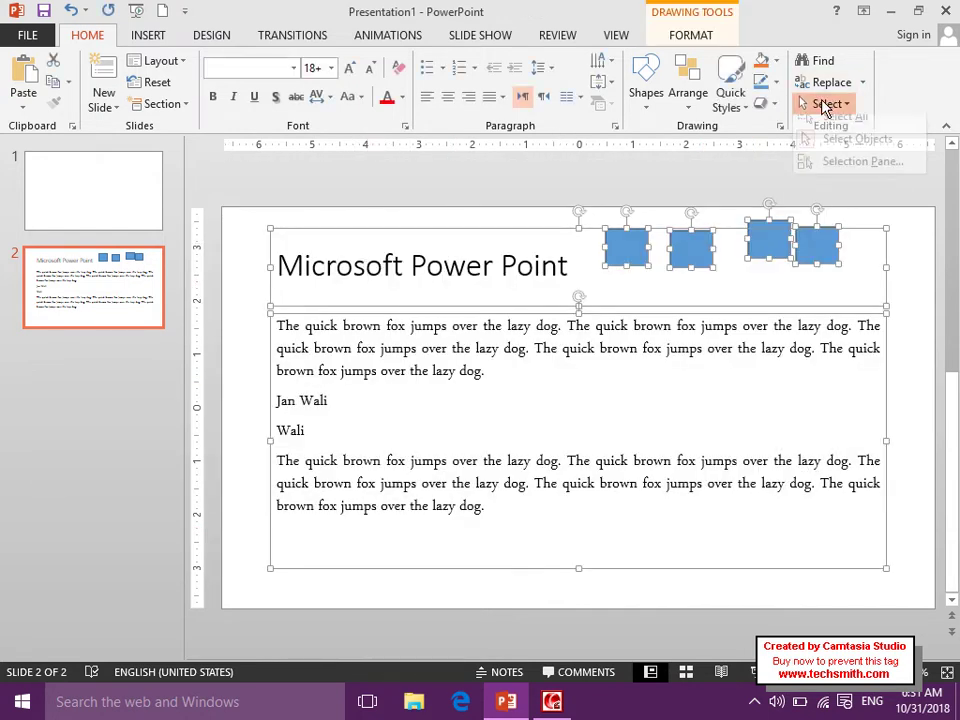
left_click(838, 152)
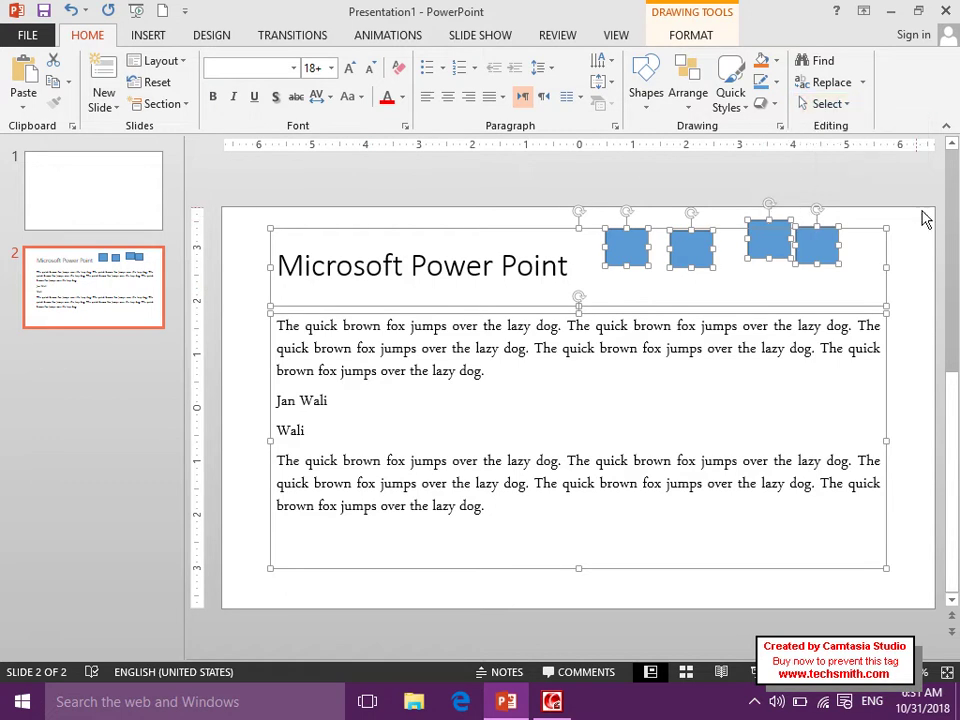
left_click(849, 219)
left_click_drag(909, 222, 534, 615)
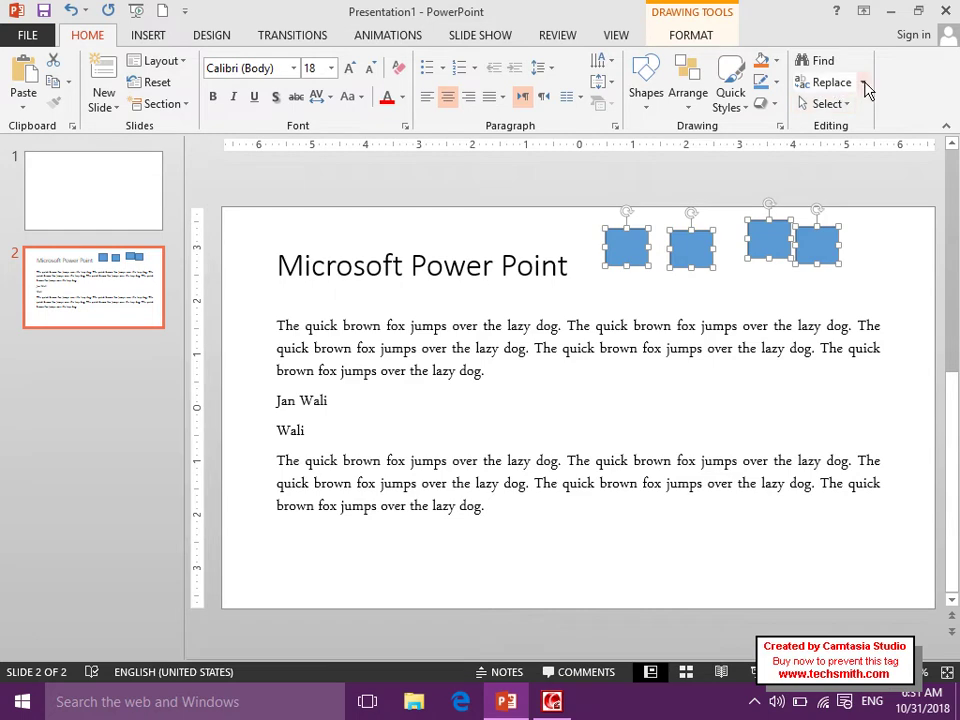
left_click(812, 84)
left_click(844, 145)
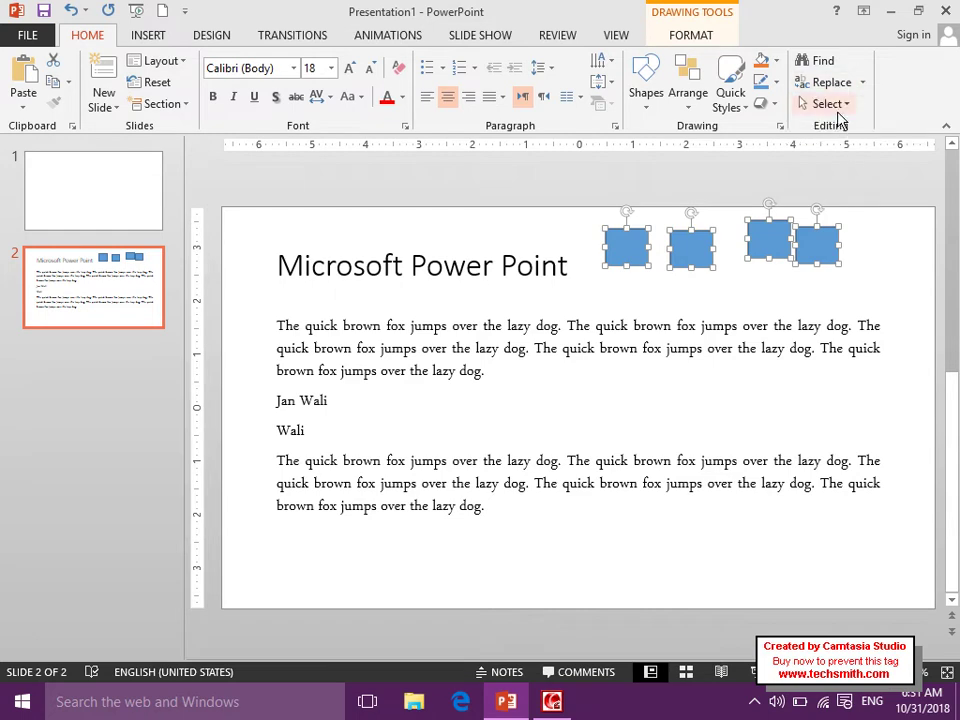
left_click(829, 104)
left_click(866, 259)
left_click_drag(912, 214, 281, 537)
left_click(636, 328)
left_click(728, 250)
left_click(908, 220)
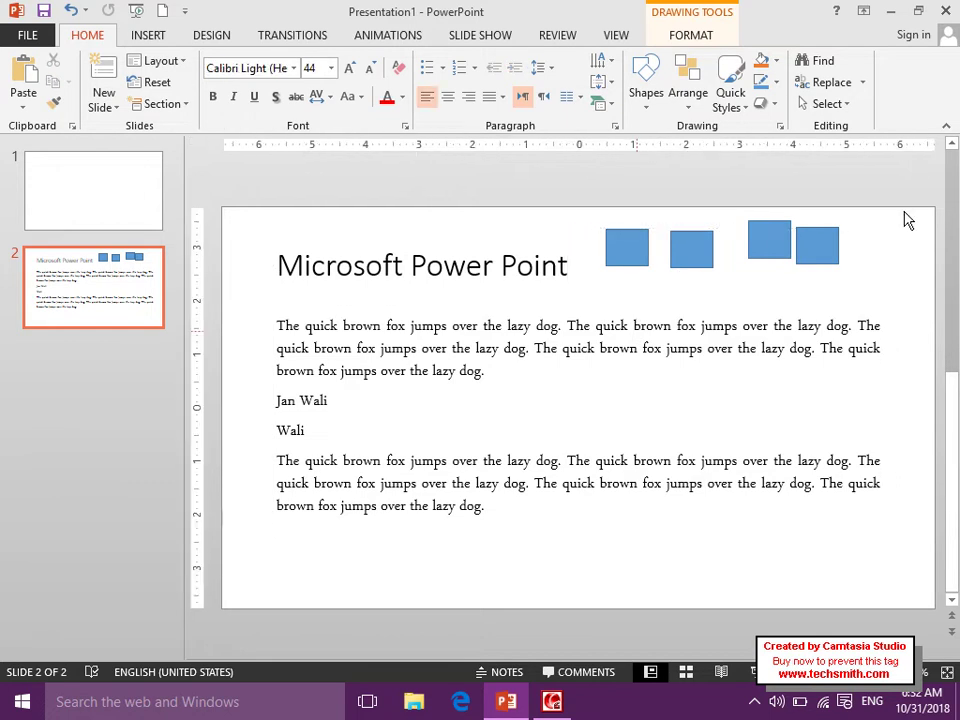
left_click(826, 82)
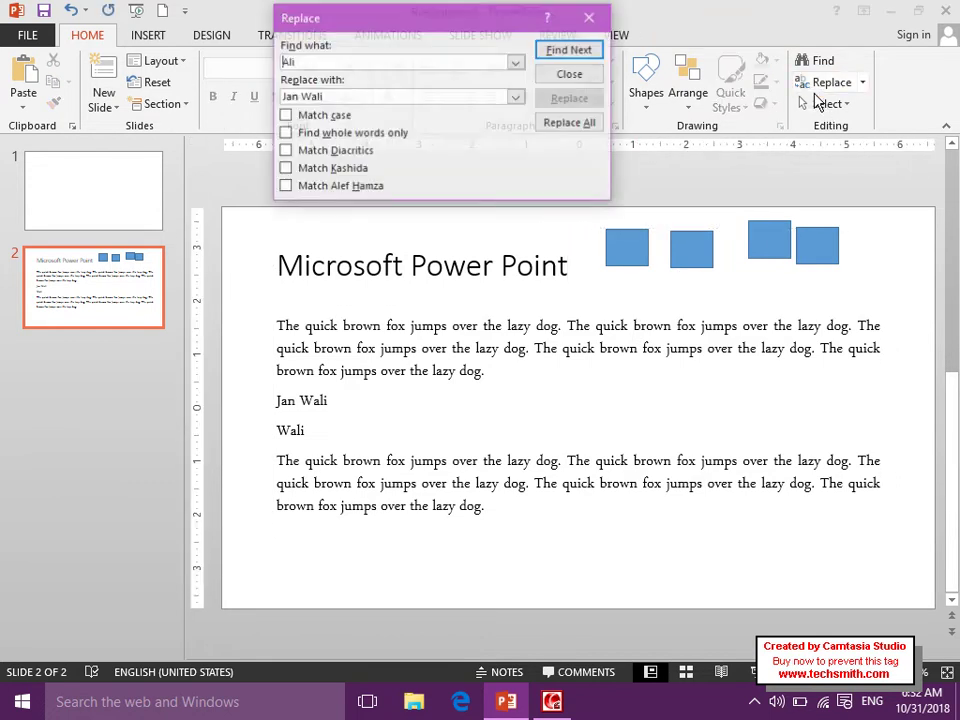
left_click(590, 17)
left_click(864, 83)
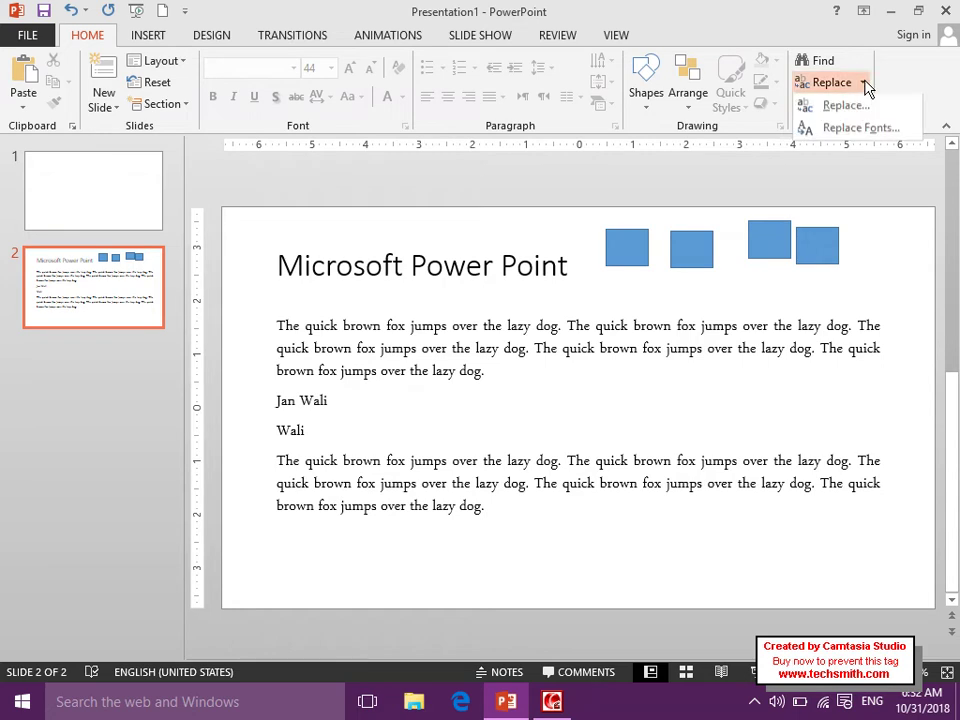
left_click(851, 105)
left_click(853, 150)
left_click(824, 104)
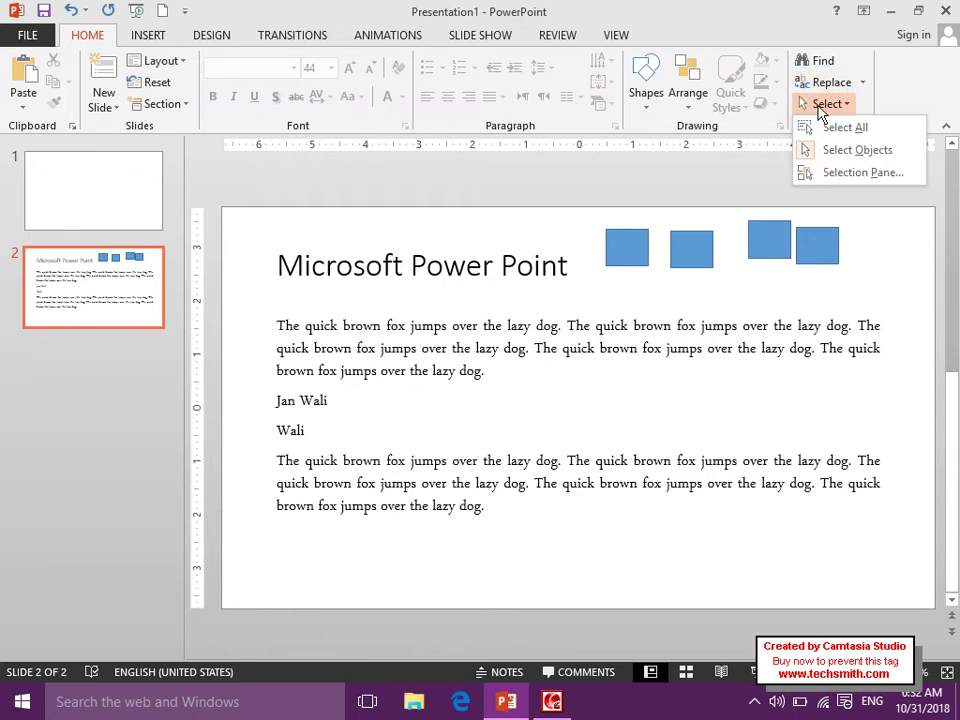
left_click(857, 171)
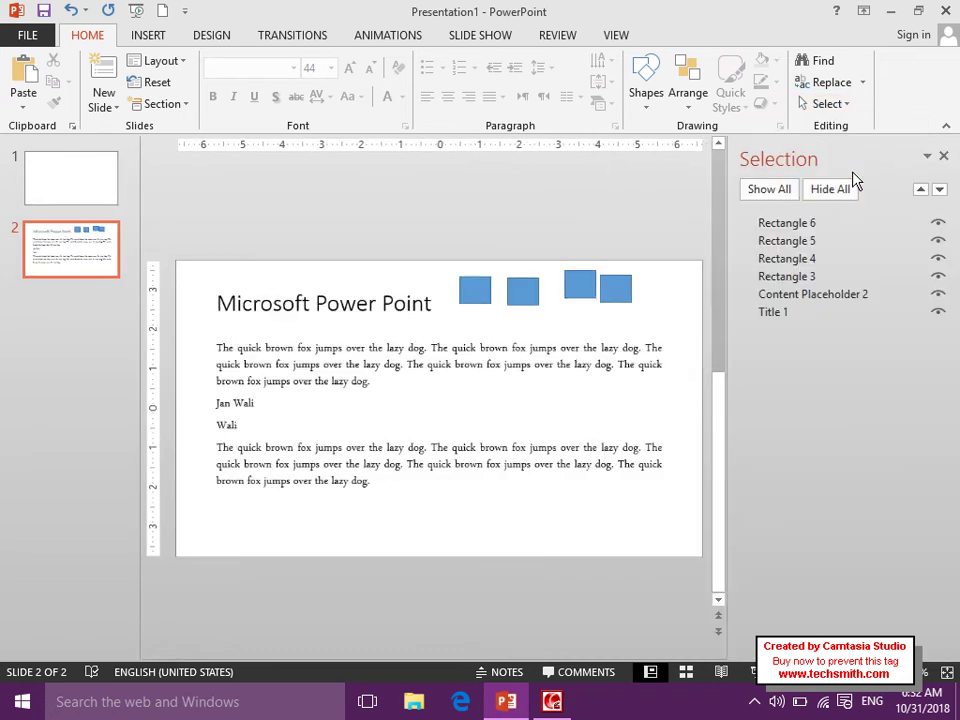
left_click(826, 194)
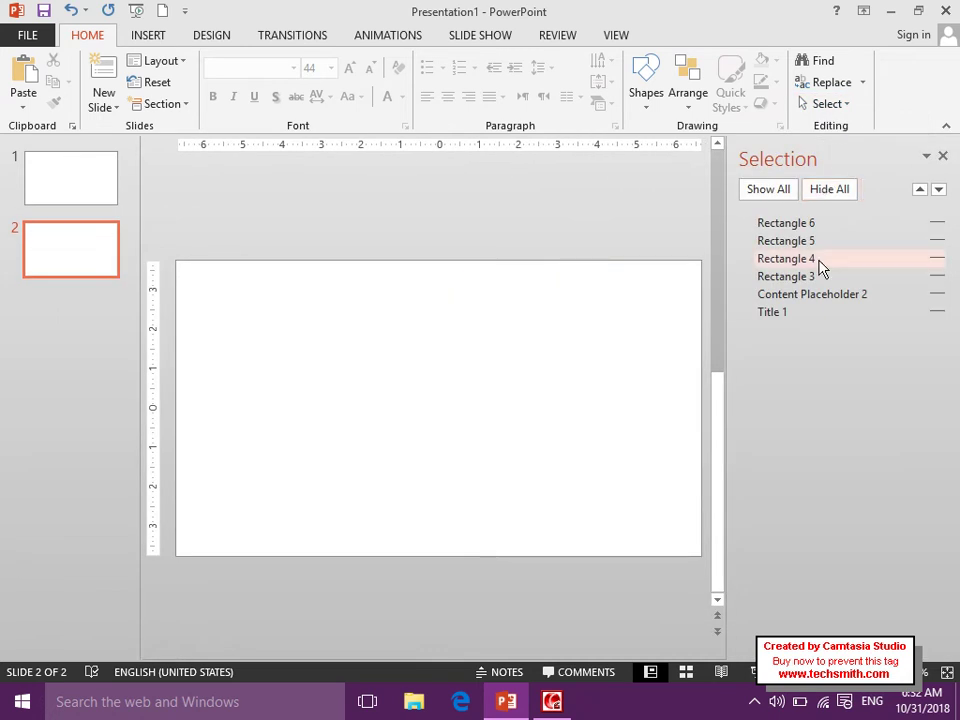
left_click(777, 200)
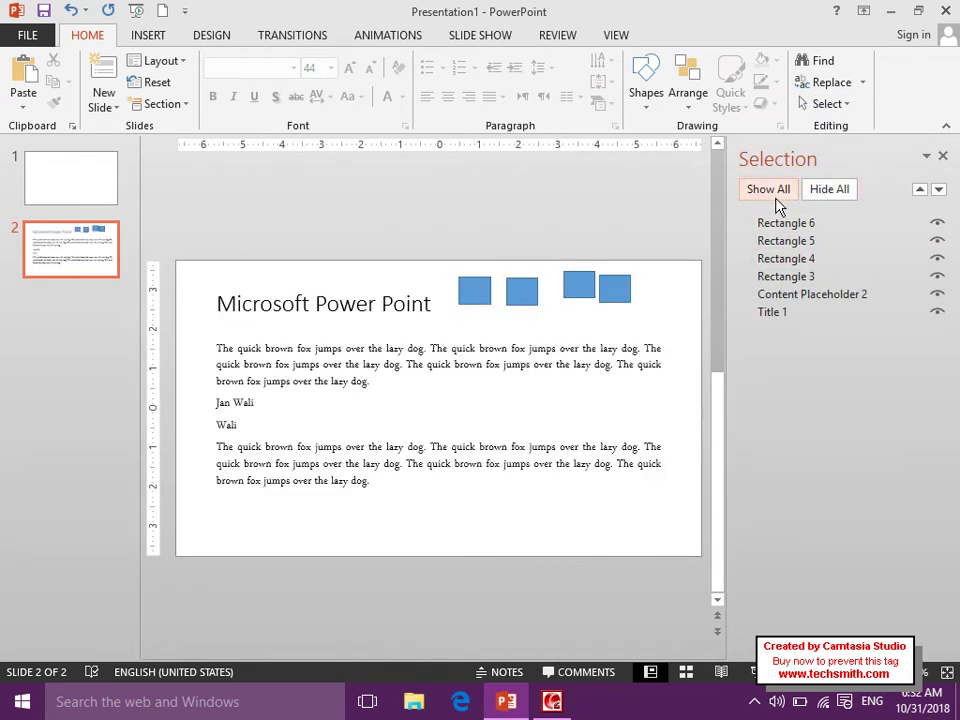
left_click(942, 158)
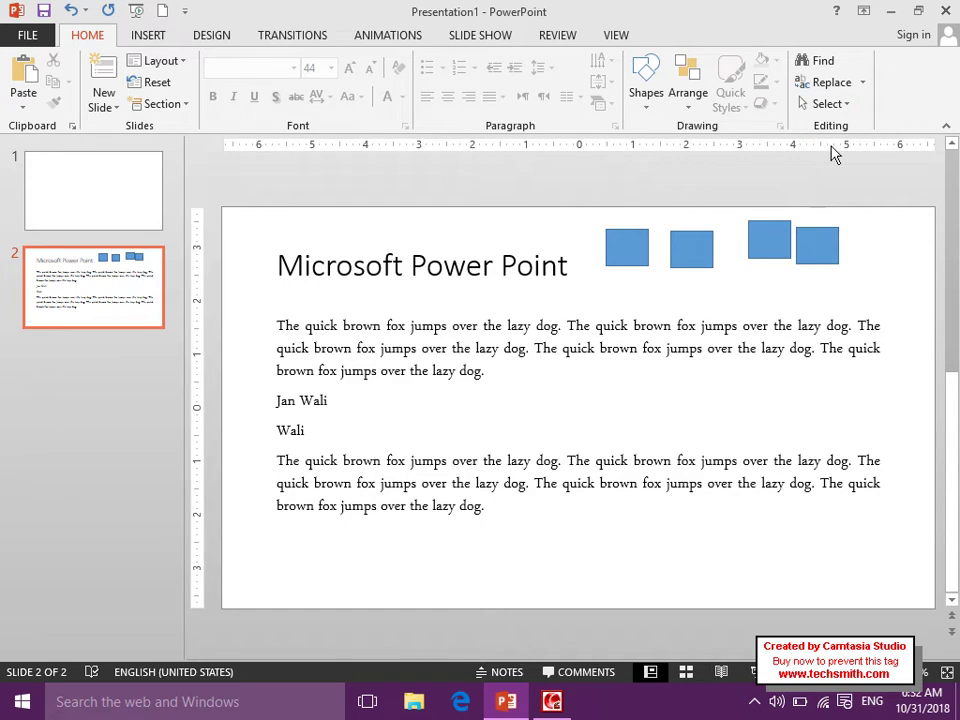
left_click(160, 42)
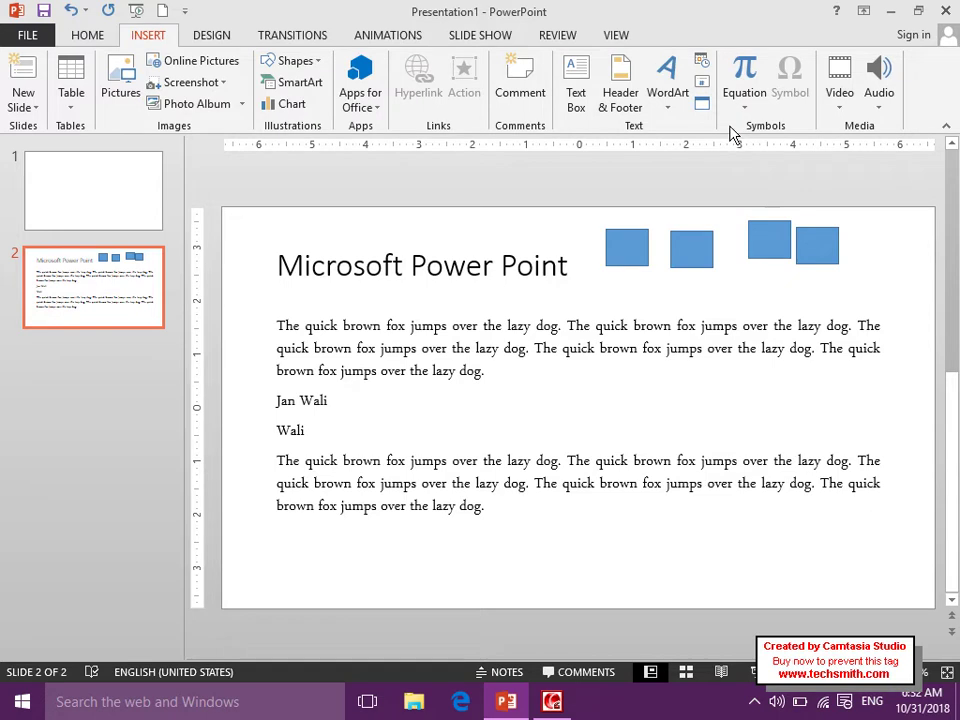
left_click(20, 100)
left_click(77, 43)
left_click(79, 40)
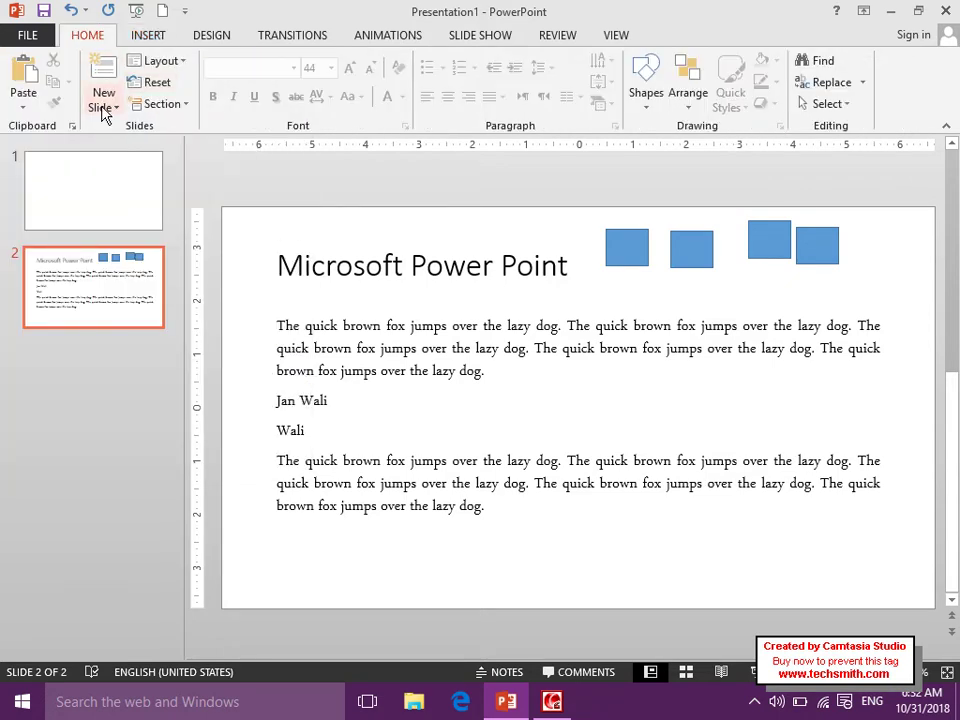
Insert an empty Comparison-layout slide as slide 3, then select slide 1 and press Delete.
left_click(103, 108)
left_click(103, 110)
left_click(150, 35)
left_click(37, 104)
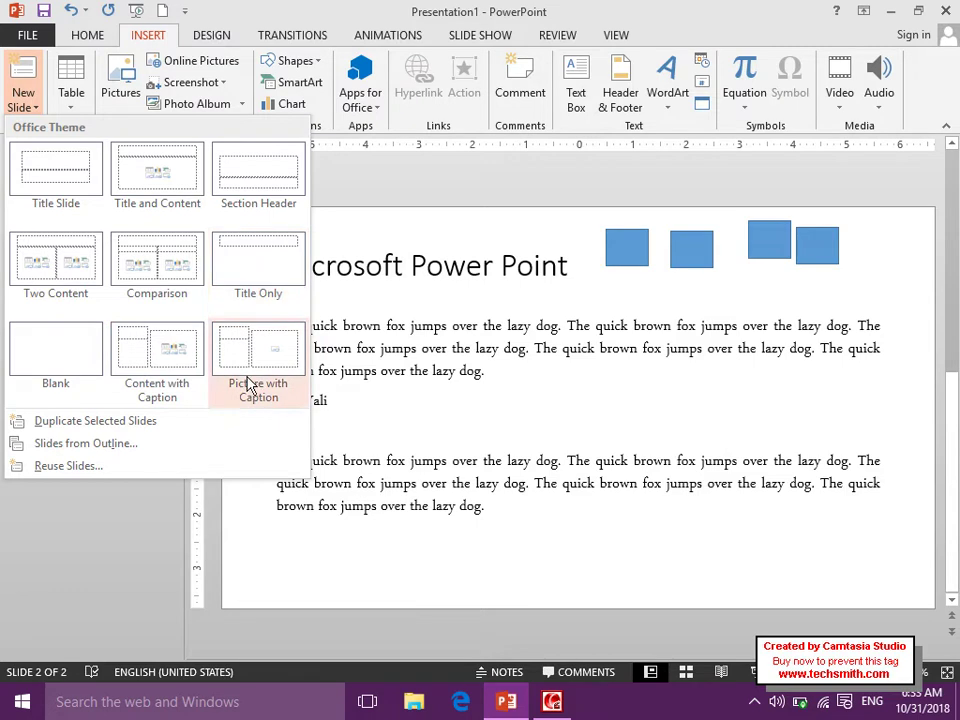
left_click(150, 268)
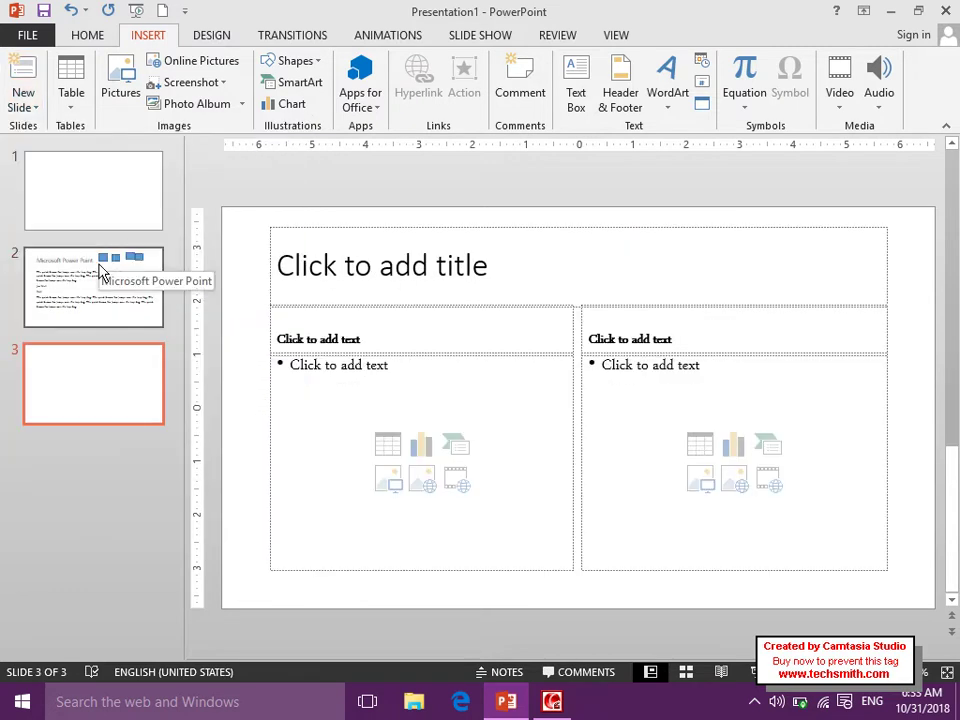
left_click(71, 191)
key("Delete")
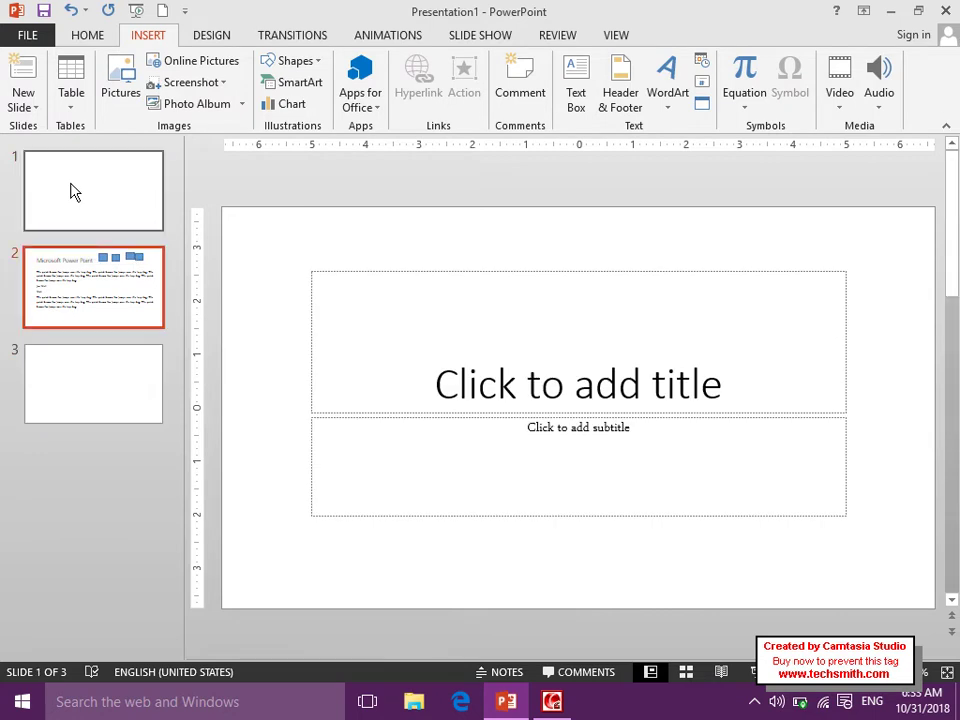
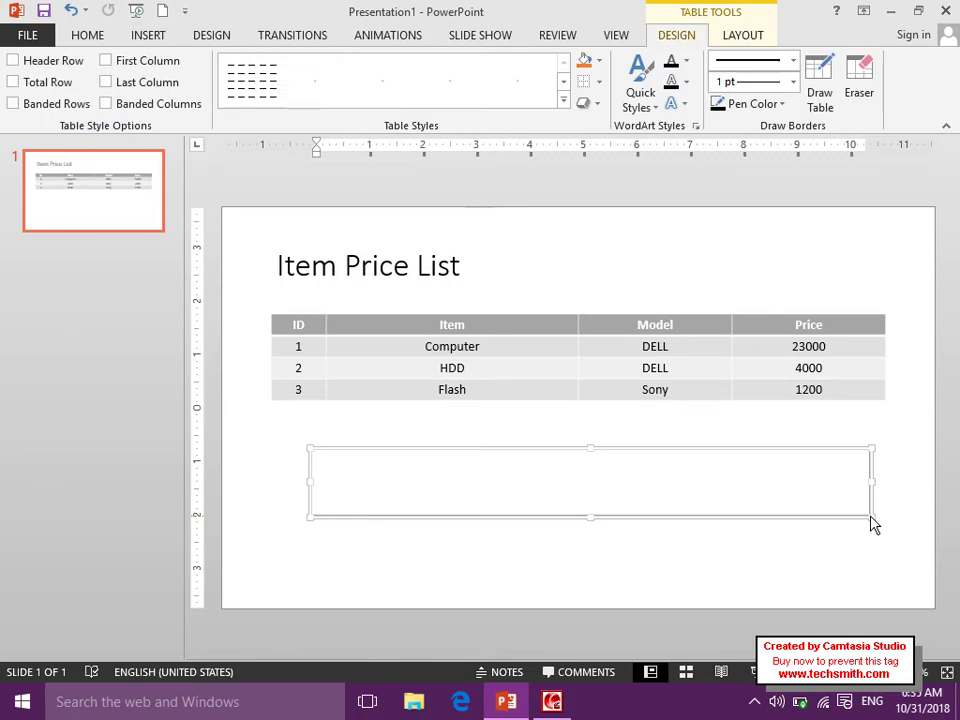
Undo the empty drawn table and select the whole price table.
key("ctrl+z")
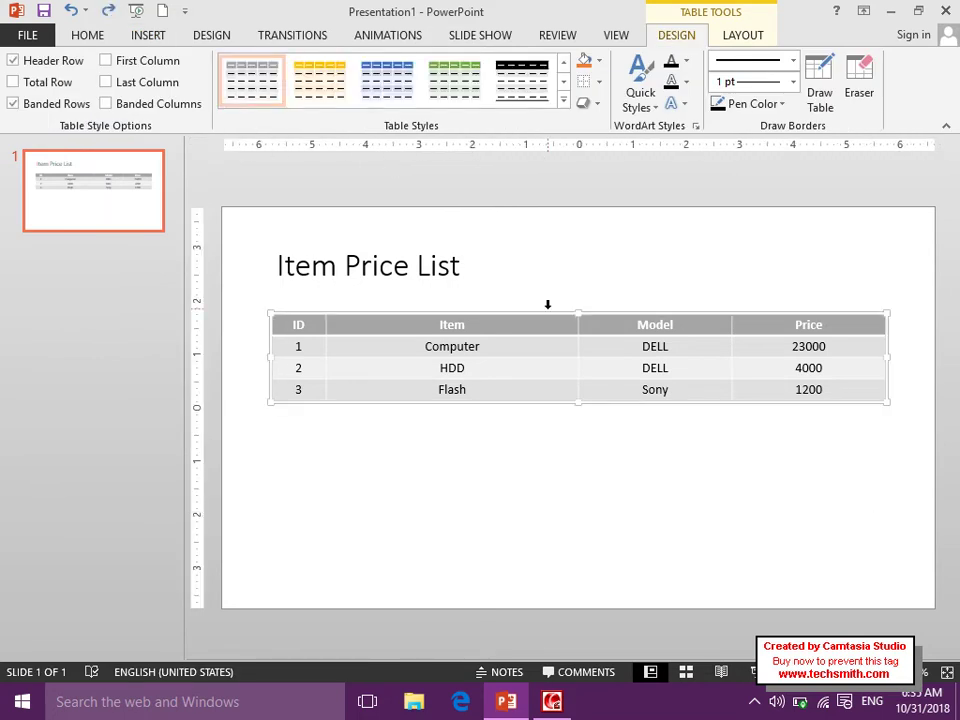
left_click(547, 305)
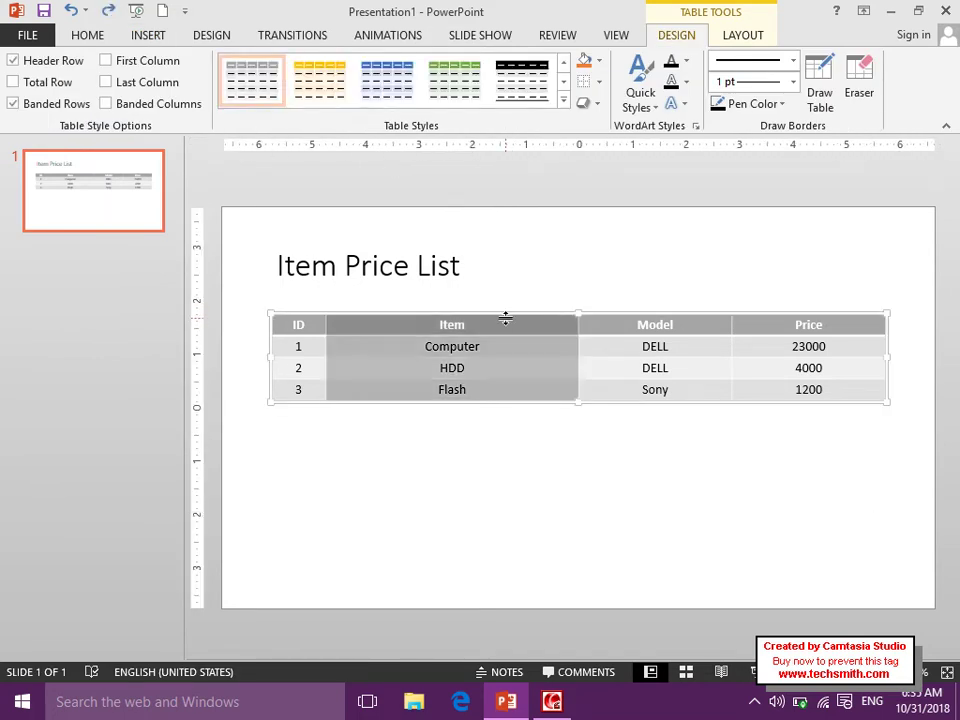
left_click(506, 318)
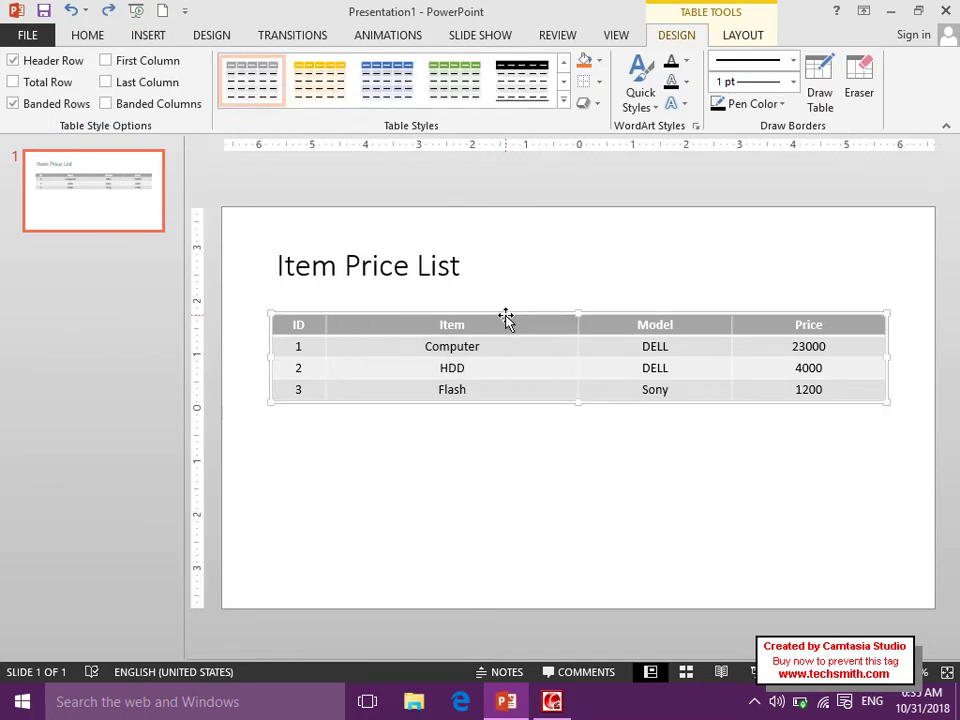
Set the border pen style to a dotted 1 pt line.
left_click(640, 98)
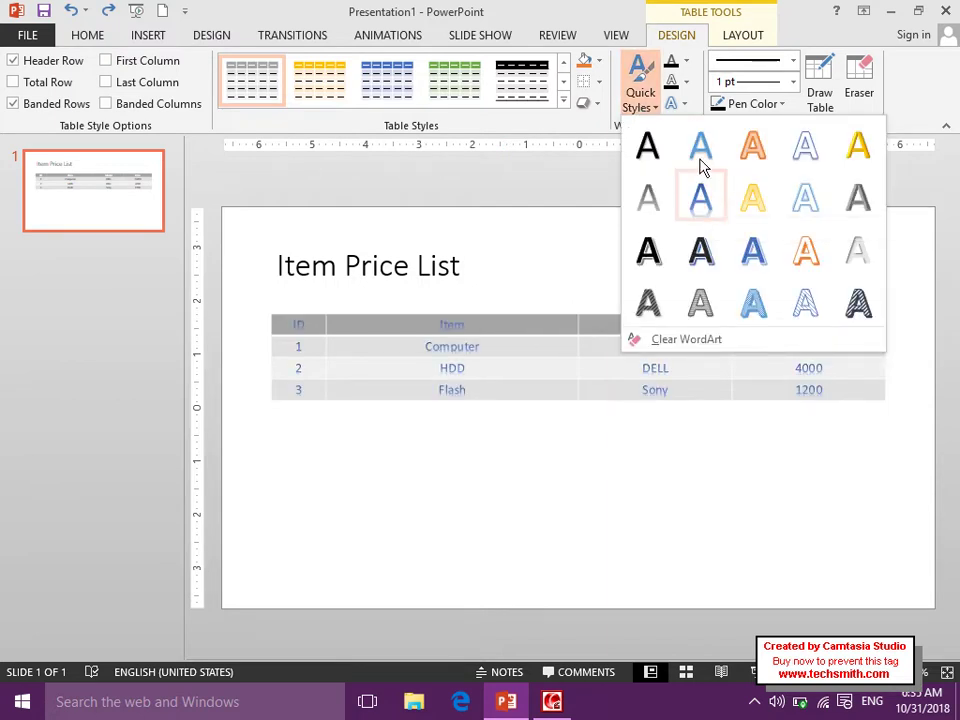
left_click(597, 82)
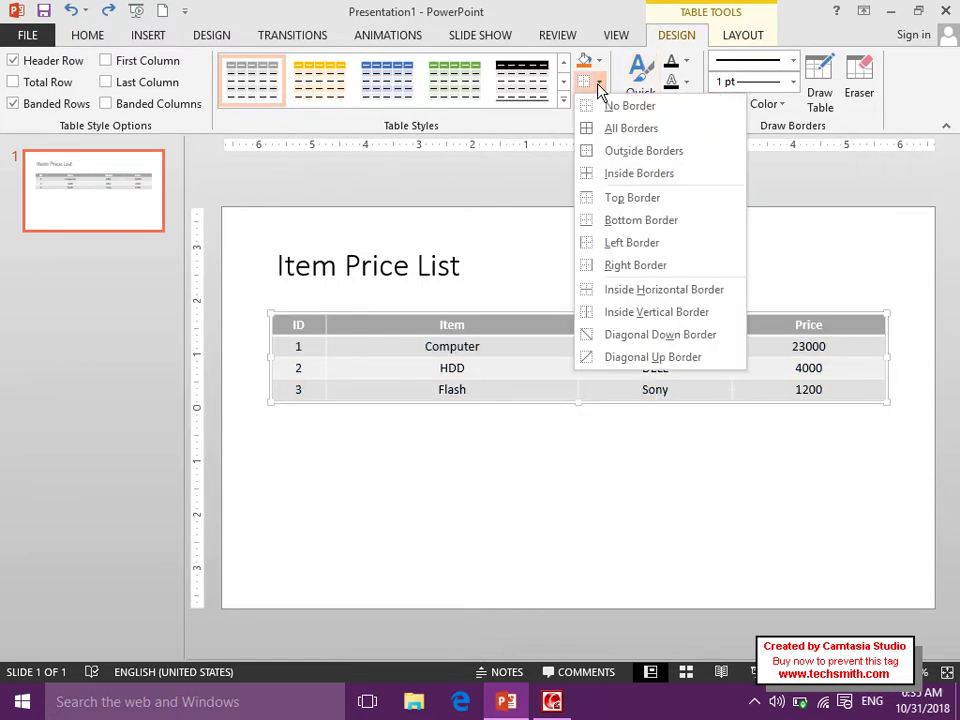
left_click(533, 322)
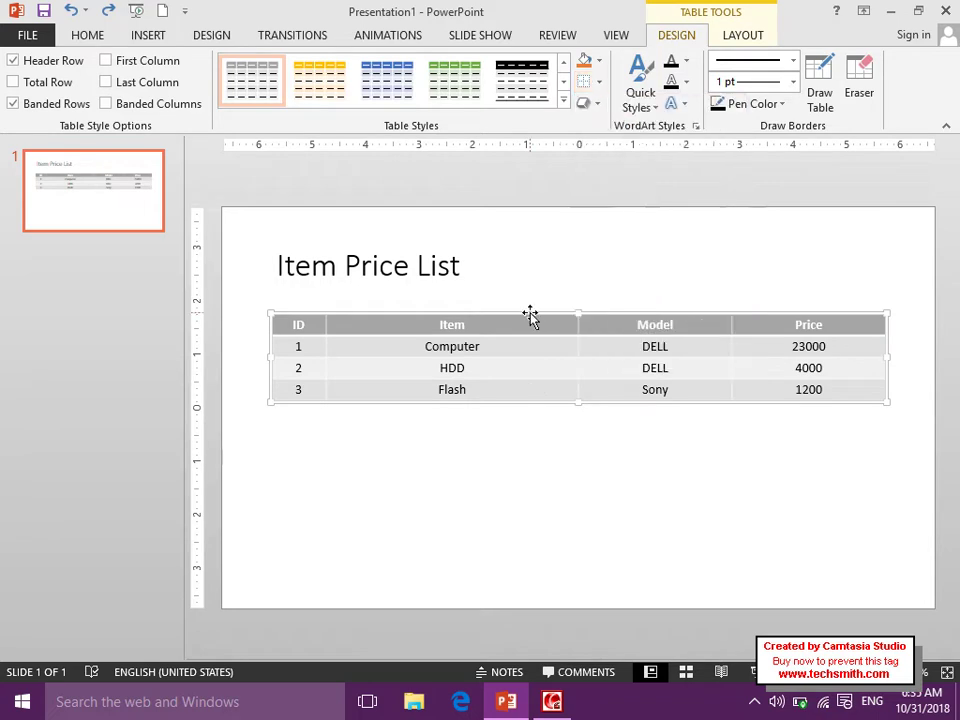
left_click(793, 68)
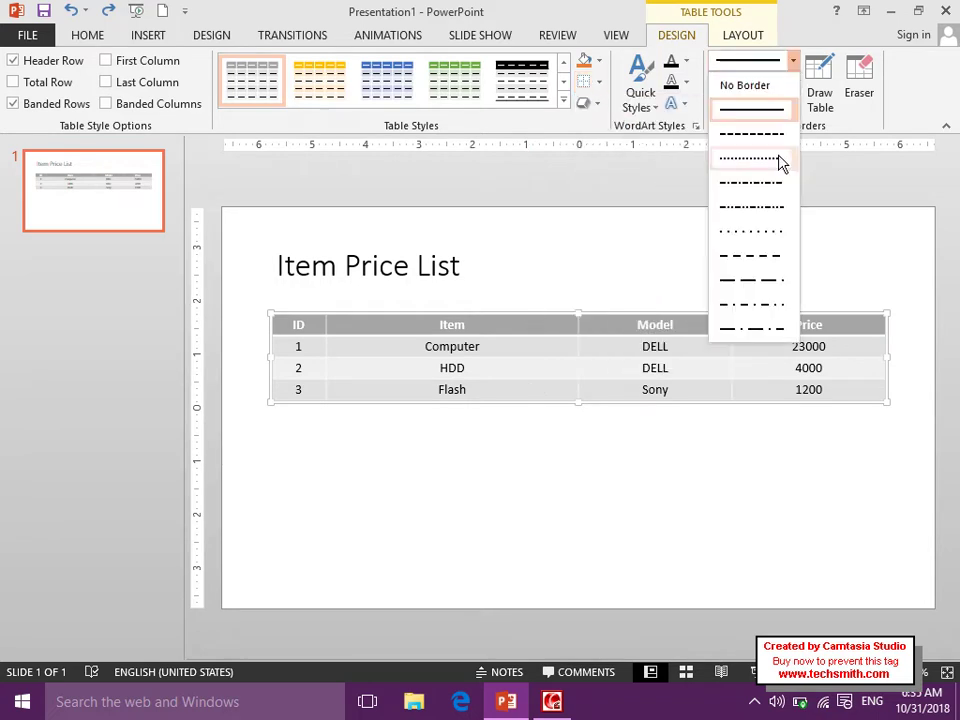
left_click(708, 160)
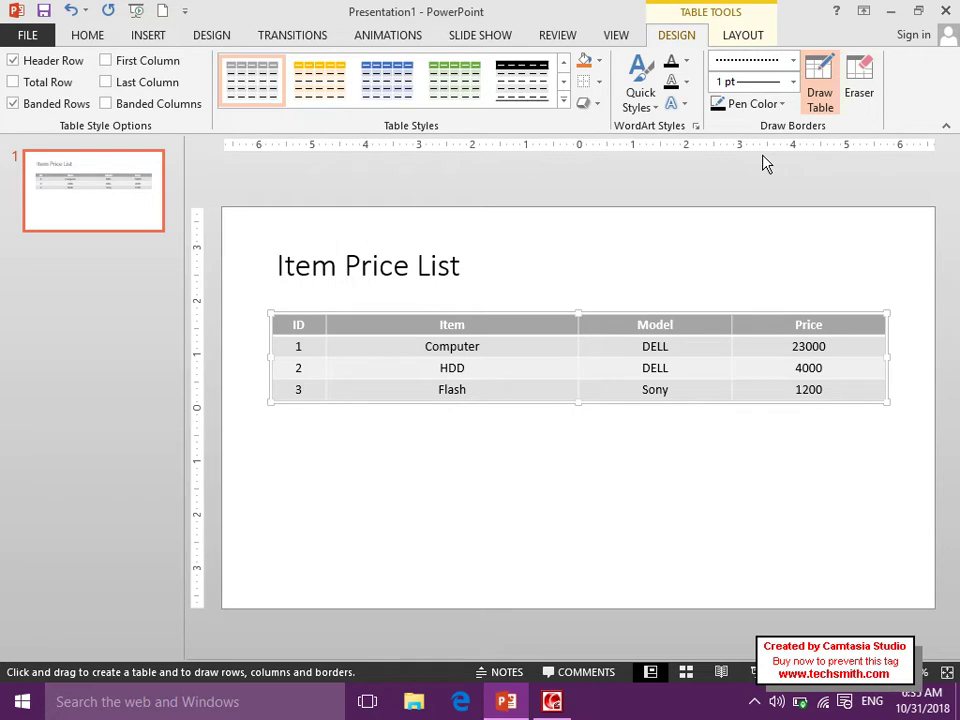
Retrace the Model/Price and Item/Model column dividers as dotted lines.
left_click(552, 701)
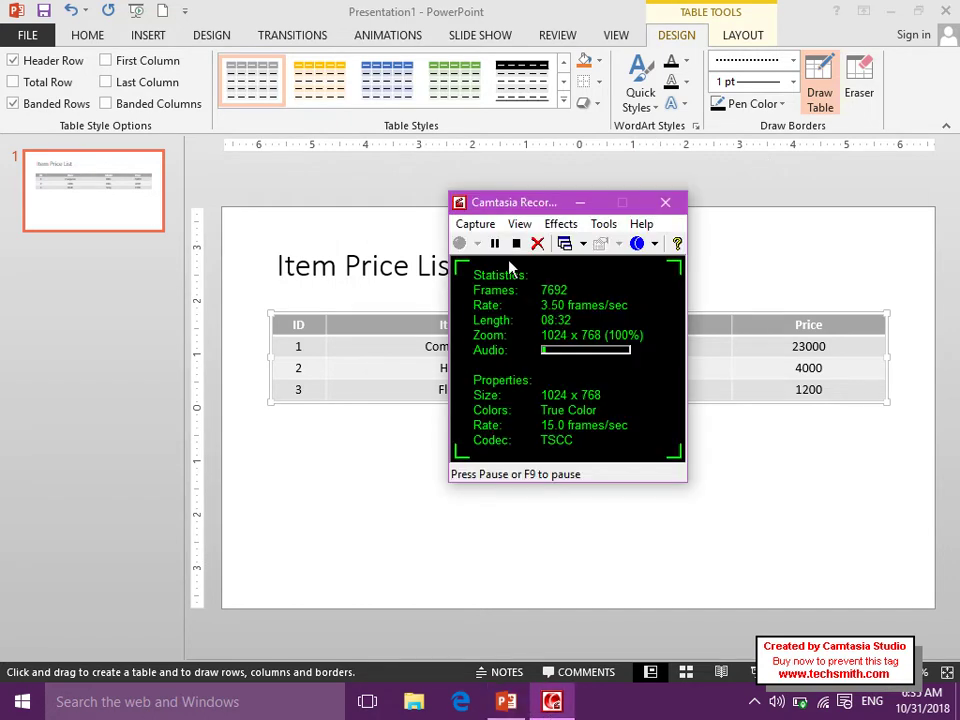
left_click(371, 445)
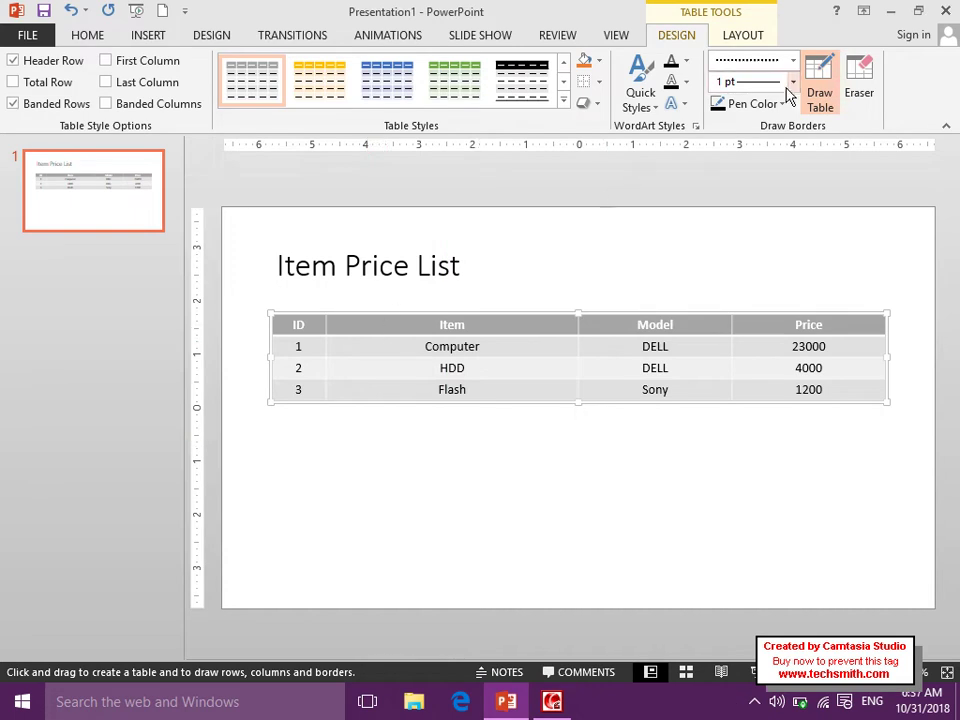
left_click_drag(734, 318, 735, 403)
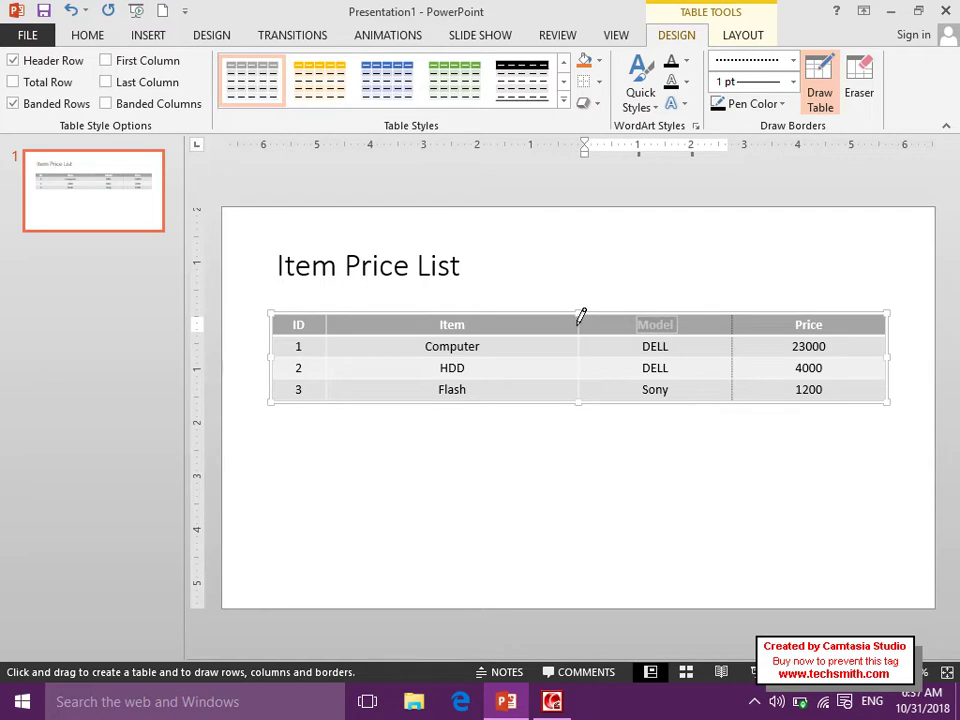
left_click_drag(580, 318, 584, 398)
Switch the pen colour to red and draw a red bottom border under the header row.
left_click(752, 104)
left_click(733, 250)
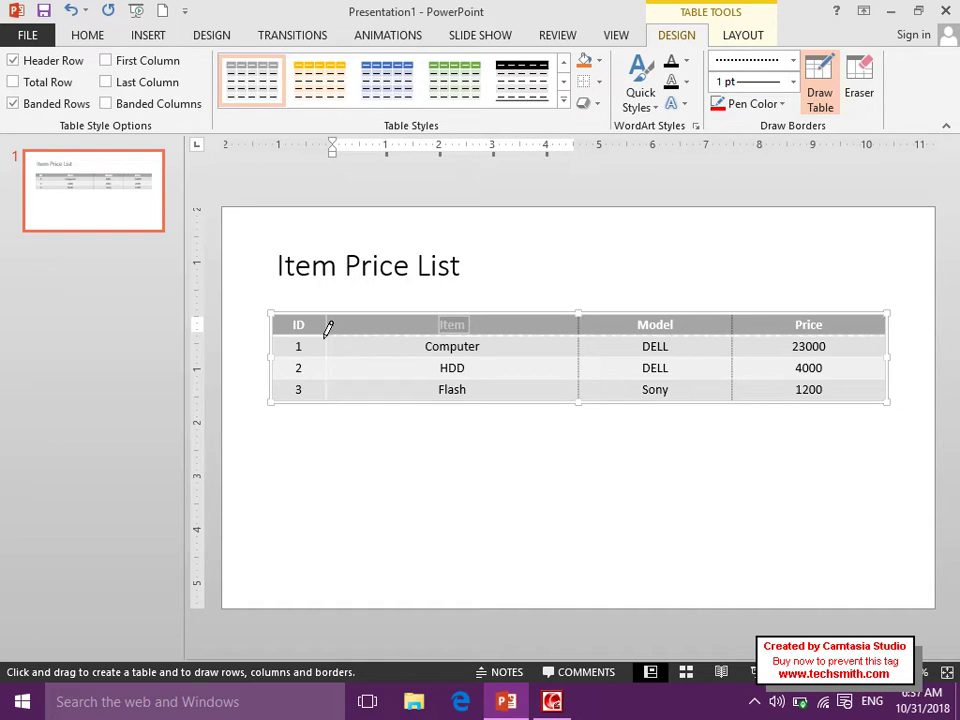
left_click(280, 336)
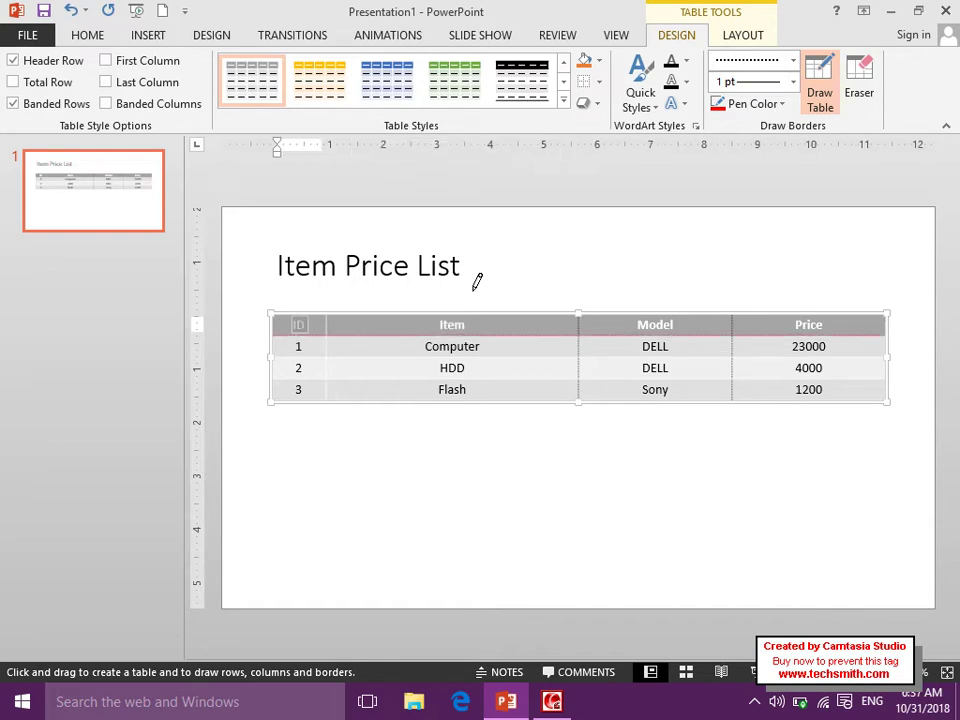
left_click(826, 104)
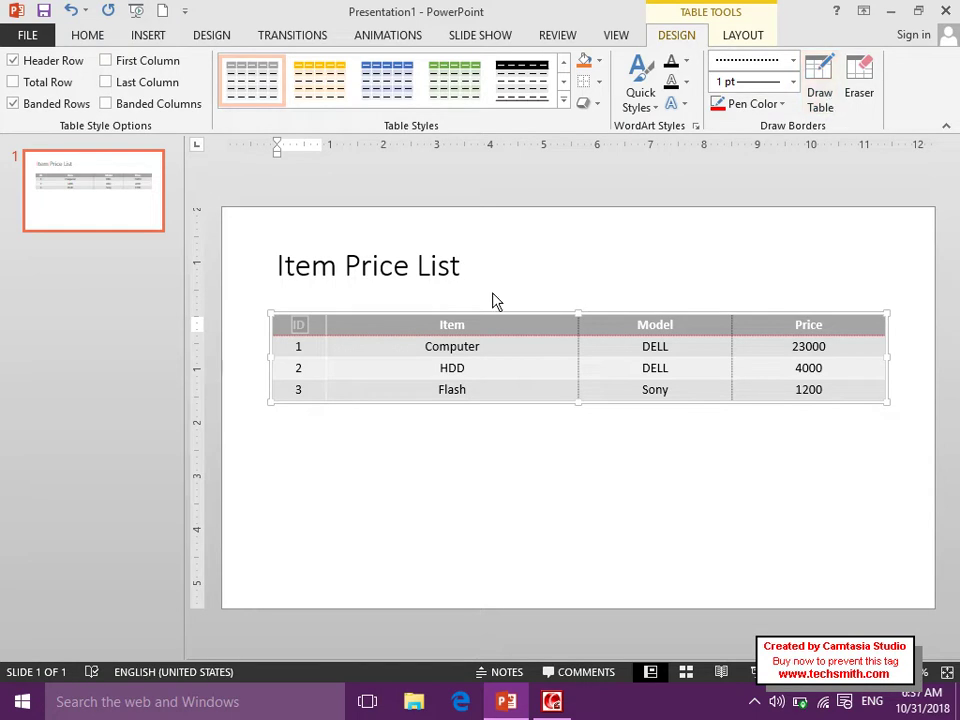
left_click(154, 40)
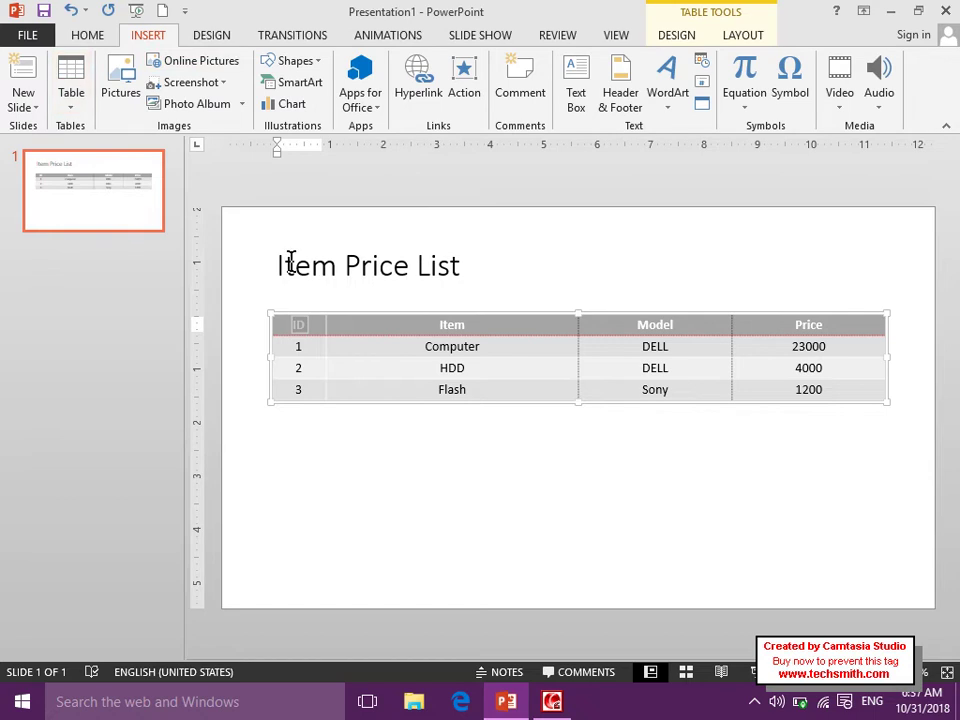
Delete the title, price table and leftover placeholders to leave a blank slide.
left_click(322, 301)
left_click(395, 470)
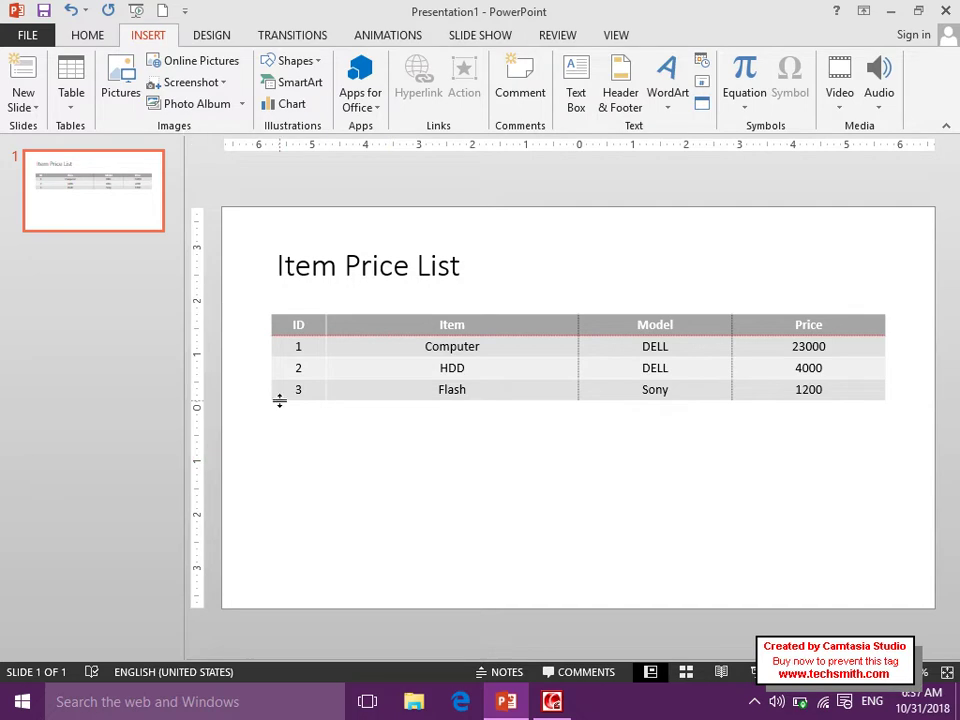
key("ctrl+a")
key("Delete")
key("ctrl+a")
key("Delete")
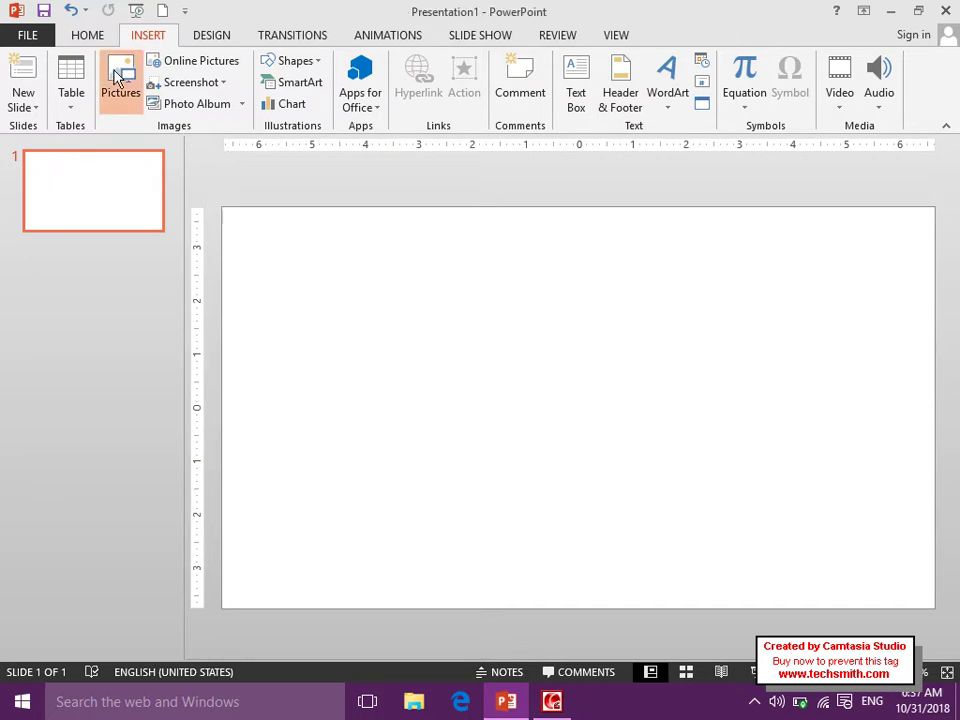
Try inserting a Desktop picture, dismiss the import error, and open the Photo Album options.
left_click(117, 78)
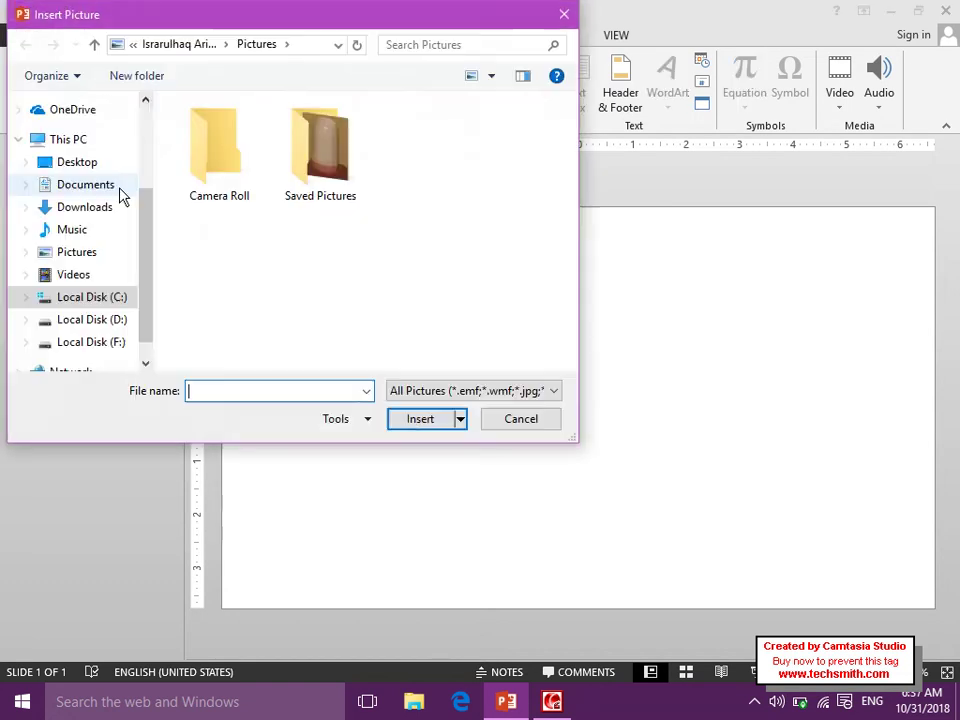
left_click(90, 163)
left_click_drag(569, 135, 575, 295)
double_click(231, 268)
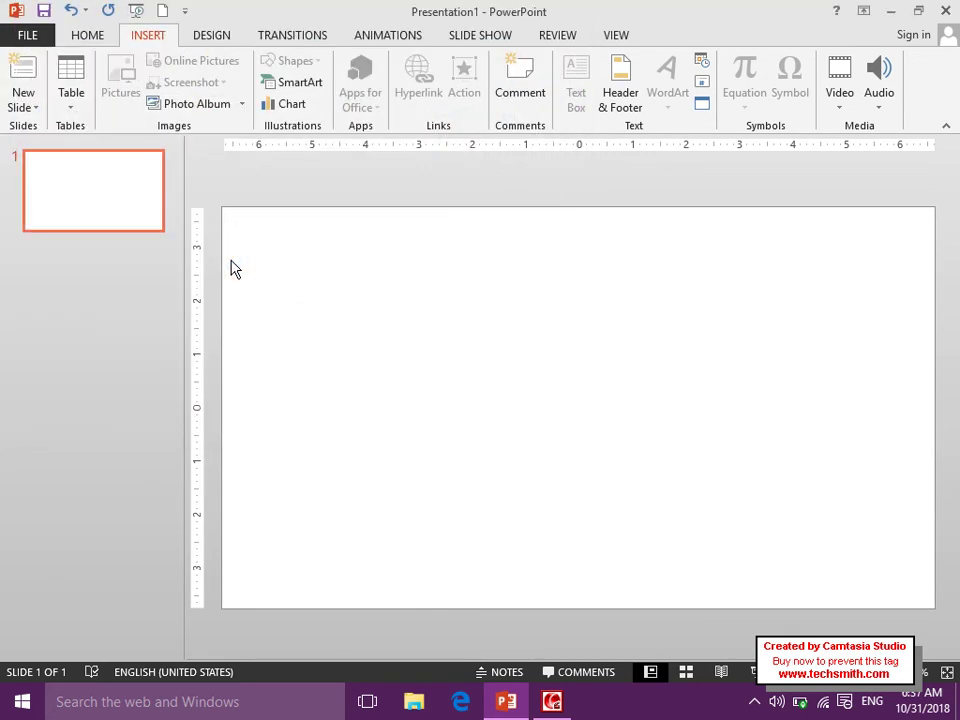
key("Return")
left_click(556, 704)
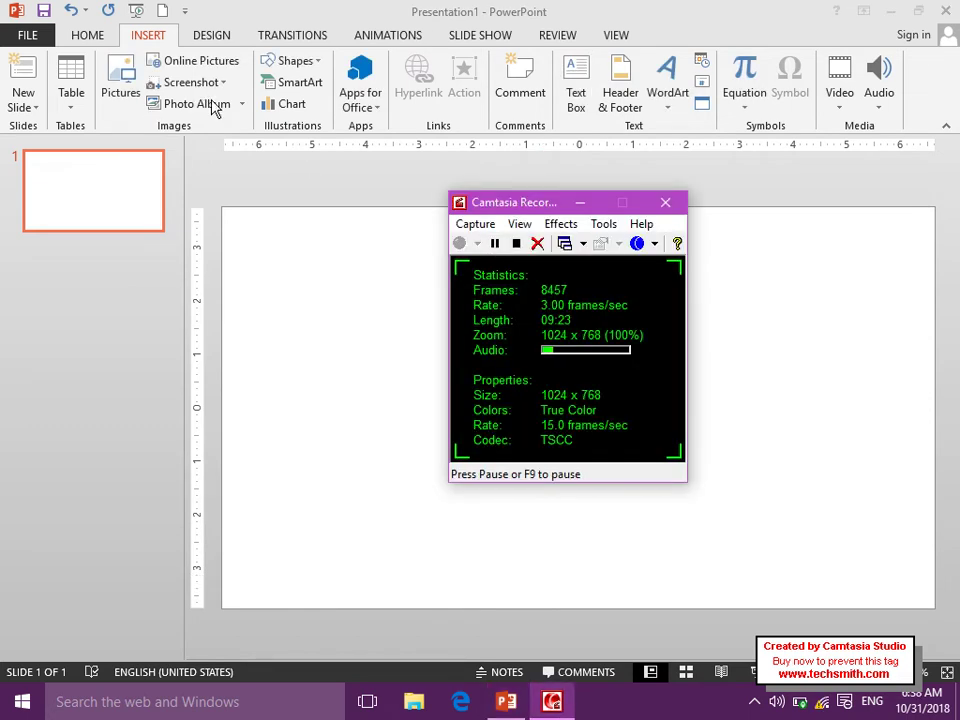
left_click(281, 250)
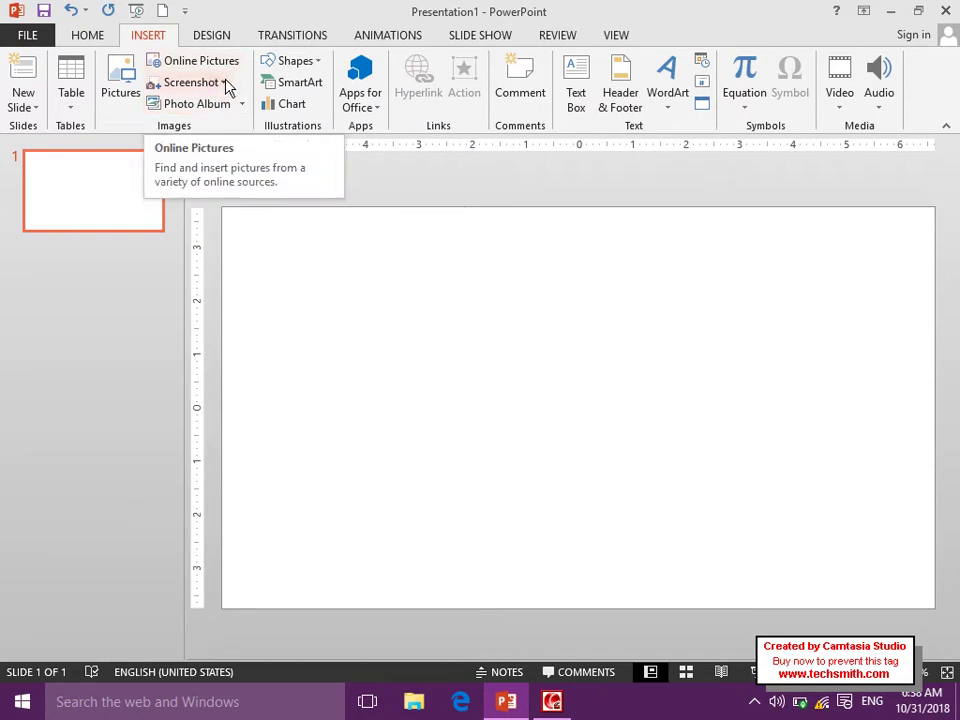
left_click(241, 104)
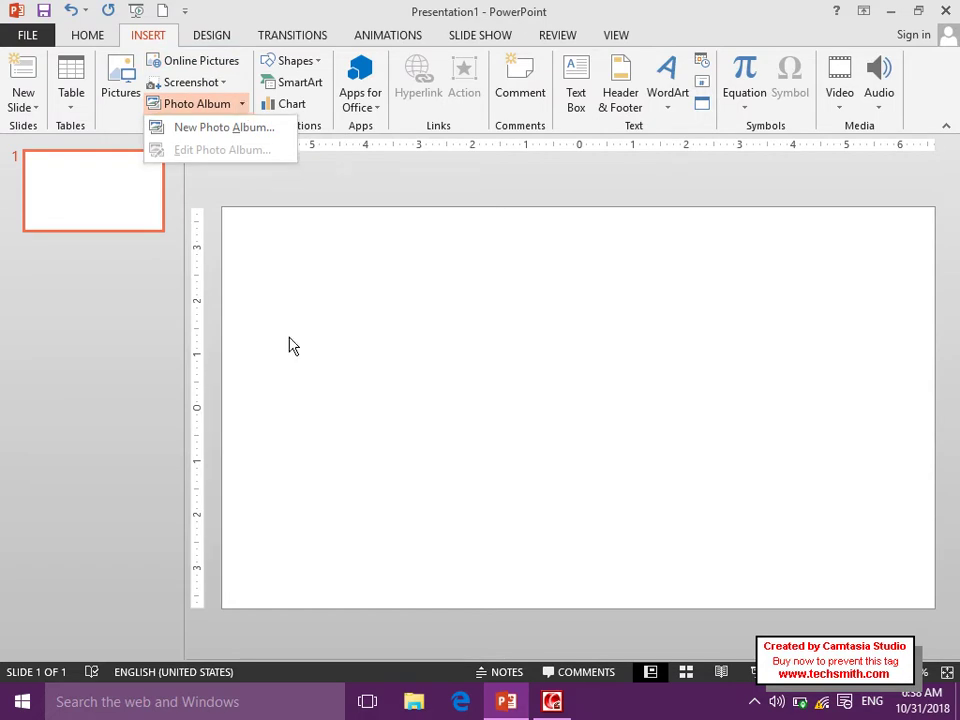
Start a new photo album from files and pick the first four Desktop photos.
left_click(216, 130)
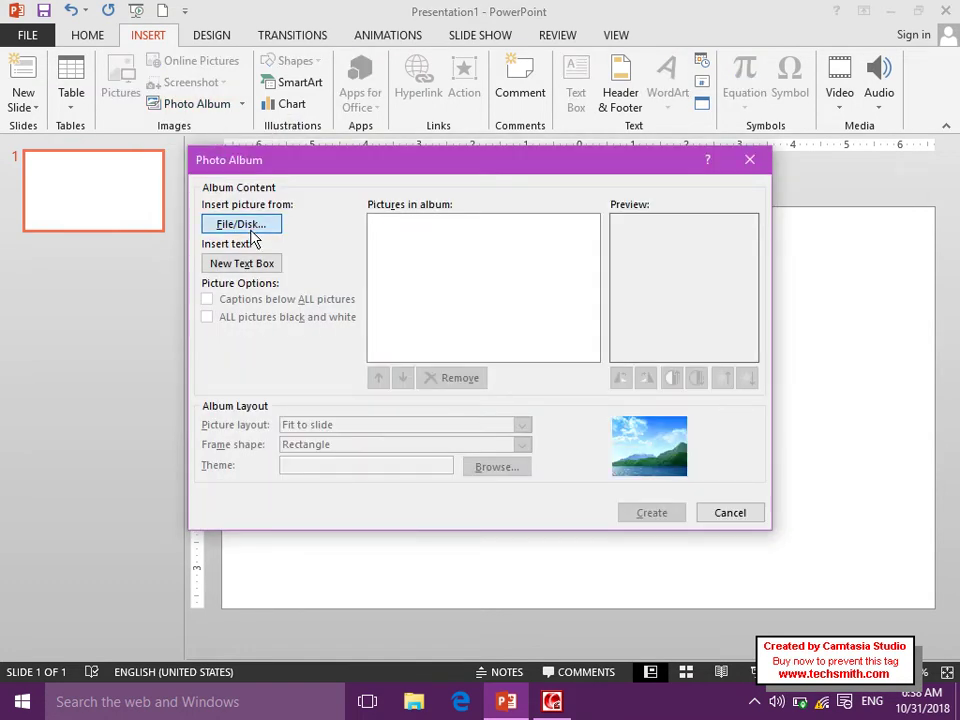
left_click(250, 228)
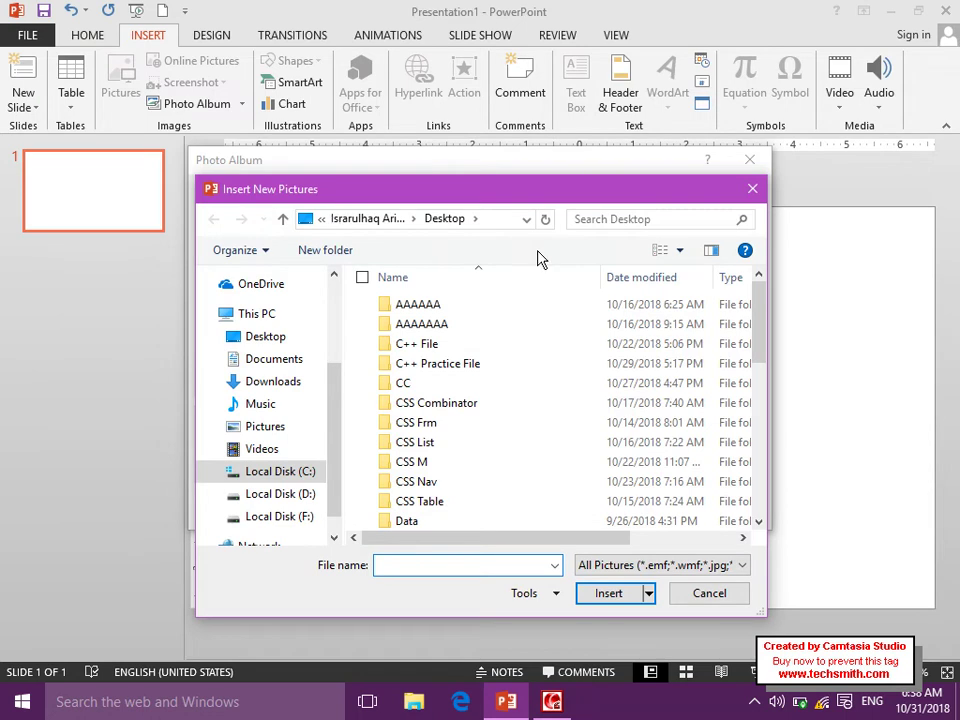
left_click(680, 251)
key("Escape")
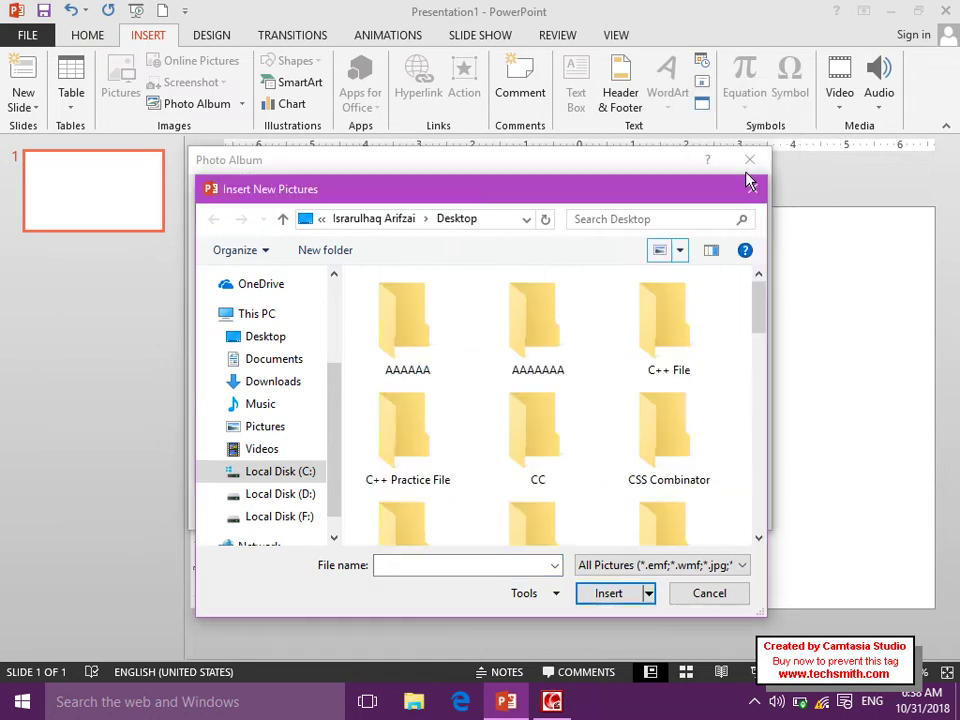
left_click_drag(763, 298, 767, 442)
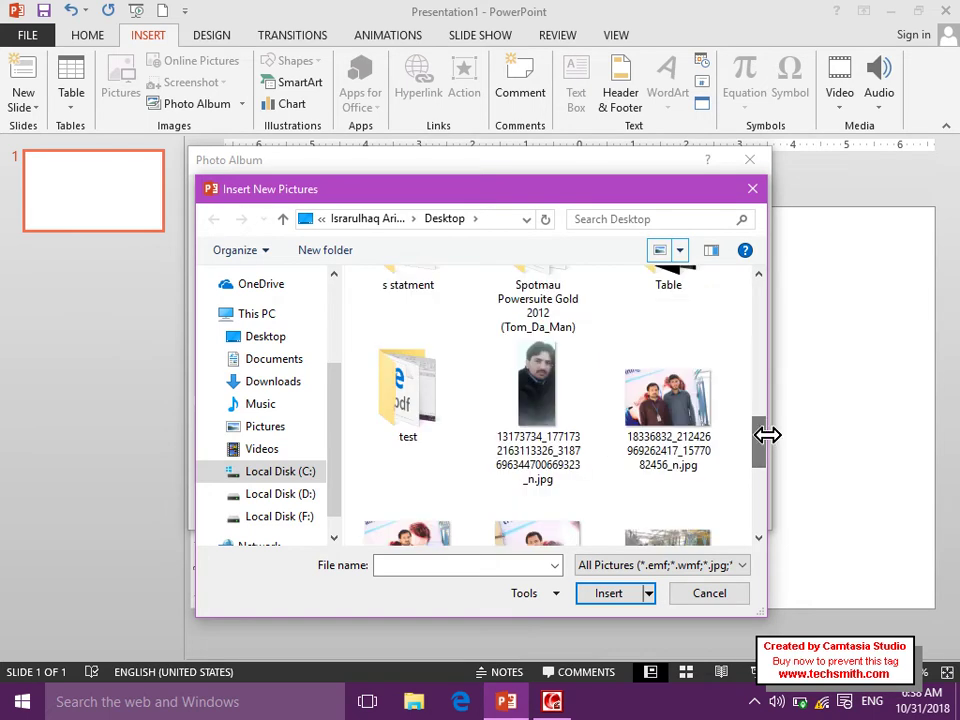
left_click(582, 368)
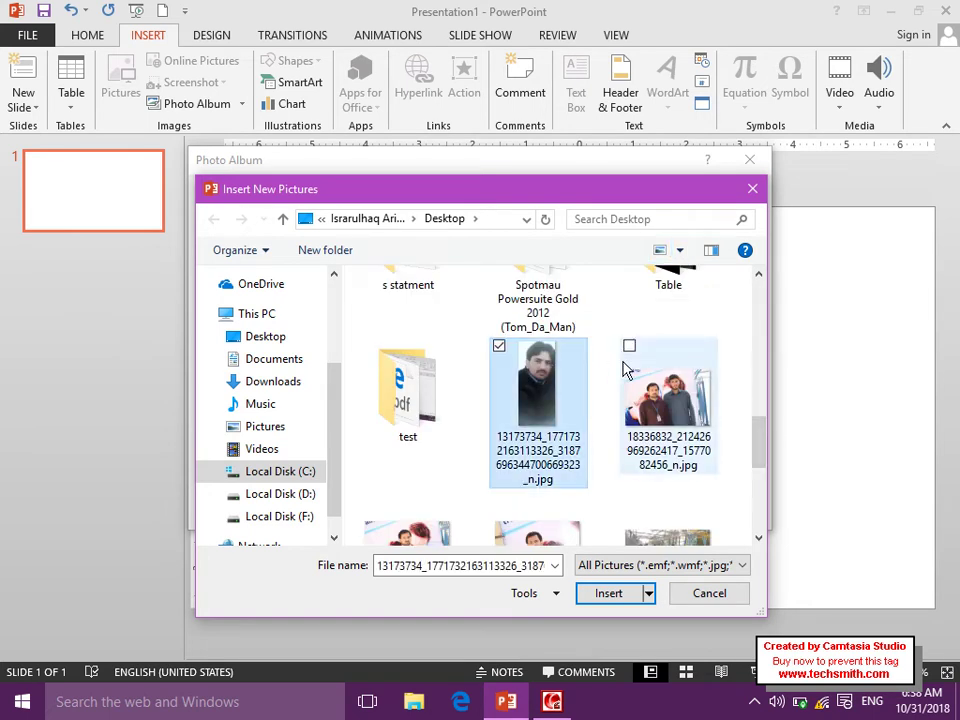
left_click(628, 368, "ctrl")
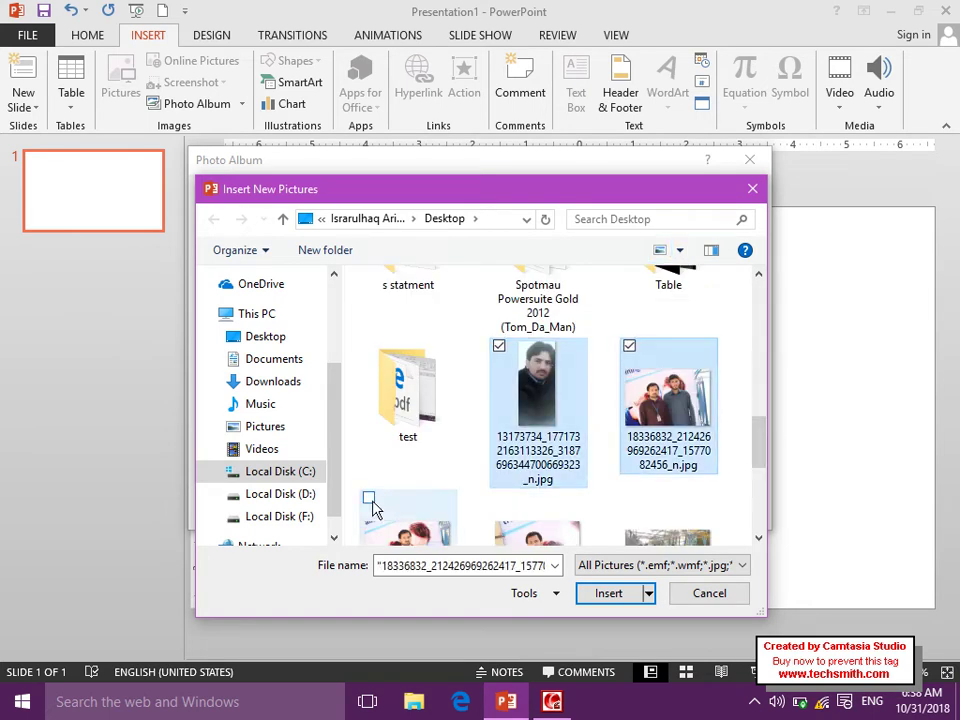
left_click(369, 497)
left_click(498, 418)
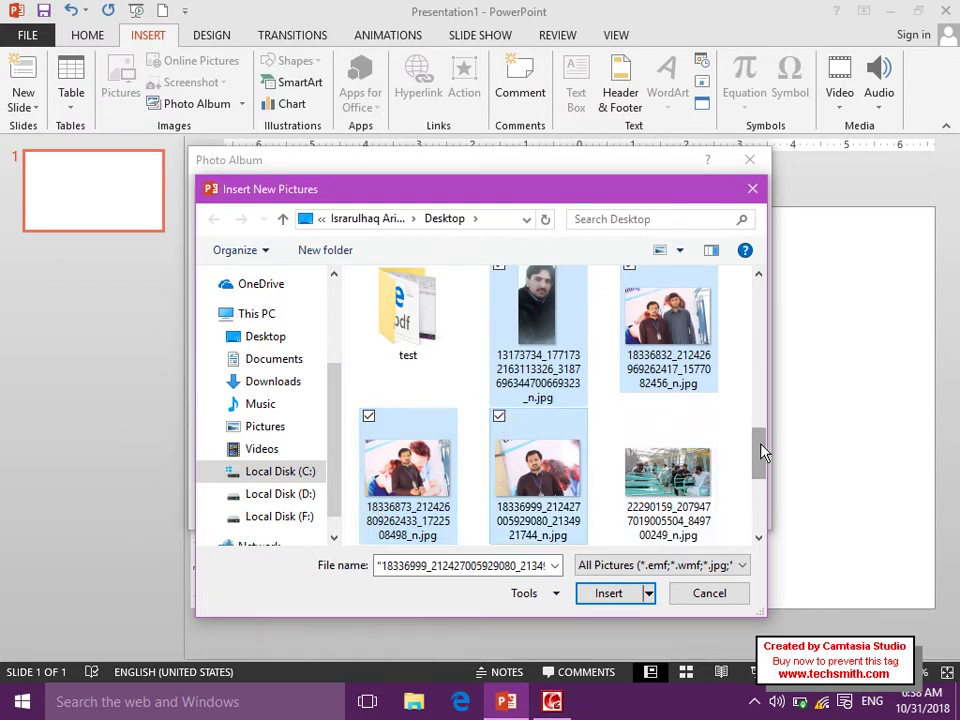
Add the jewellery photo, facboo k.jpg, aa.jpg, a.jpg and facebook.jpg, then insert them.
left_click_drag(760, 452, 765, 482)
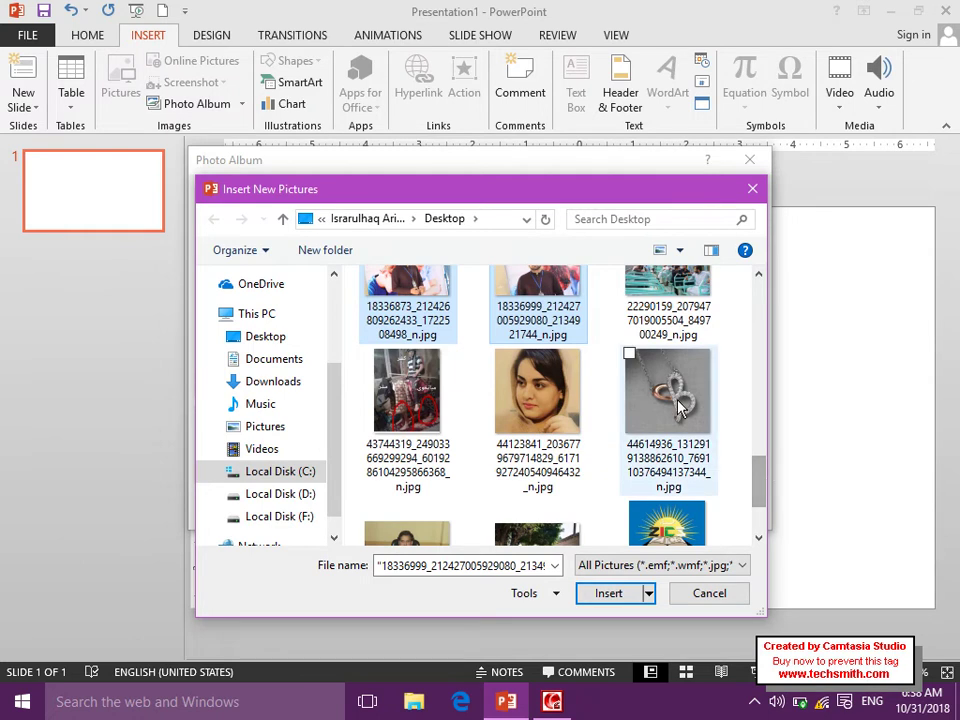
left_click(628, 356)
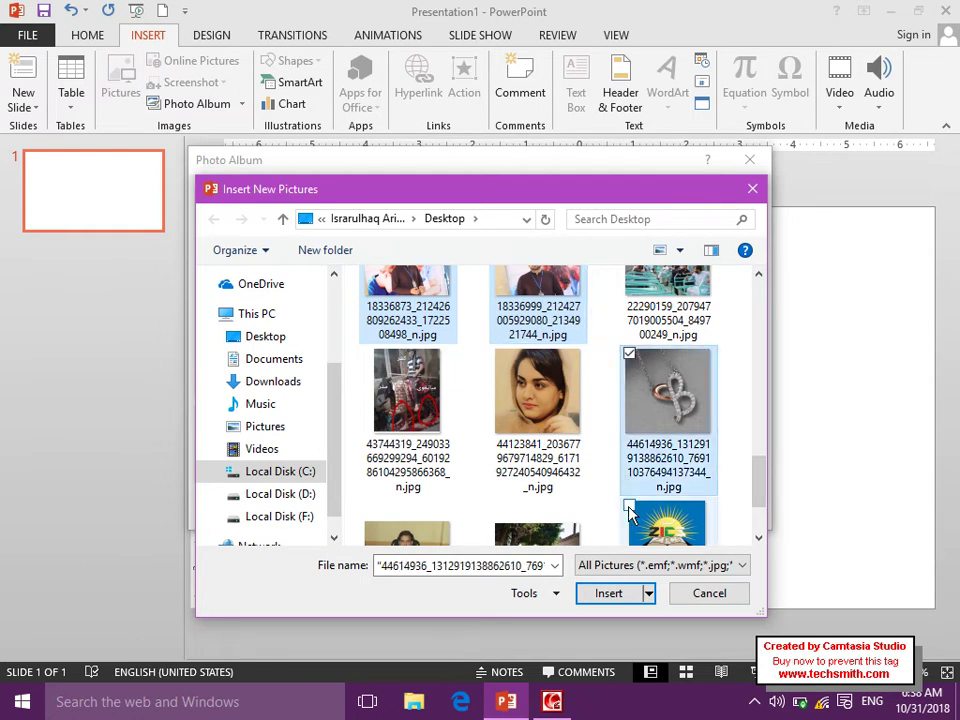
left_click(628, 512)
left_click(498, 446)
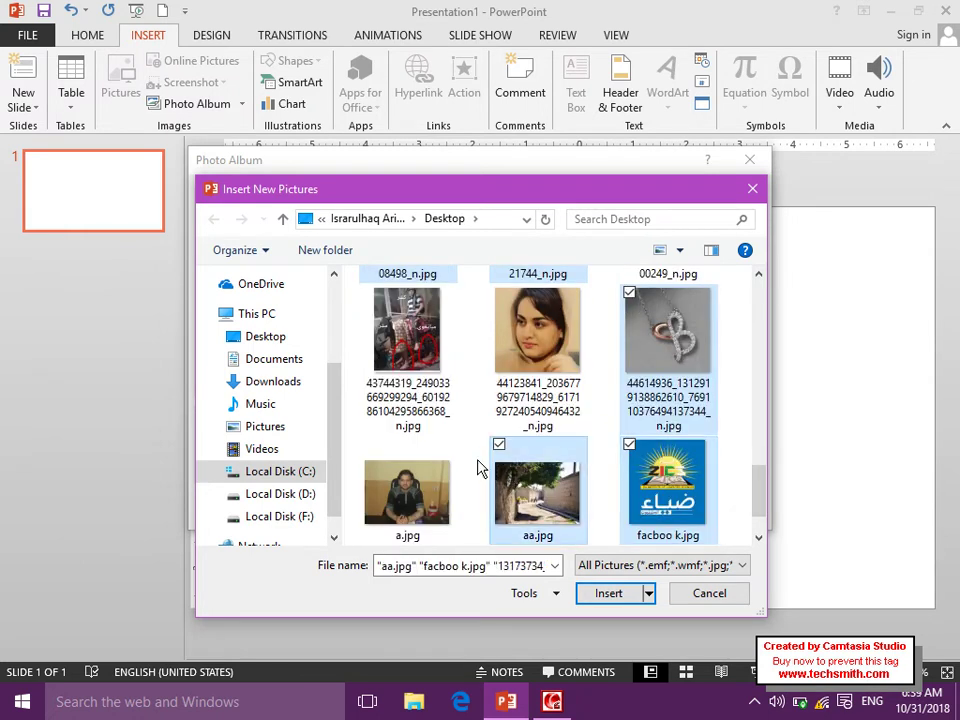
left_click(368, 444)
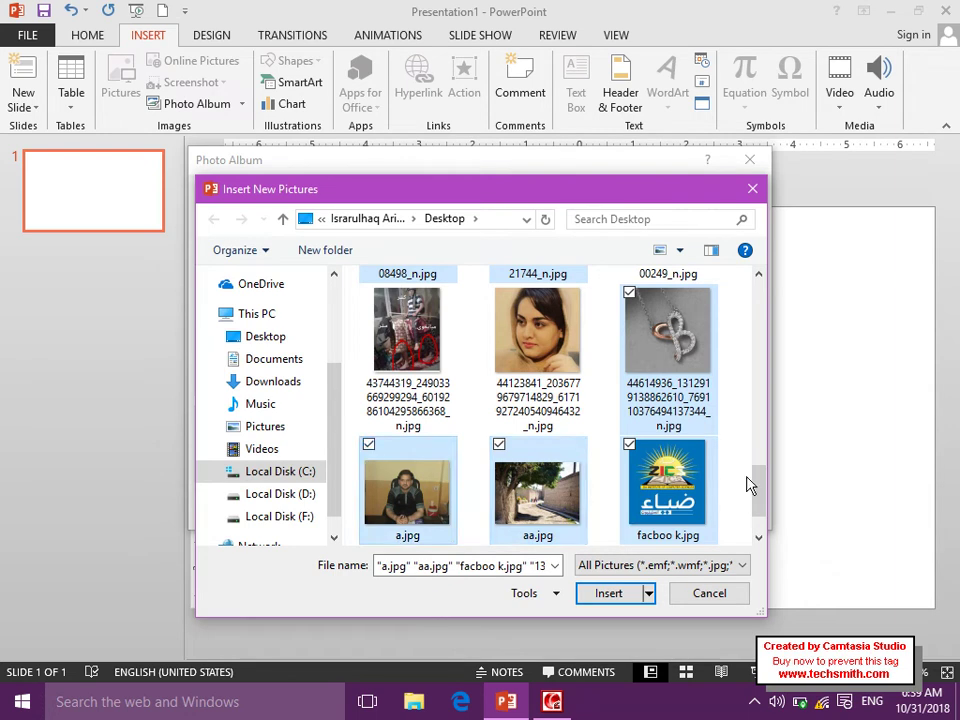
scroll(756, 501, "down", 2)
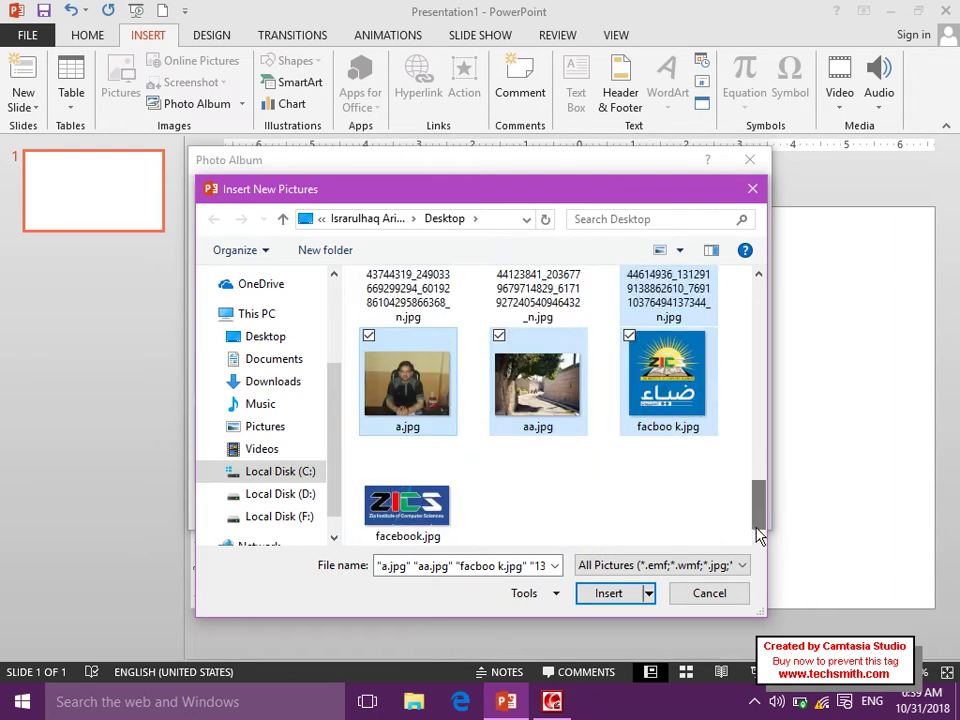
left_click(369, 448)
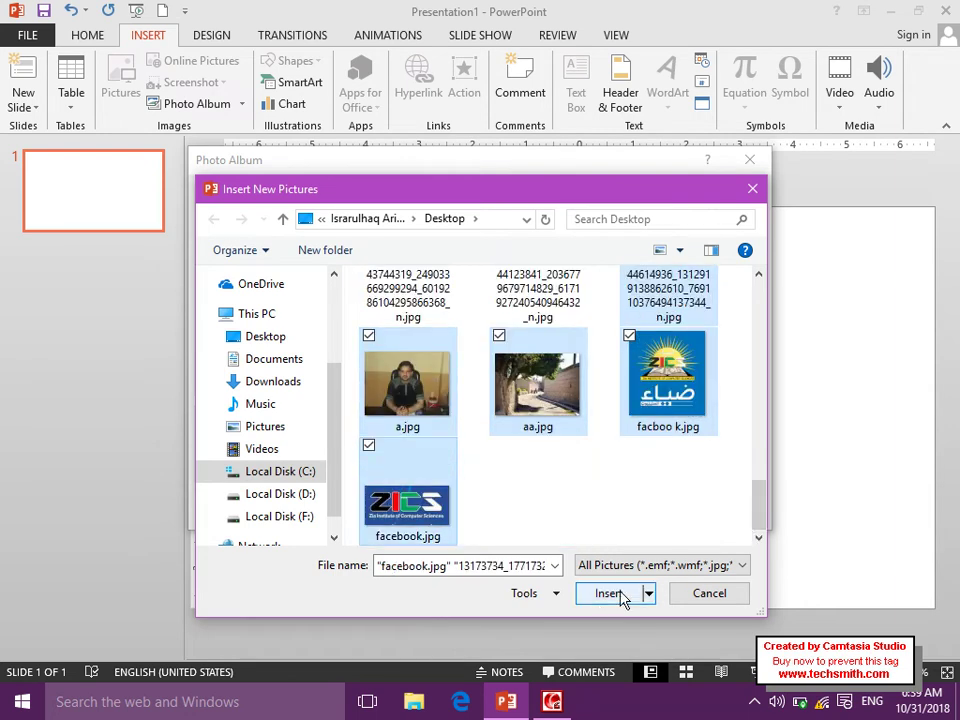
left_click(607, 593)
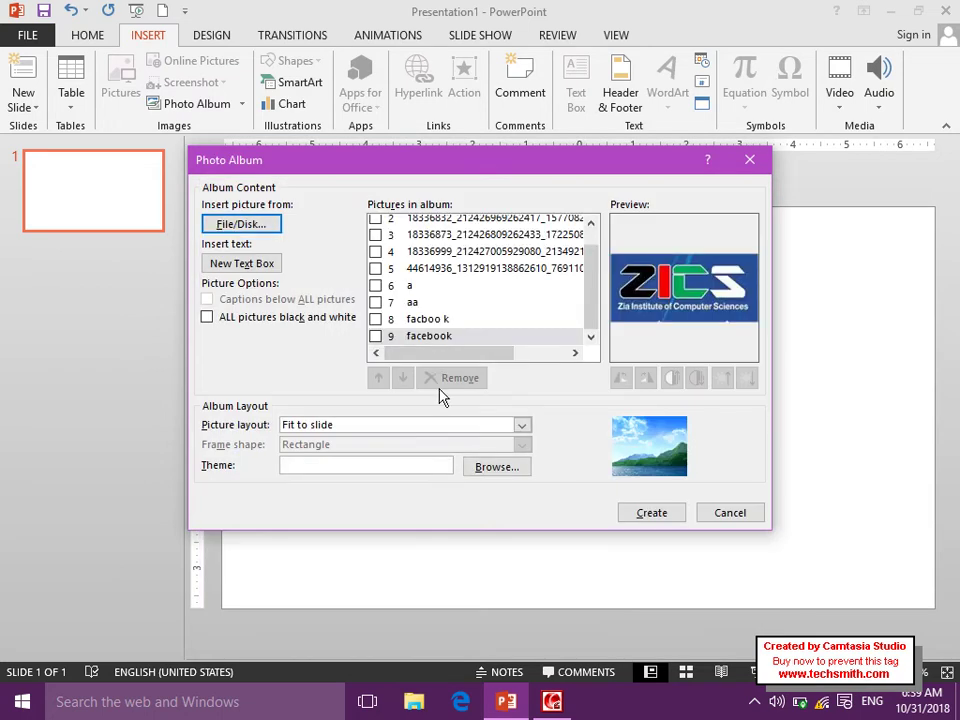
Tick album pictures 1 through 8, ending with a, aa and facboo k.
scroll(597, 300, "up", 1)
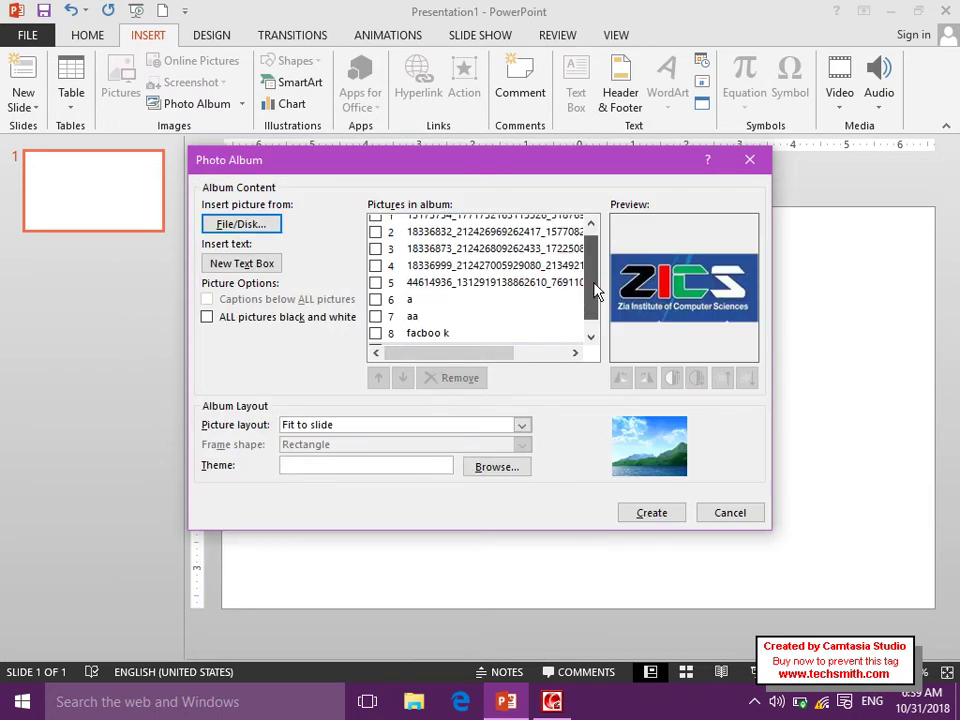
left_click(375, 223)
left_click(375, 240)
left_click(375, 257)
left_click(375, 273)
left_click(375, 290)
left_click(375, 307)
left_click(375, 324)
left_click(375, 340)
Tick the ninth picture, facebook, and create the photo album.
scroll(596, 300, "down", 1)
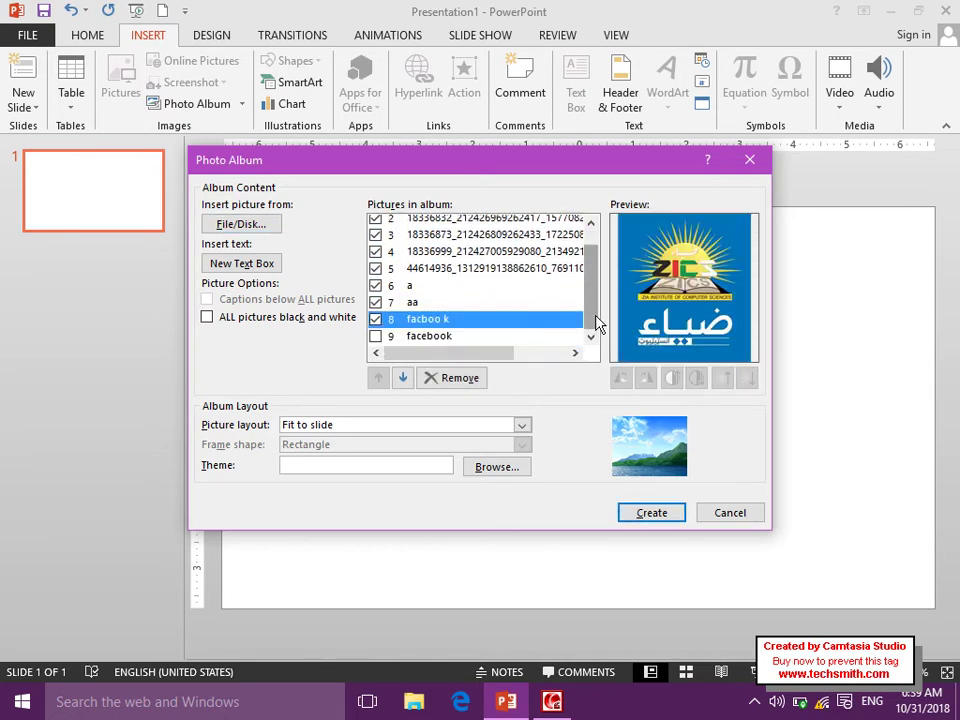
left_click(375, 336)
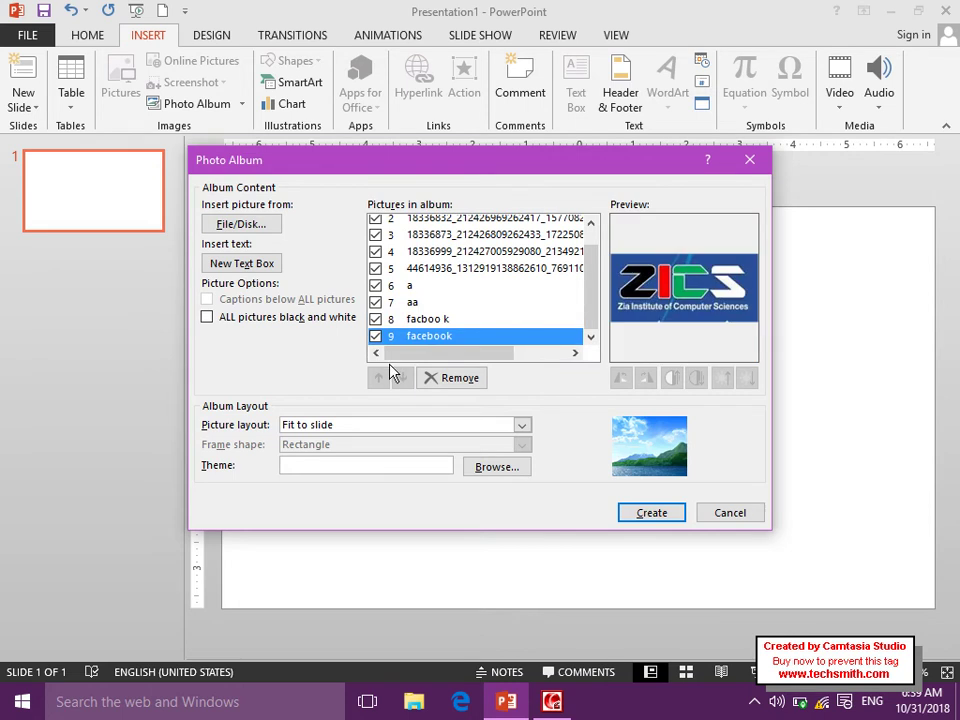
left_click(591, 222)
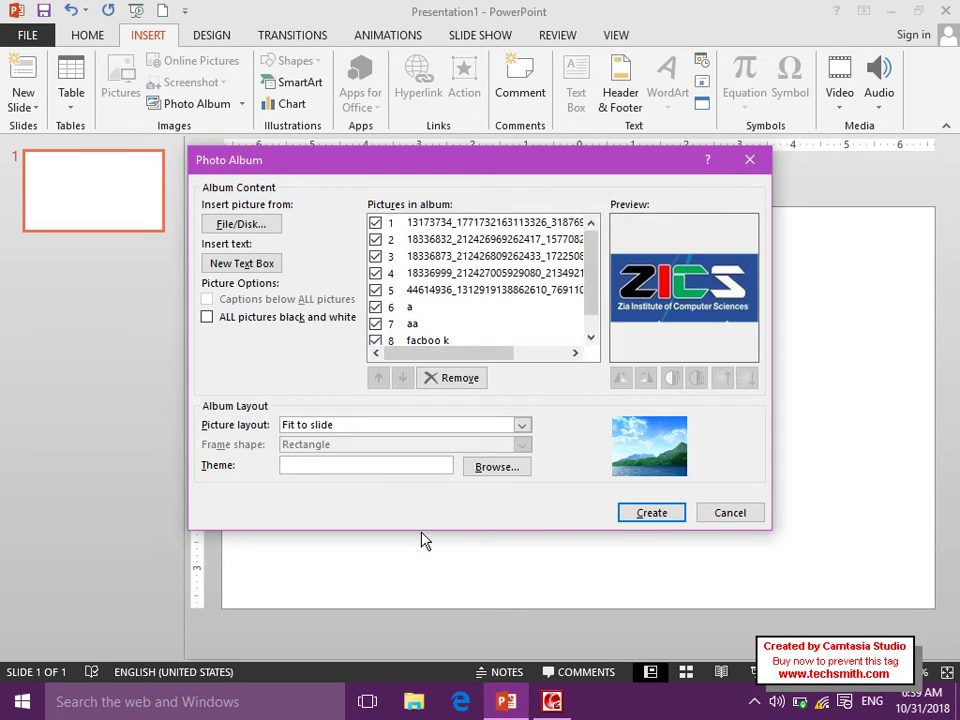
left_click(659, 517)
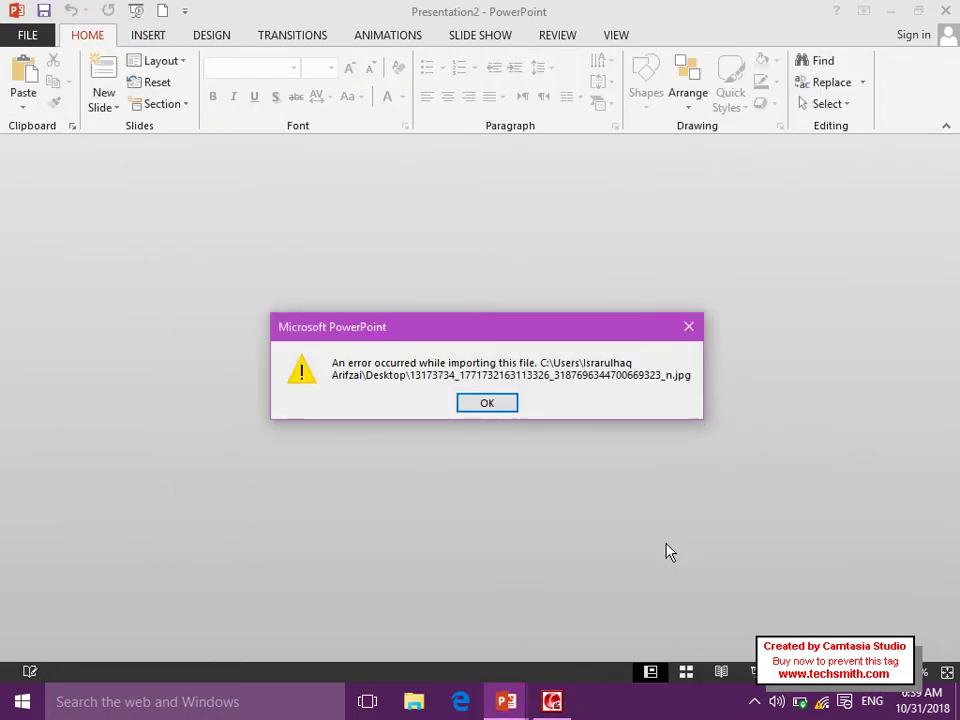
Dismiss the picture import error and return to Presentation1's blank slide.
left_click(495, 405)
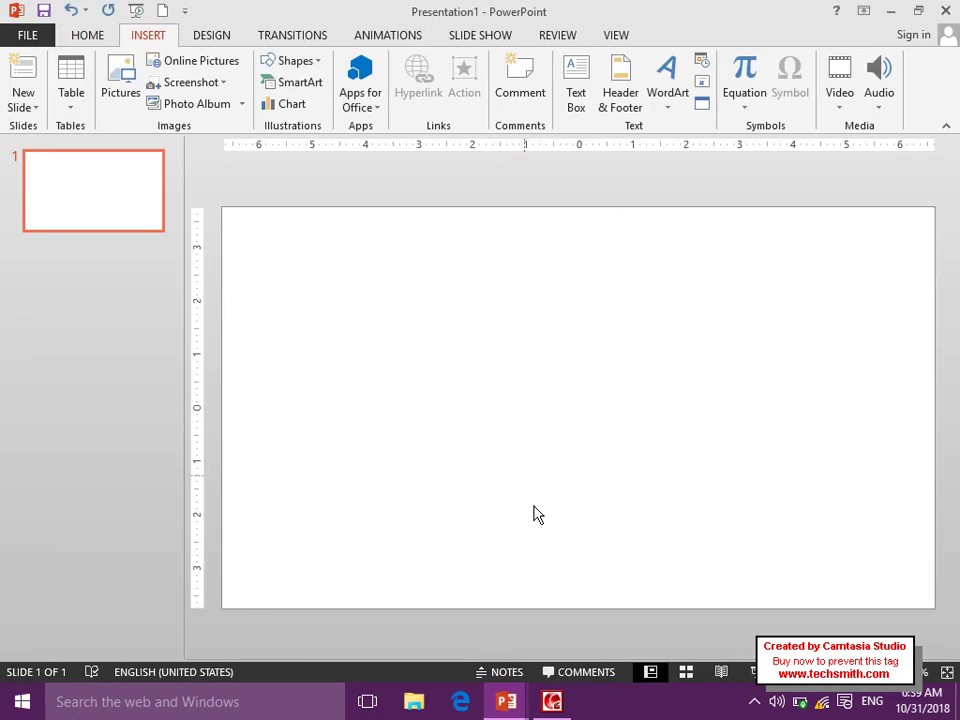
left_click(553, 702)
left_click(494, 243)
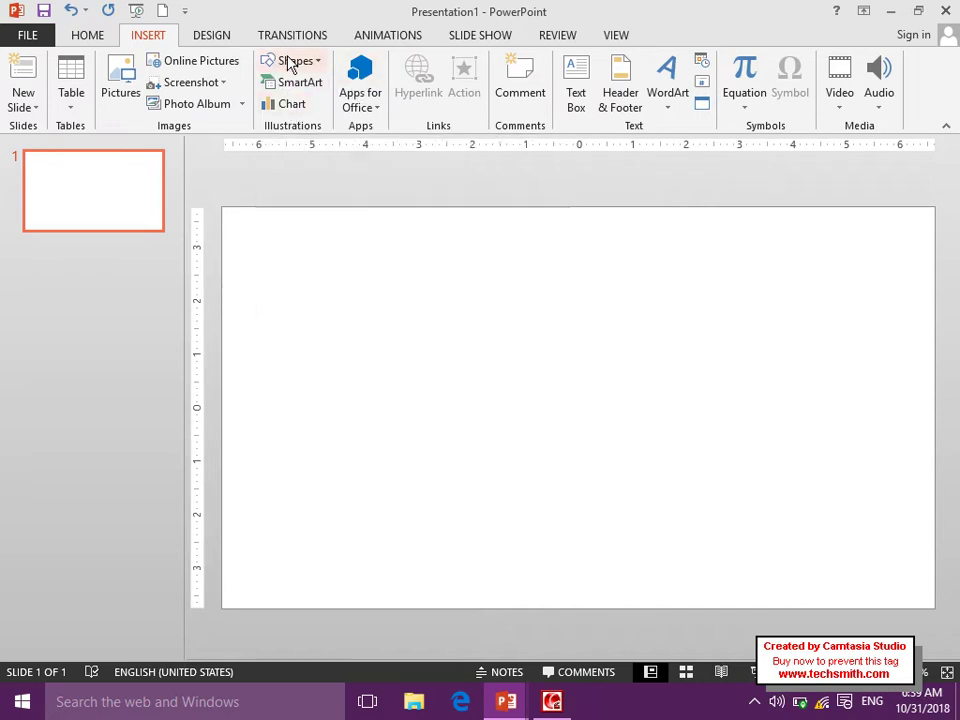
Draw a wide rectangle bar across the top of the slide.
left_click(88, 35)
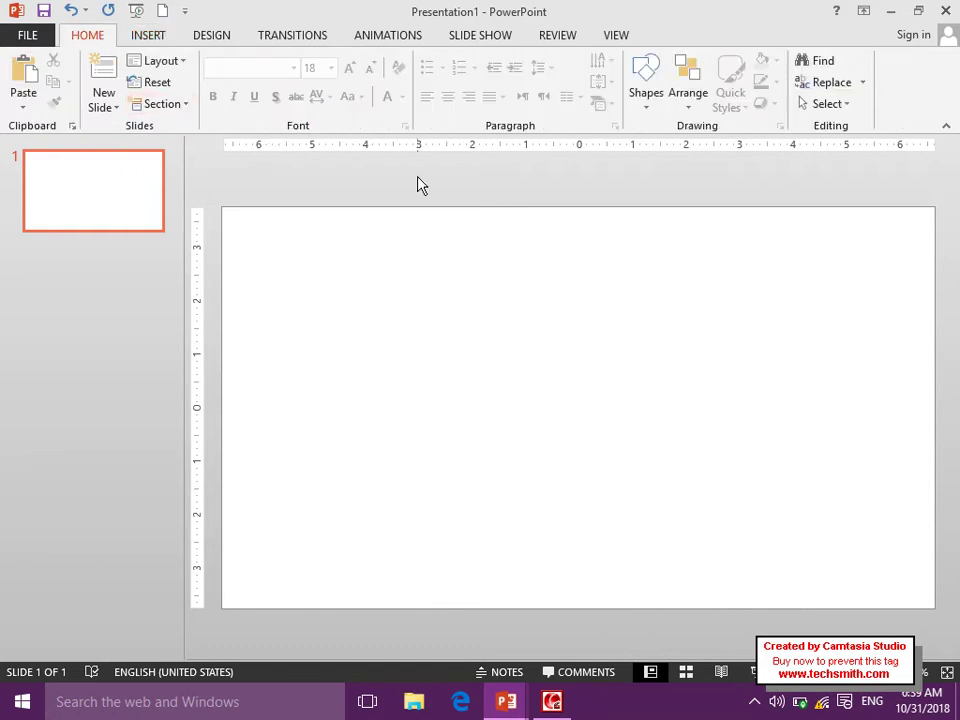
left_click(652, 93)
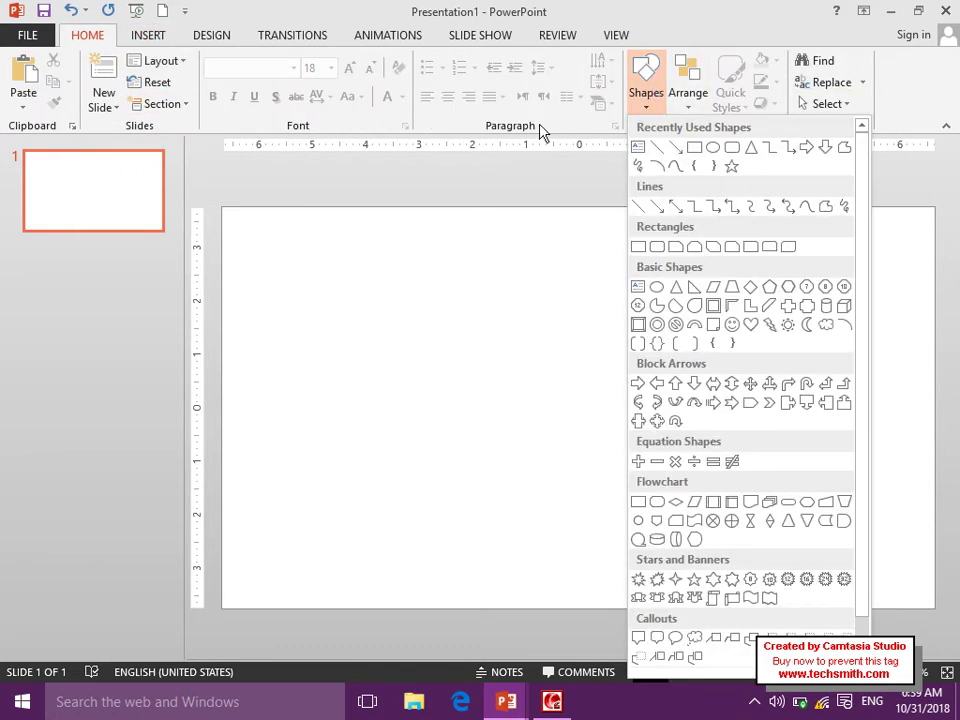
left_click(332, 214)
left_click(148, 35)
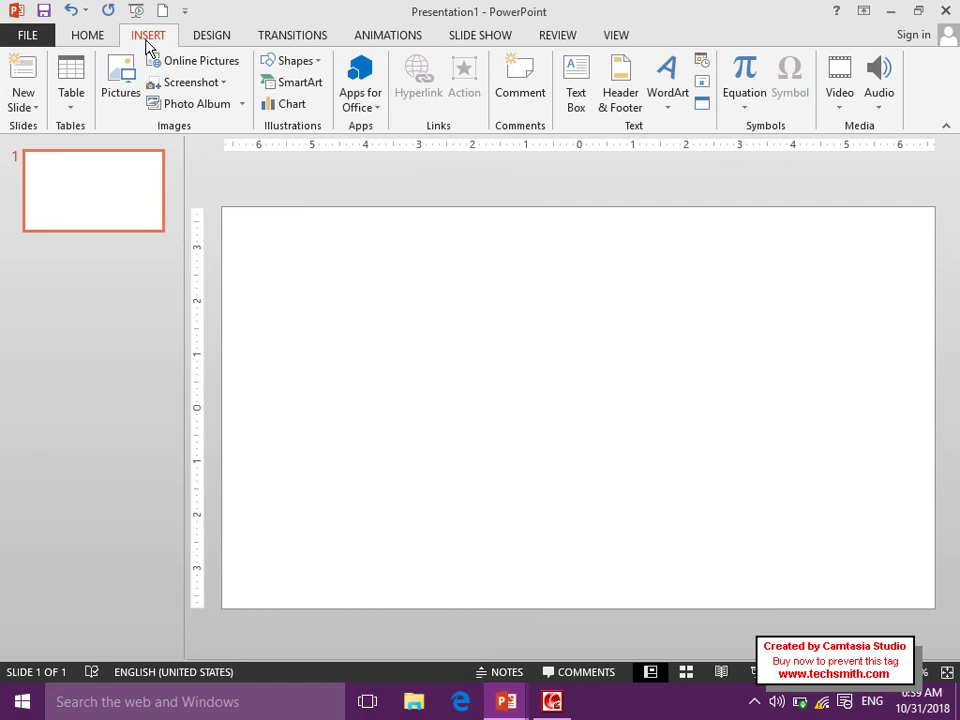
left_click(297, 63)
left_click(321, 101)
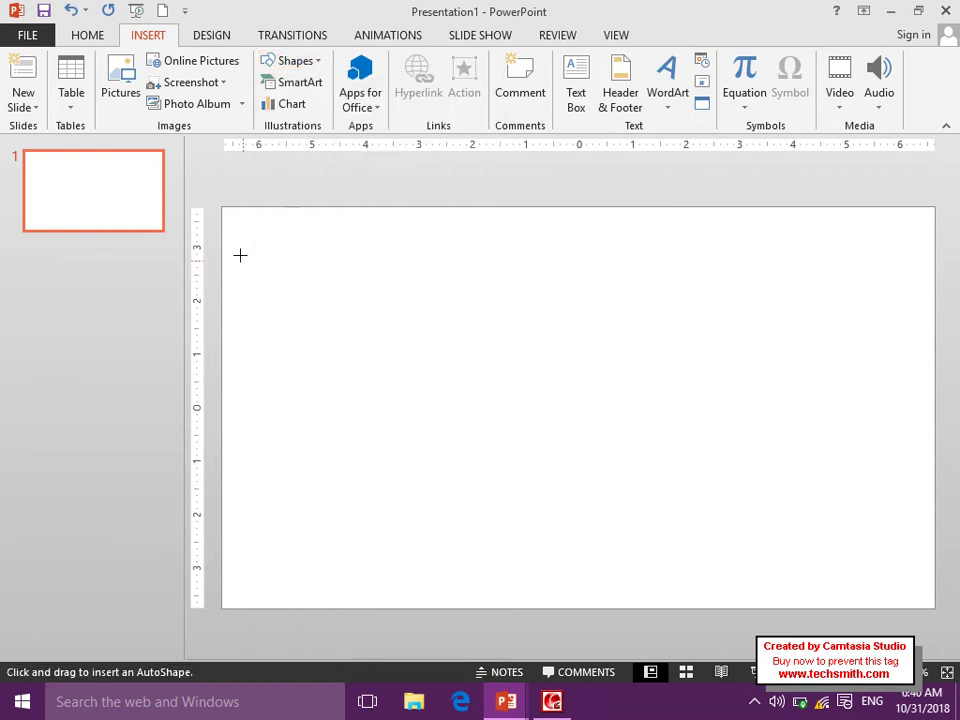
left_click_drag(240, 231, 907, 290)
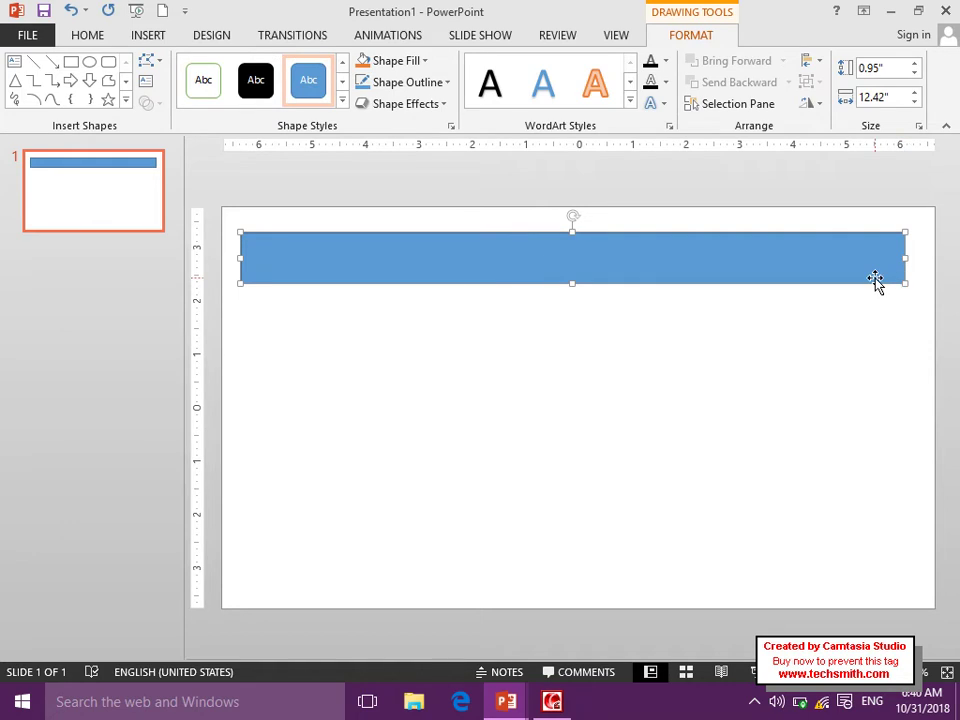
Label the bar 'Types of Database' in bold, left-aligned 40 pt text.
right_click(877, 284)
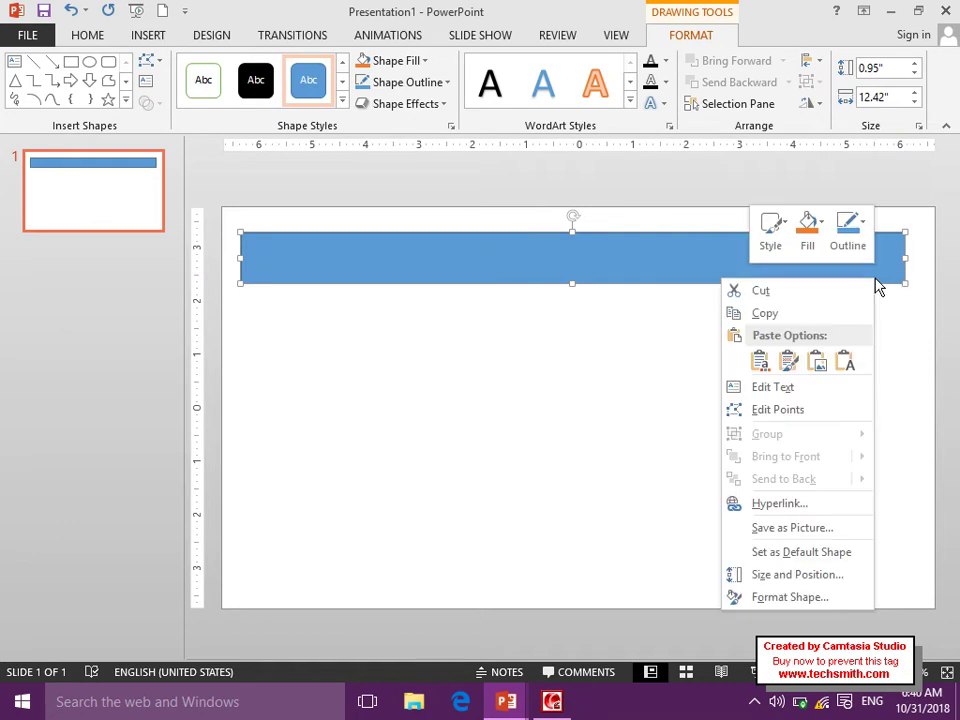
left_click(762, 393)
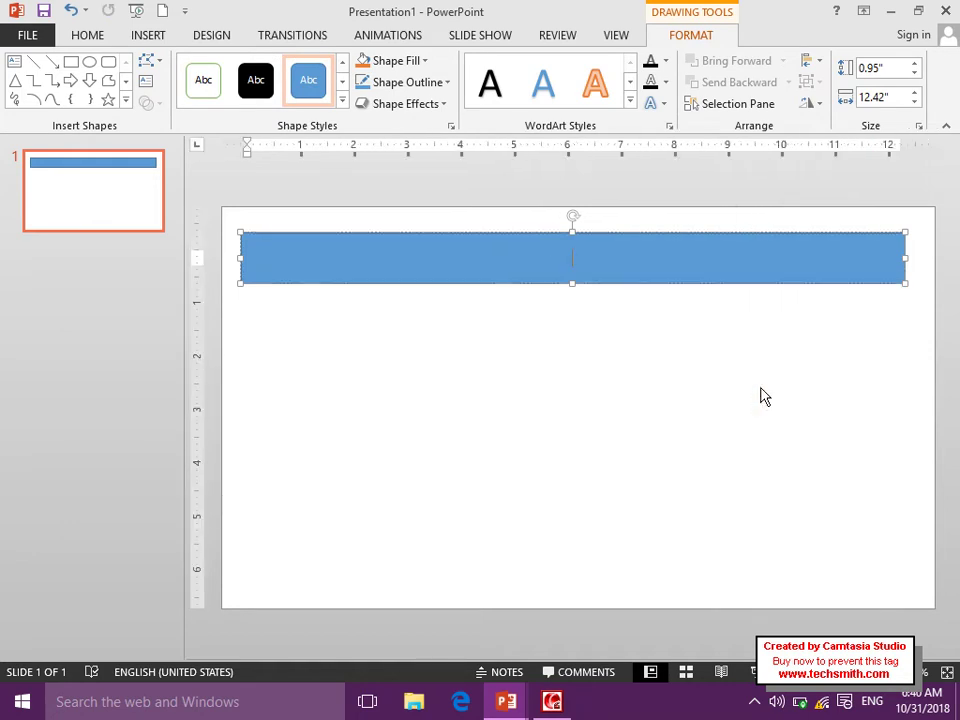
type("Types of Database")
key("ctrl+a")
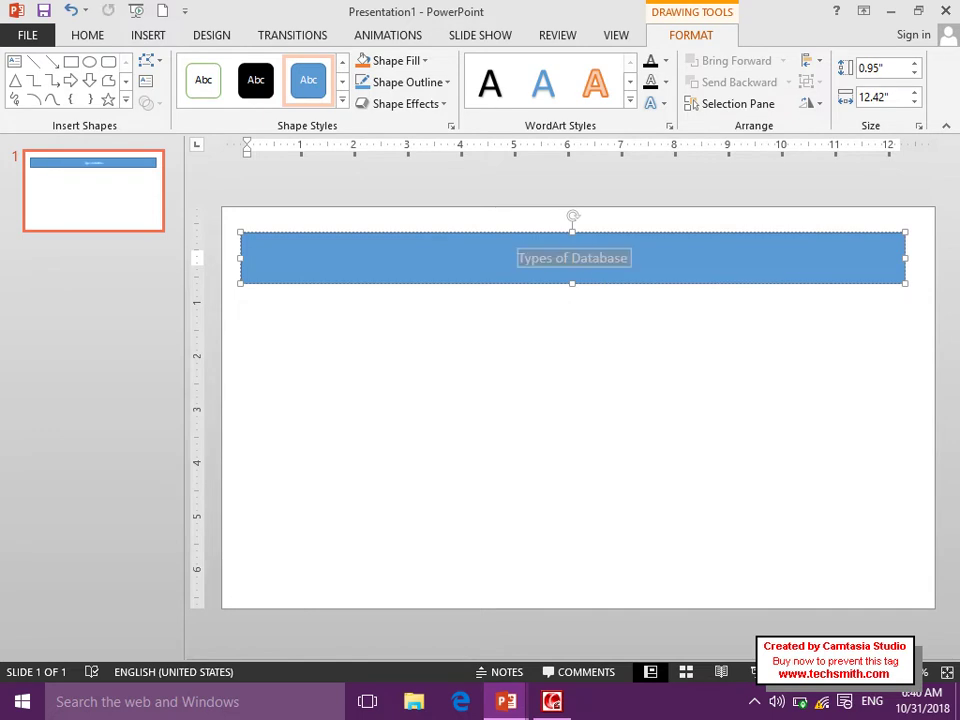
key("ctrl+shift+period")
key("ctrl+shift+period")
key("ctrl+shift+period")
key("ctrl+shift+period")
key("ctrl+l")
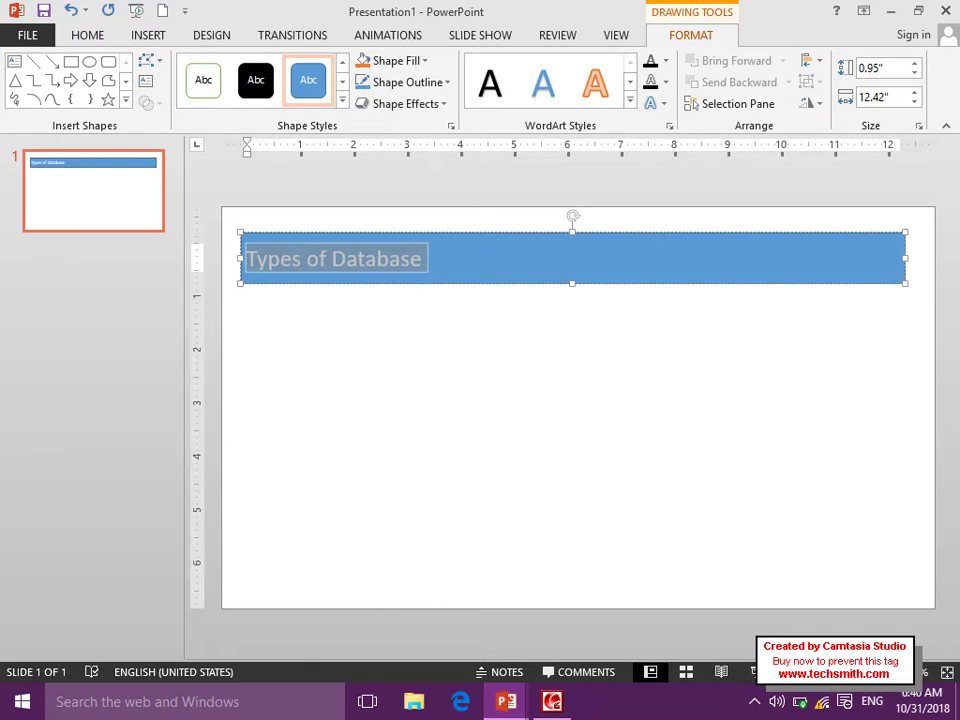
left_click(80, 38)
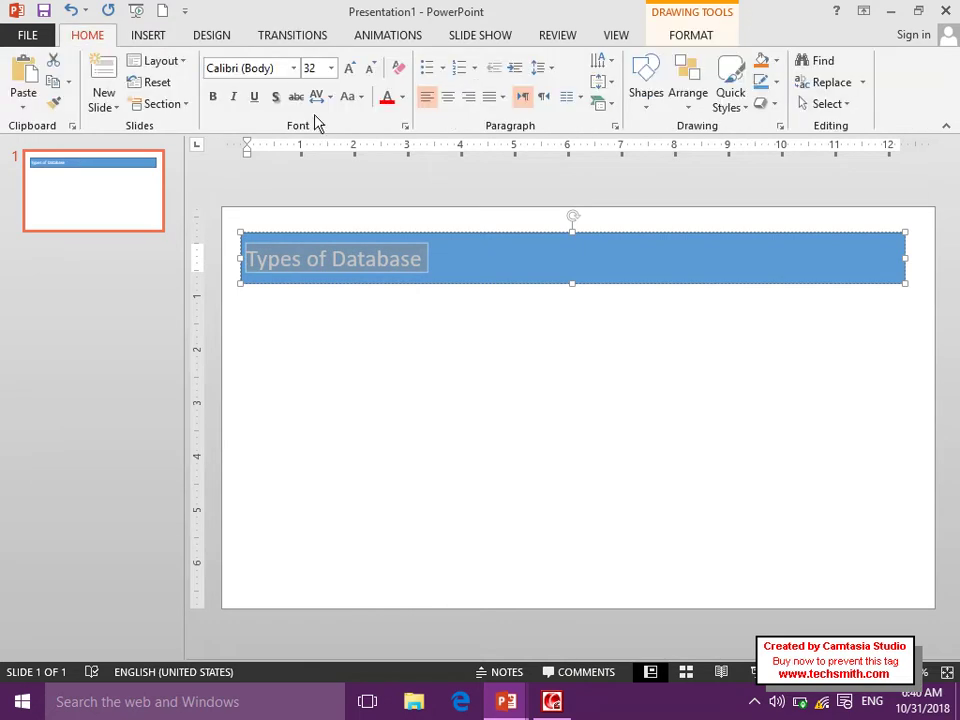
left_click(213, 97)
left_click(355, 67)
left_click(355, 67)
left_click(387, 362)
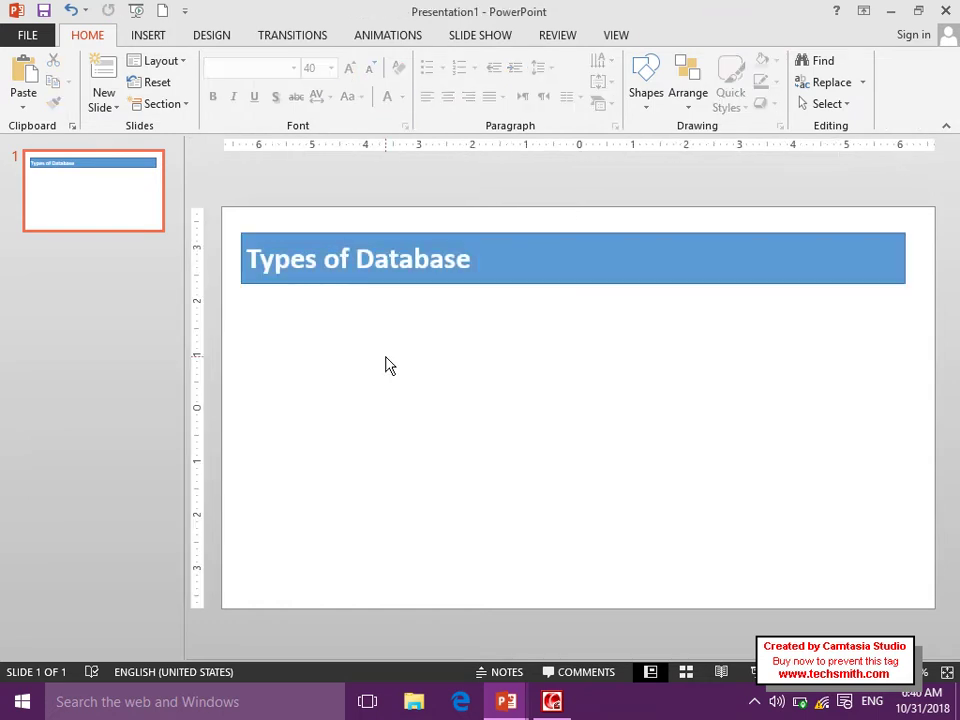
left_click(148, 40)
Draw a blue box under the title bar and copy it into four boxes stepping down-right.
left_click(293, 61)
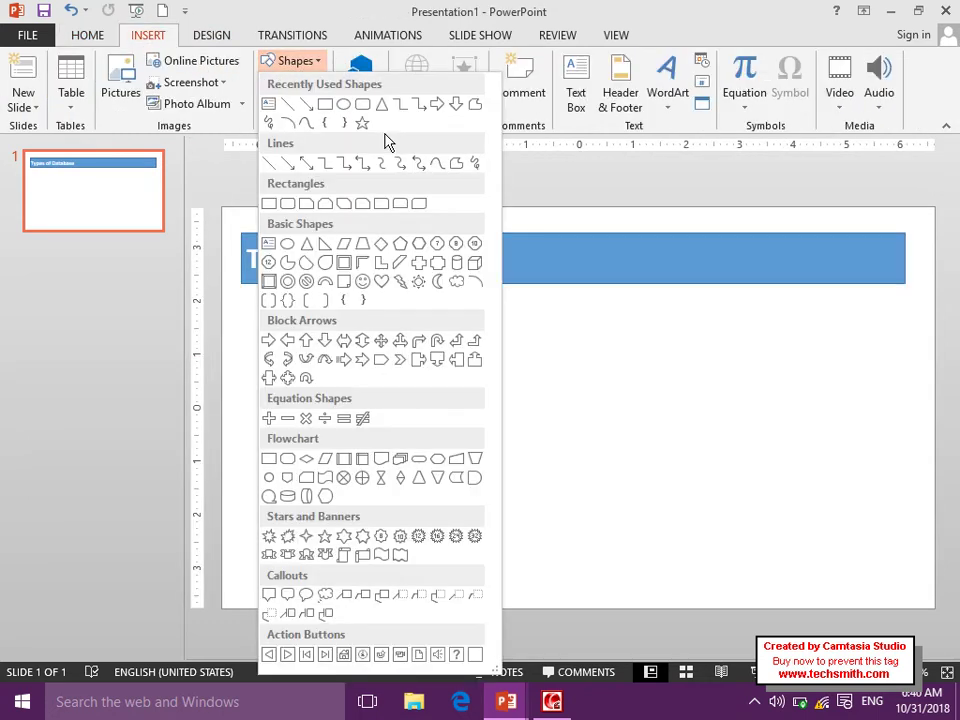
left_click(327, 105)
mouse_move(282, 314)
left_mouse_down()
mouse_move(420, 403)
mouse_move(465, 364)
mouse_move(530, 367)
left_mouse_up()
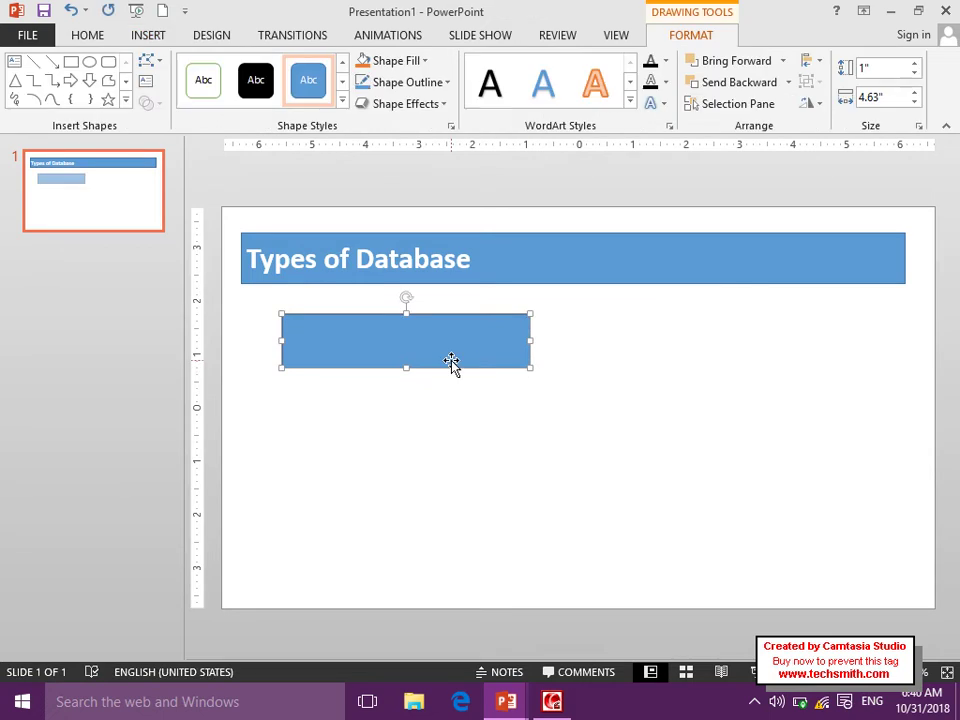
left_click_drag(414, 354, 704, 553)
left_click_drag(735, 577, 746, 577)
Type 'SQL Server' into the top staggered box.
left_click(371, 339)
right_click(371, 339)
left_click(456, 453)
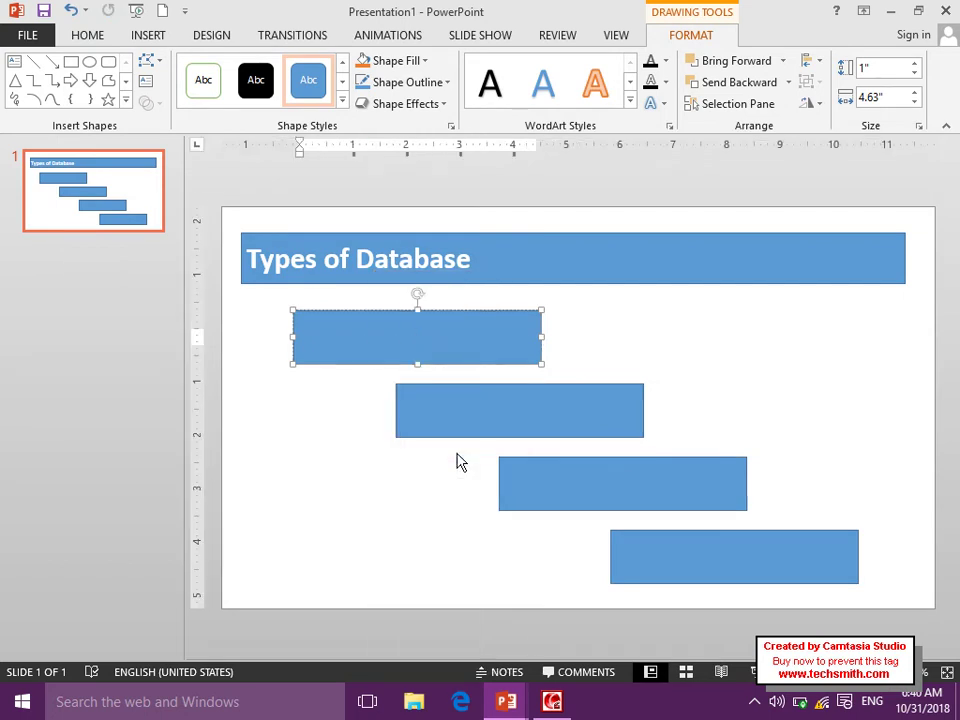
type("SQL ServerA")
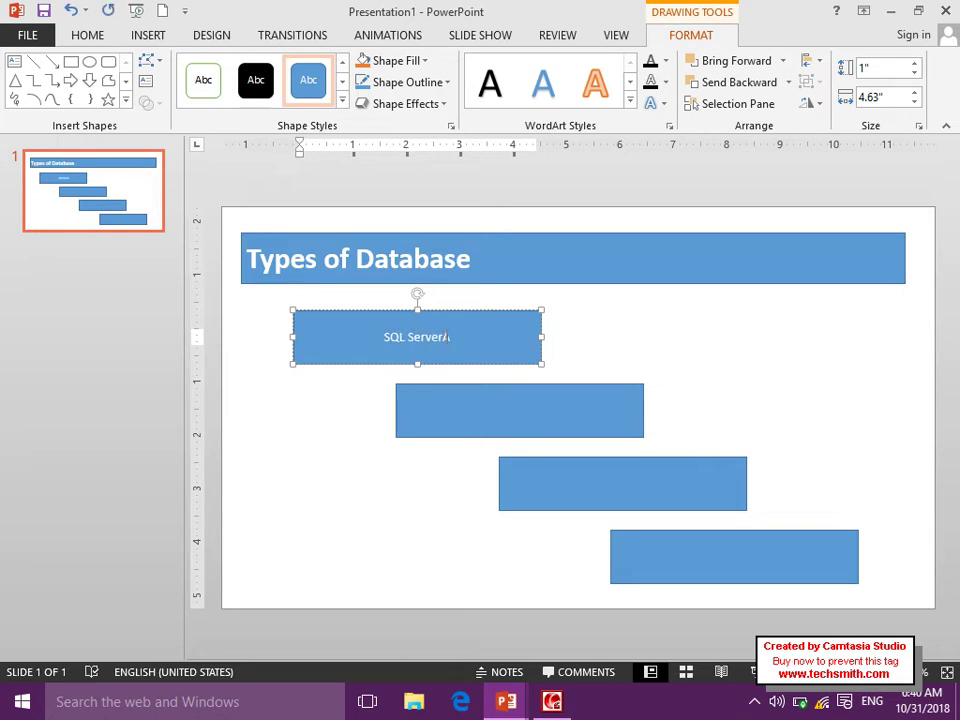
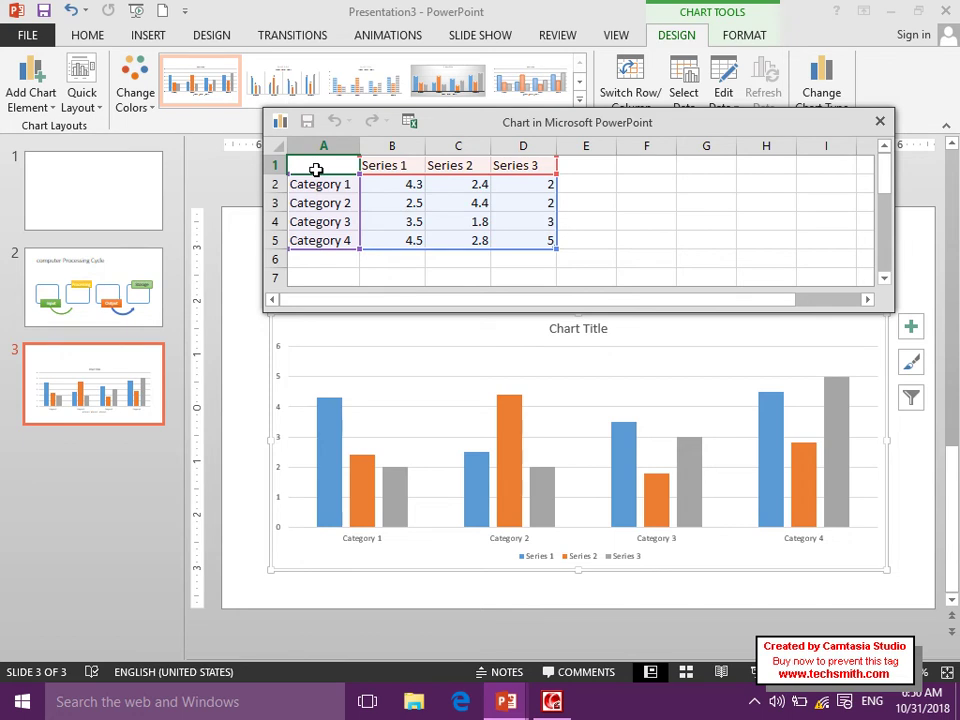
Head column A 'Item' and enter the years 2016, 2017, 2018 and 2019 beneath it.
type("It")
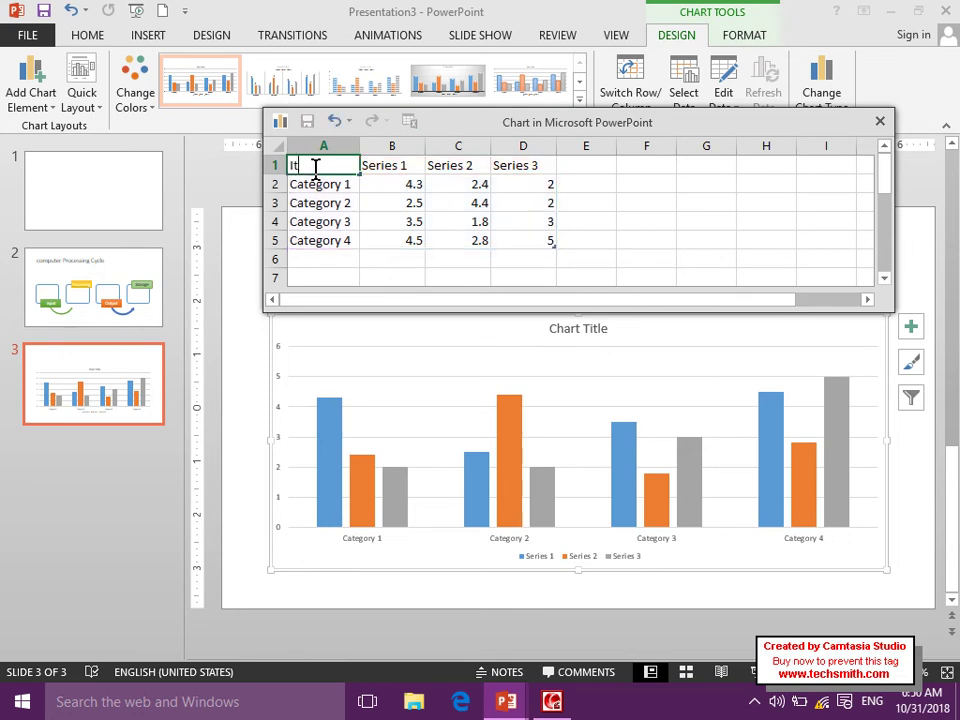
type("em")
key("Return")
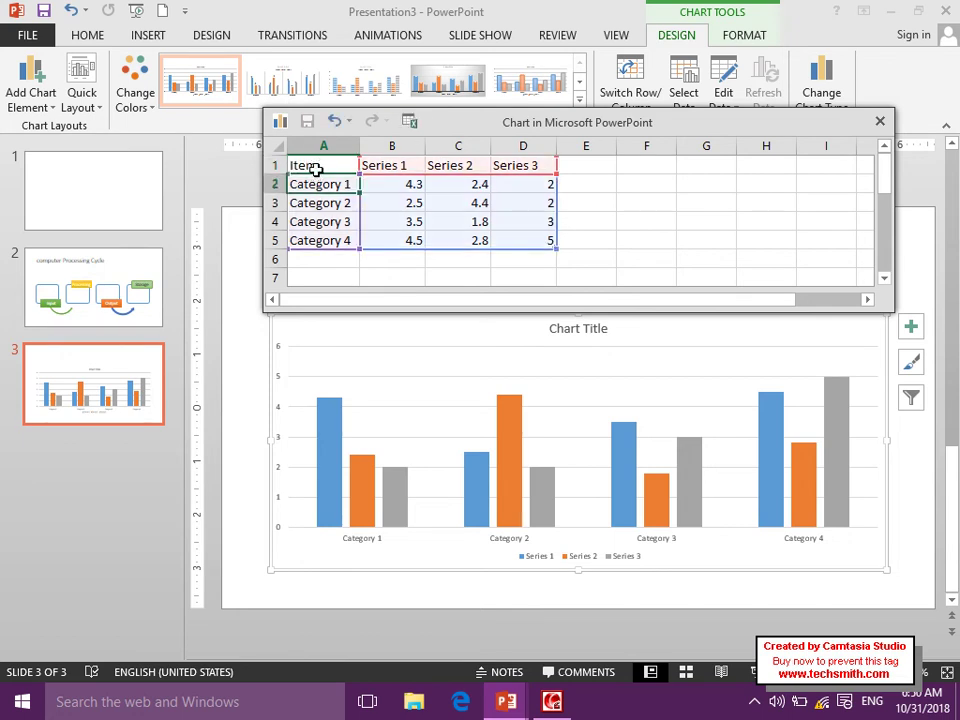
type("20")
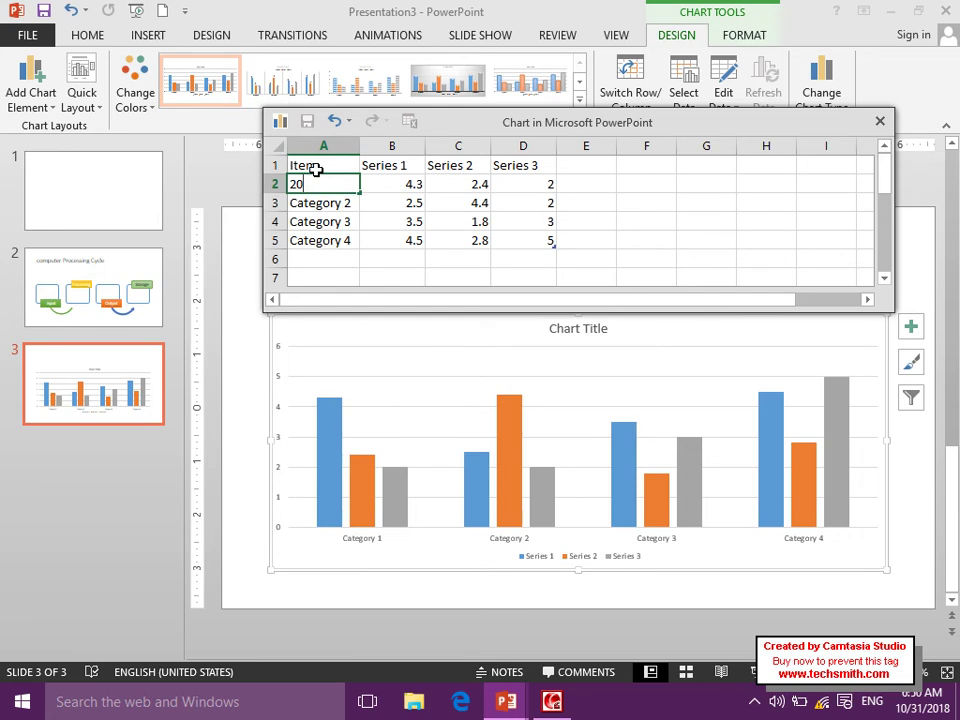
type("16")
key("Return")
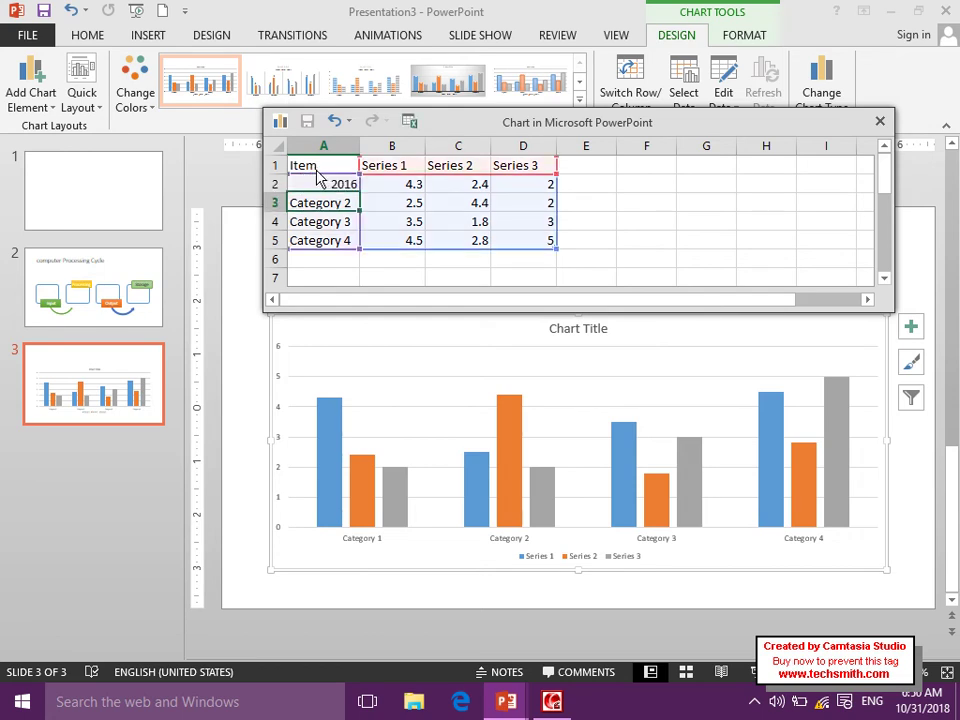
type("2017")
key("Return")
type("2018")
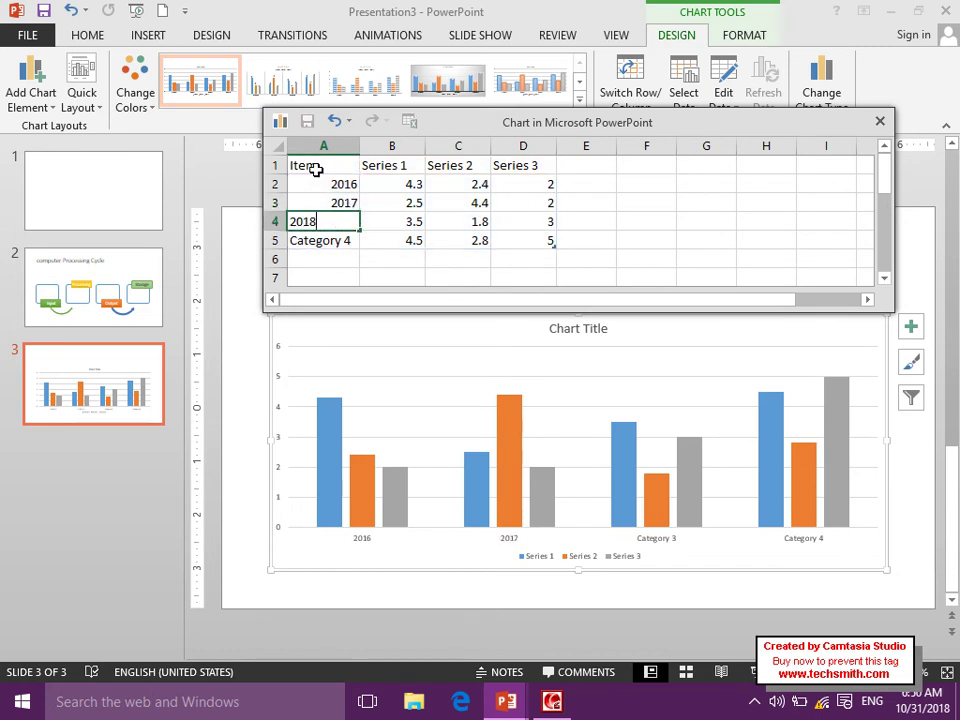
key("Return")
type("2019")
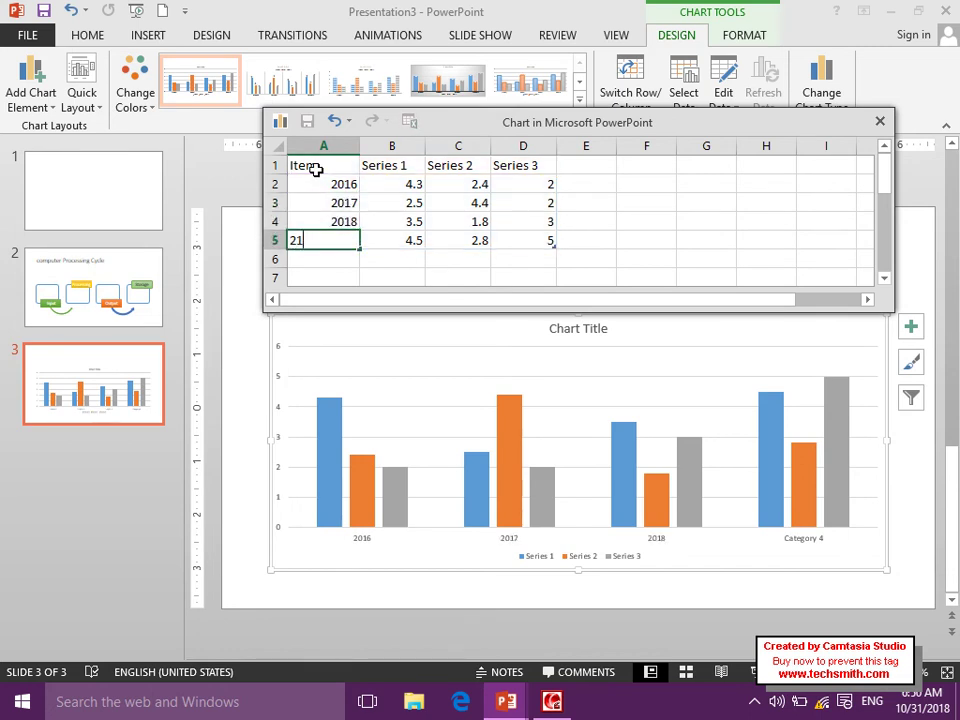
key("Tab")
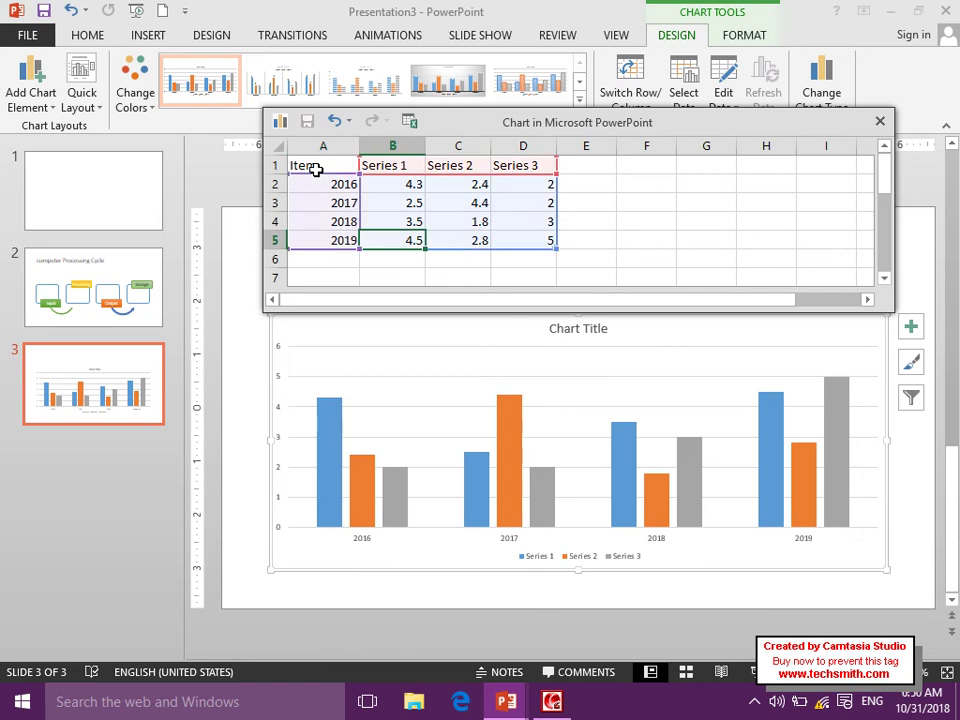
Rename the first three series headings to Computer, Flash and HDD.
left_click(370, 165)
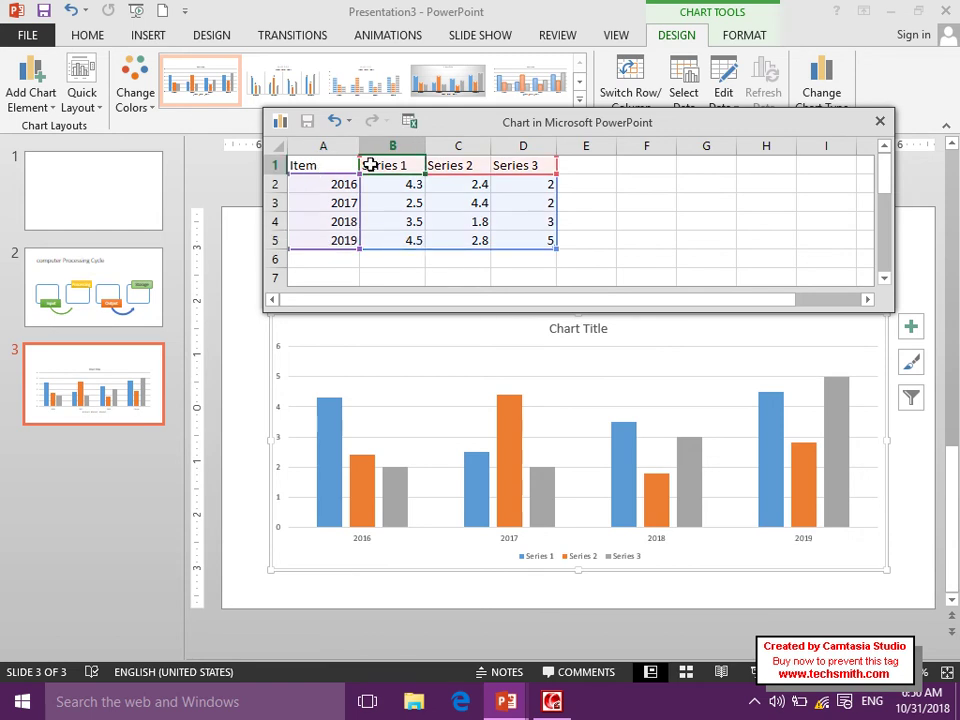
key("BackSpace")
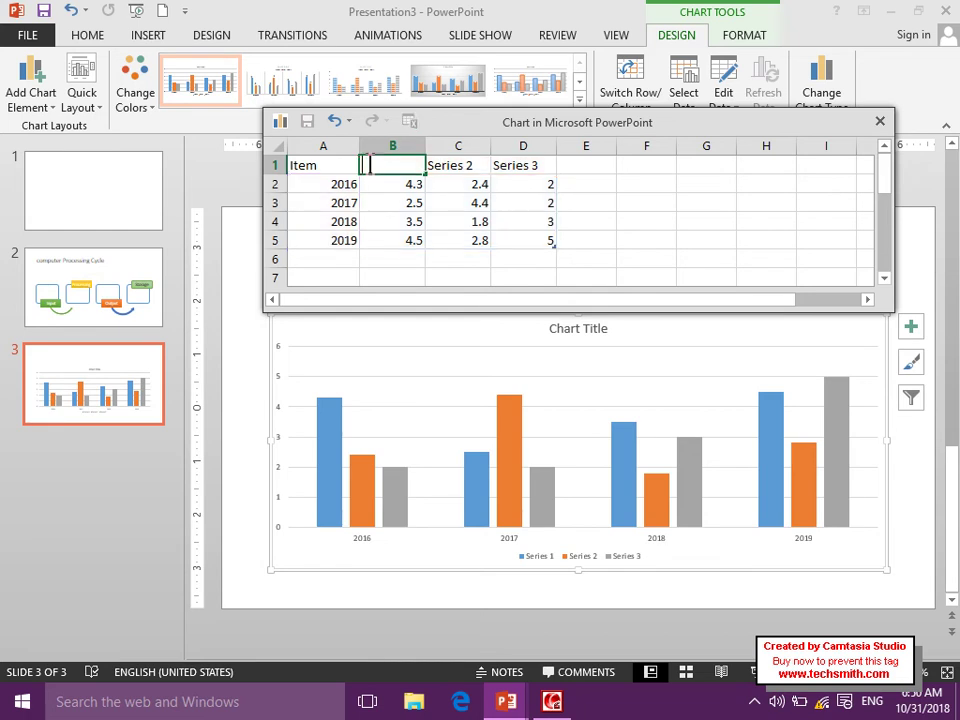
type("Computer")
key("Tab")
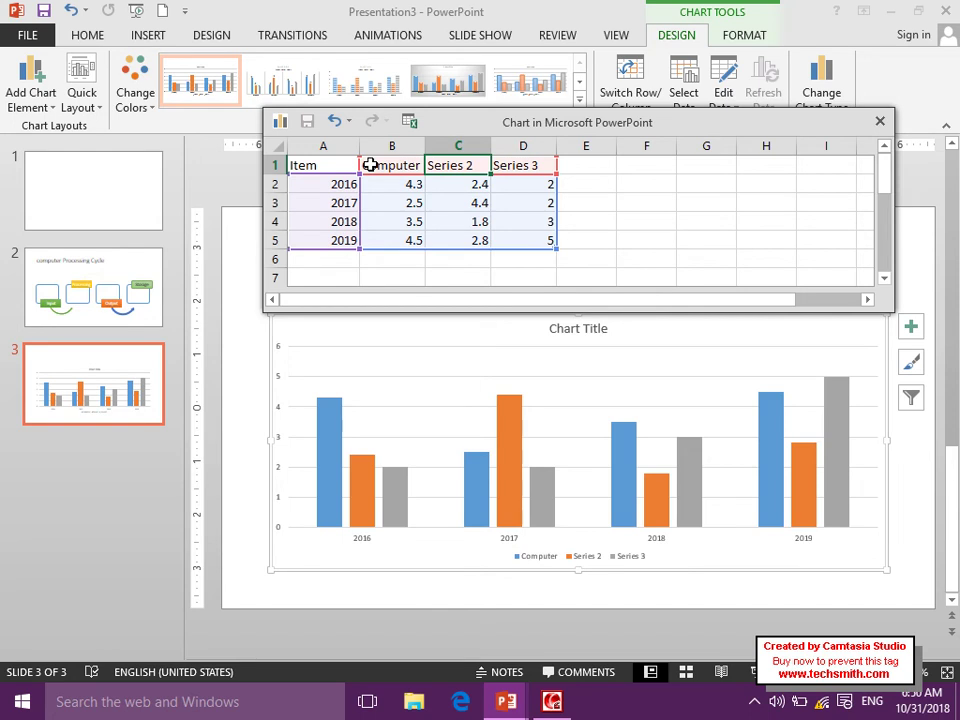
type("Flash")
key("Tab")
type("HDD")
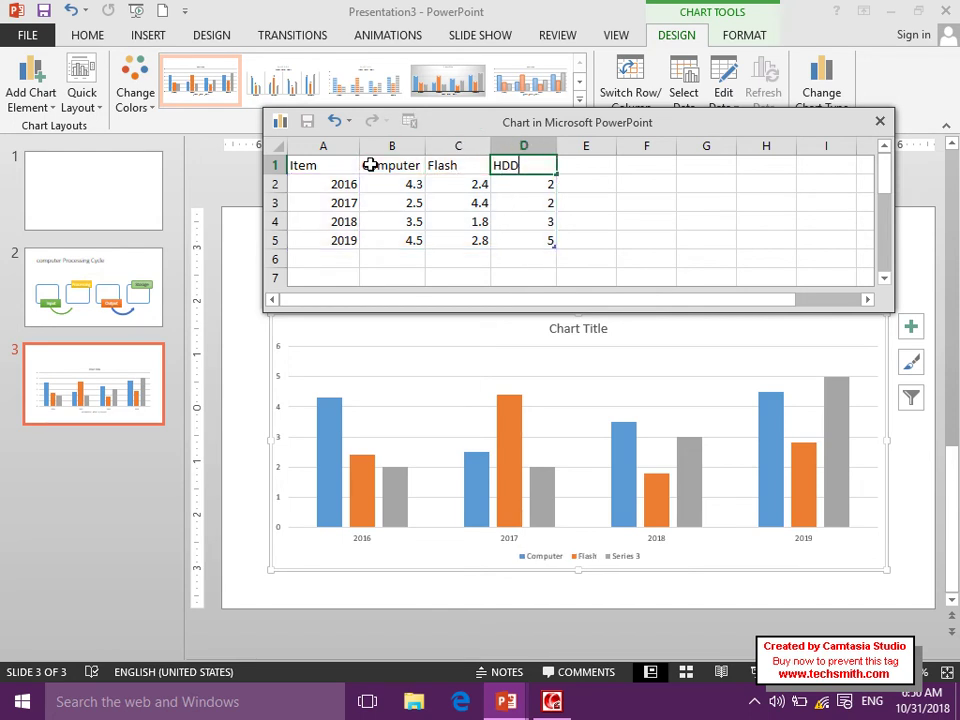
key("Return")
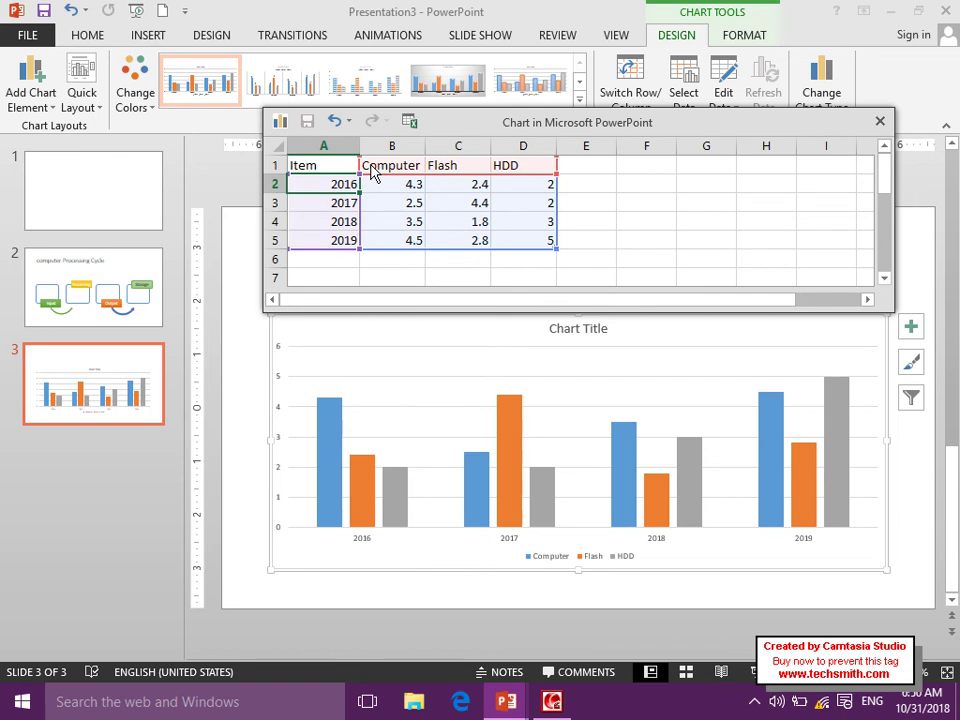
Add two more series headings, mouse and Keyboard, in E1 and F1.
left_click(586, 172)
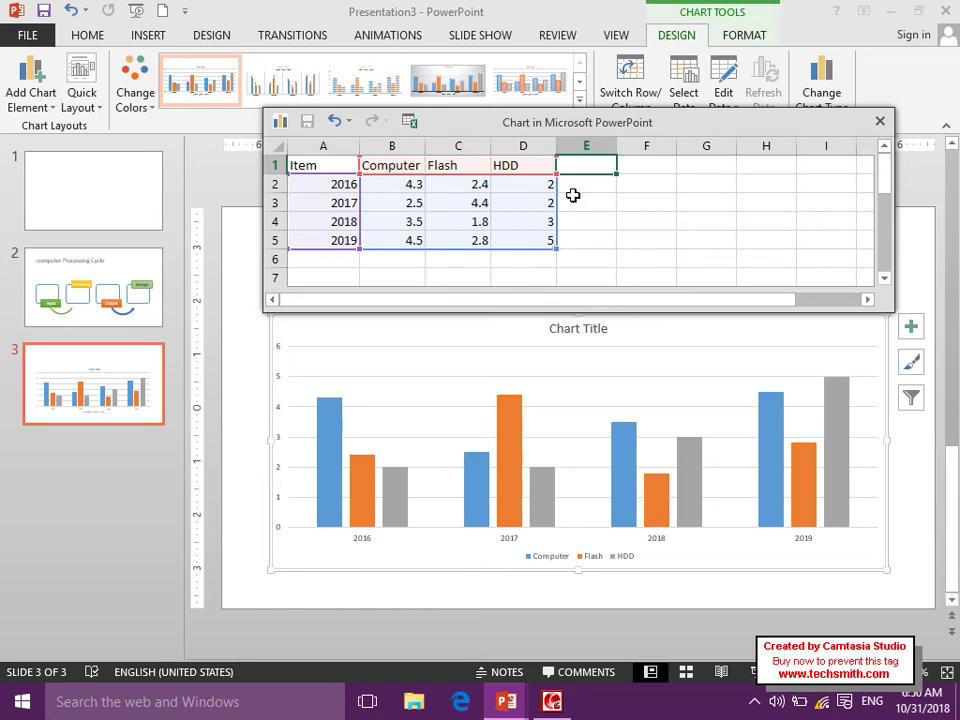
left_click_drag(397, 188, 538, 231)
left_click(581, 165)
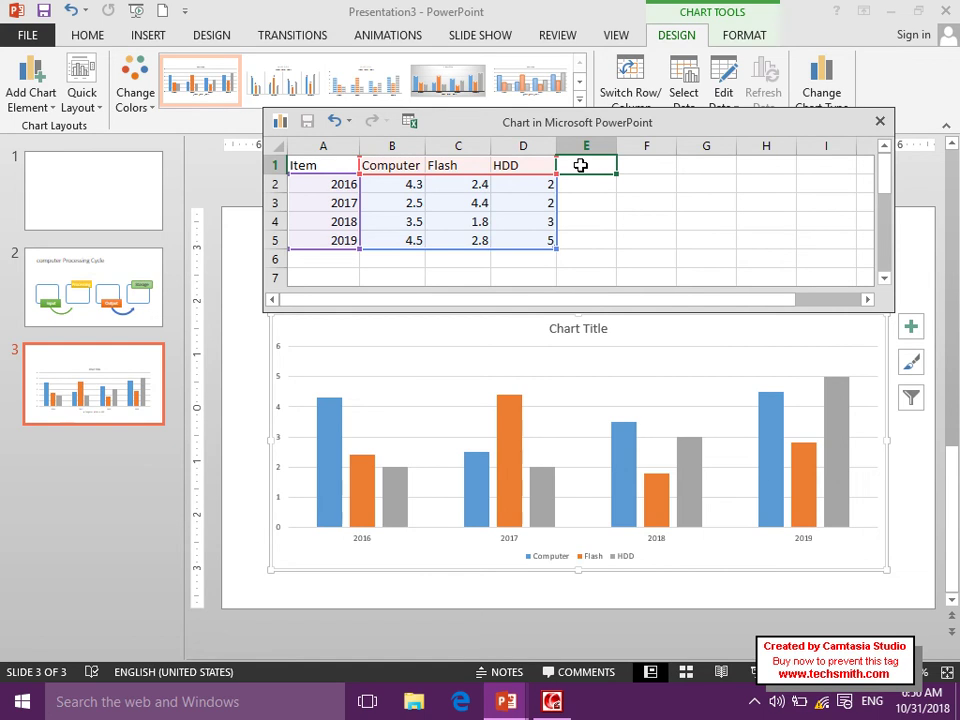
type("mouse")
key("Tab")
type("Keyboard")
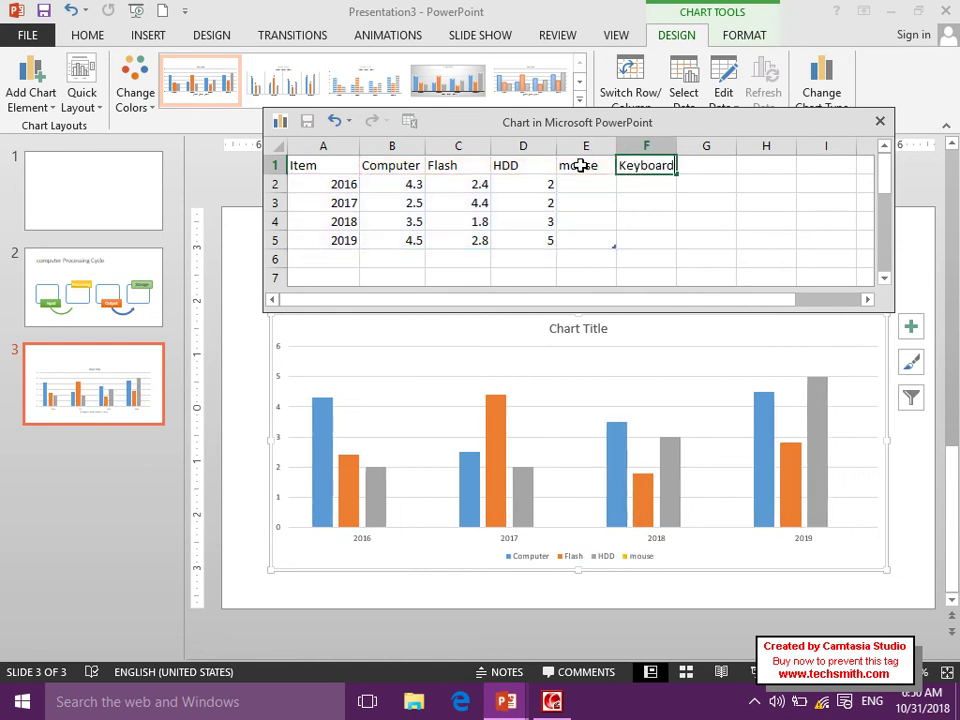
key("Tab")
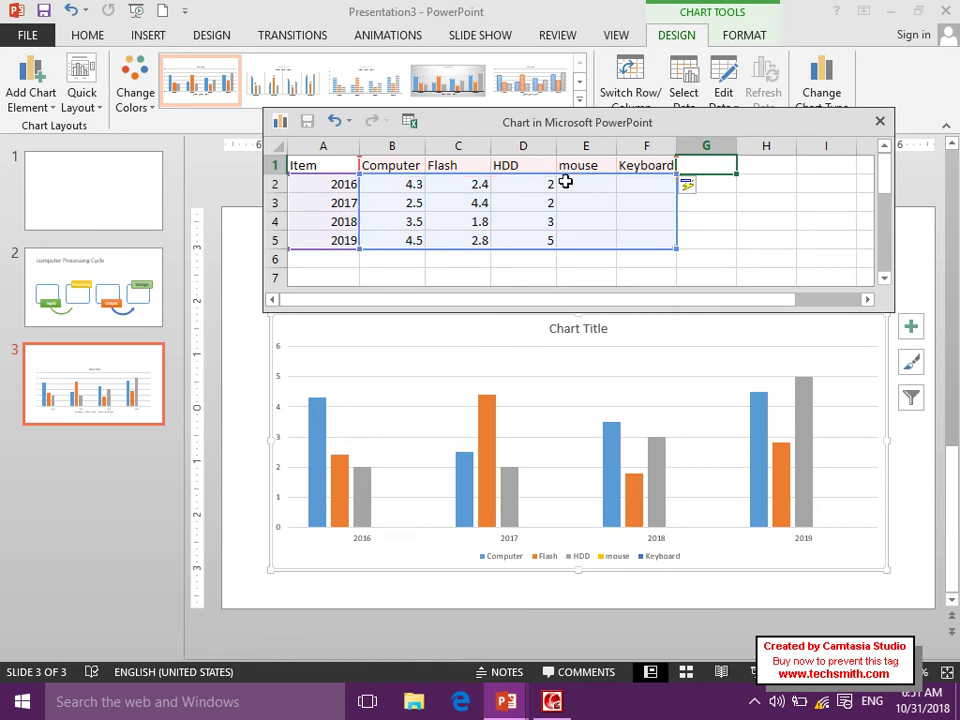
Enter the 2016 values: 20000, 30000, 12000, 4000 and 12000.
left_click(448, 186)
left_click(411, 183)
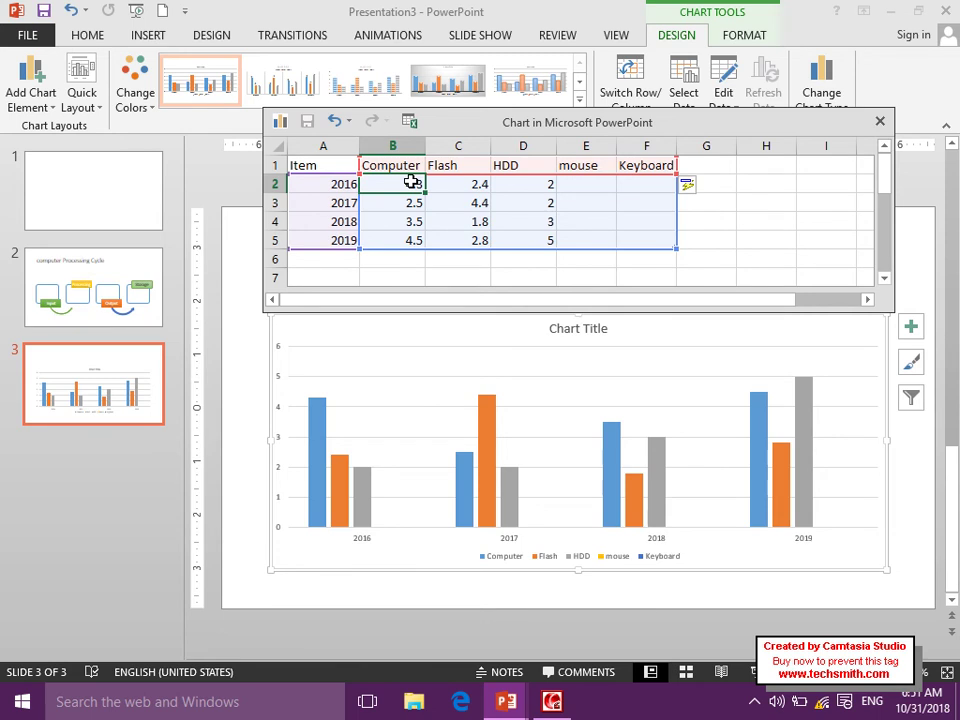
type("20000")
key("Tab")
type("30000")
key("Tab")
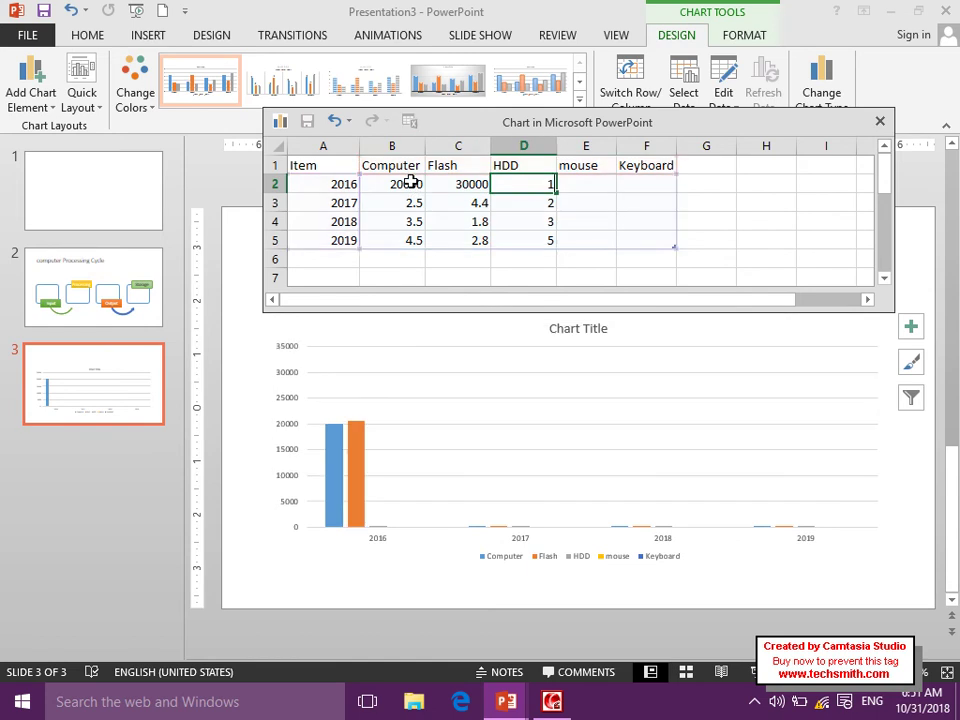
type("12000")
key("Tab")
type("4000")
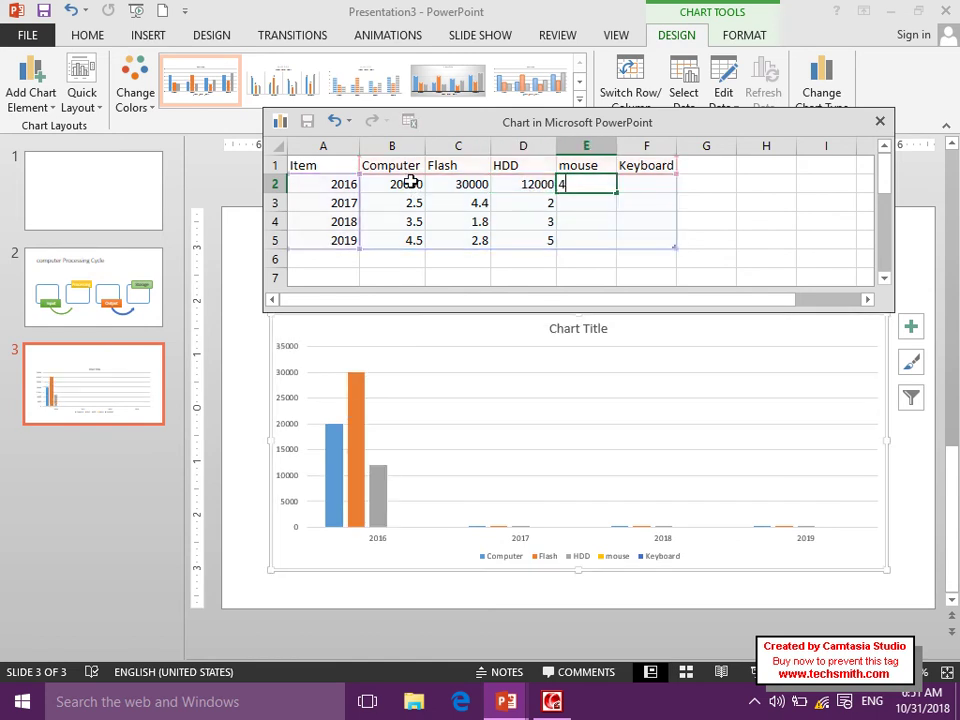
key("Tab")
type("12000")
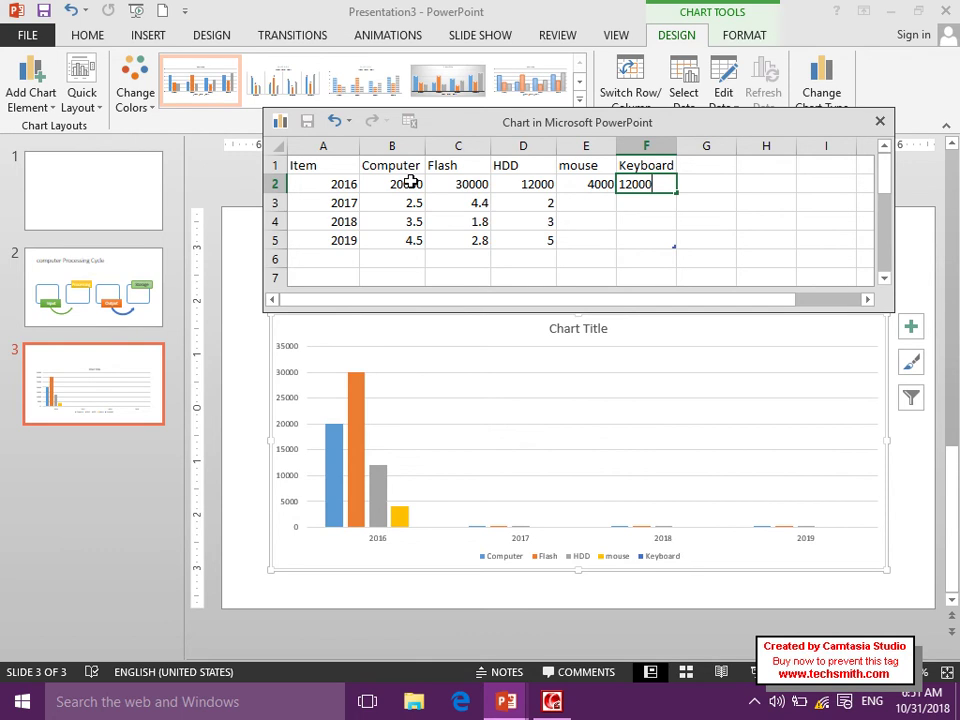
key("Return")
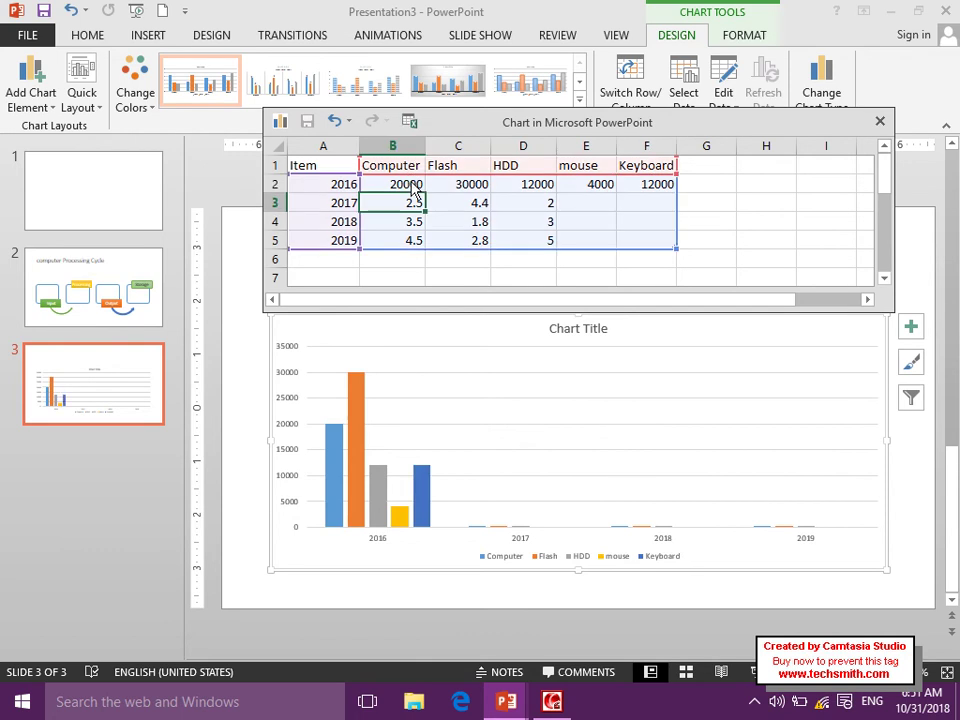
Enter the 2017 values: 4000, 14000, 34000, 12000 and 43000, correcting the mistyped Flash value.
type("4000")
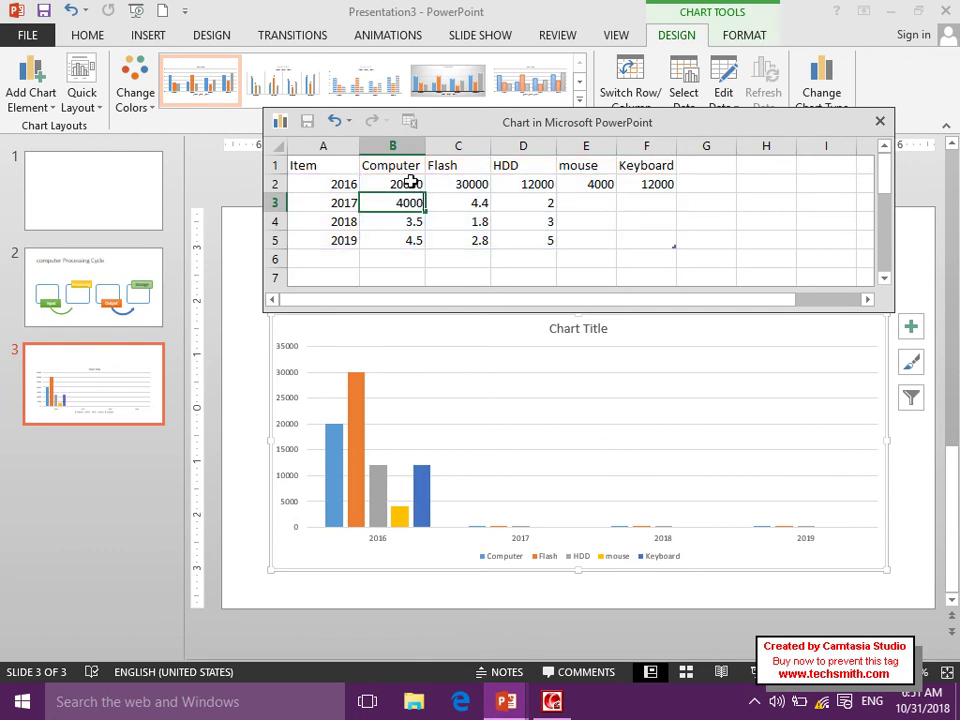
key("Tab")
type("120000")
key("Tab")
type("34000")
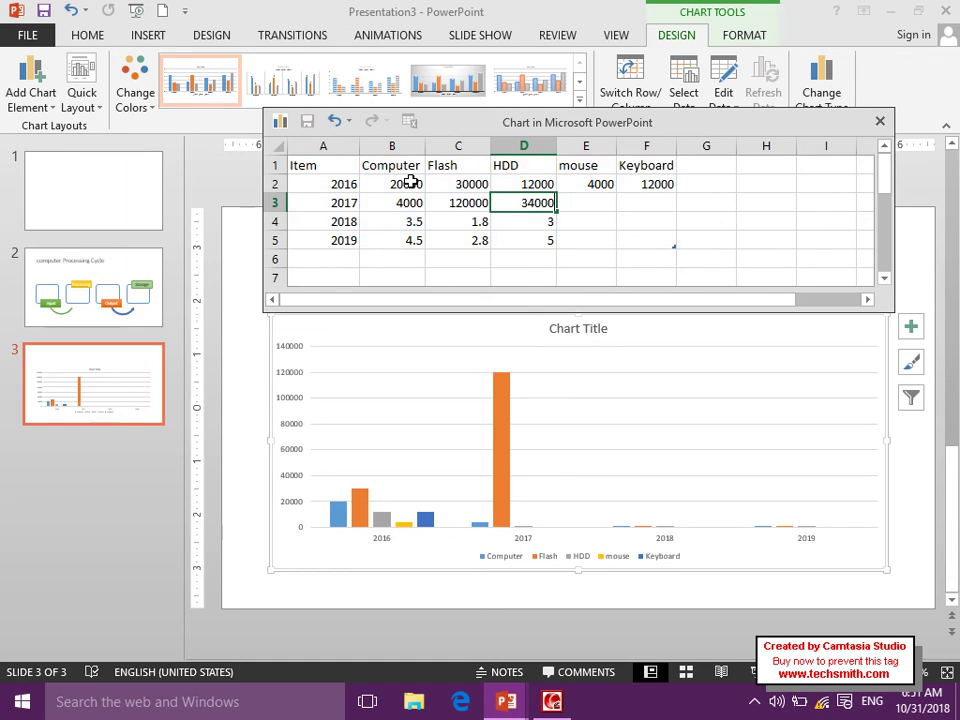
key("Tab")
type("12000")
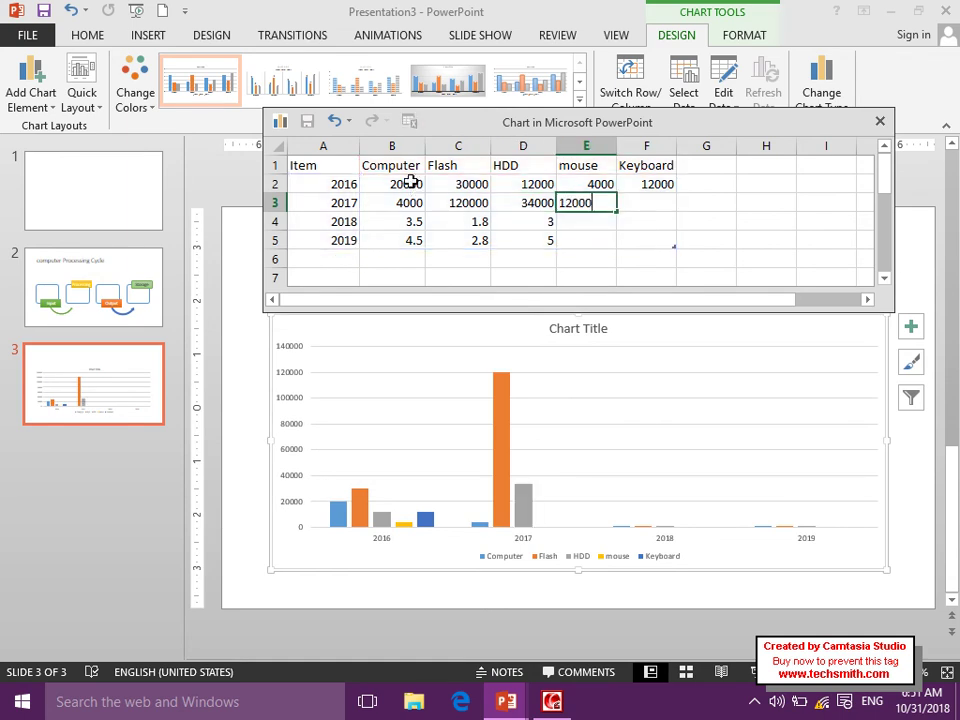
key("Tab")
type("43000")
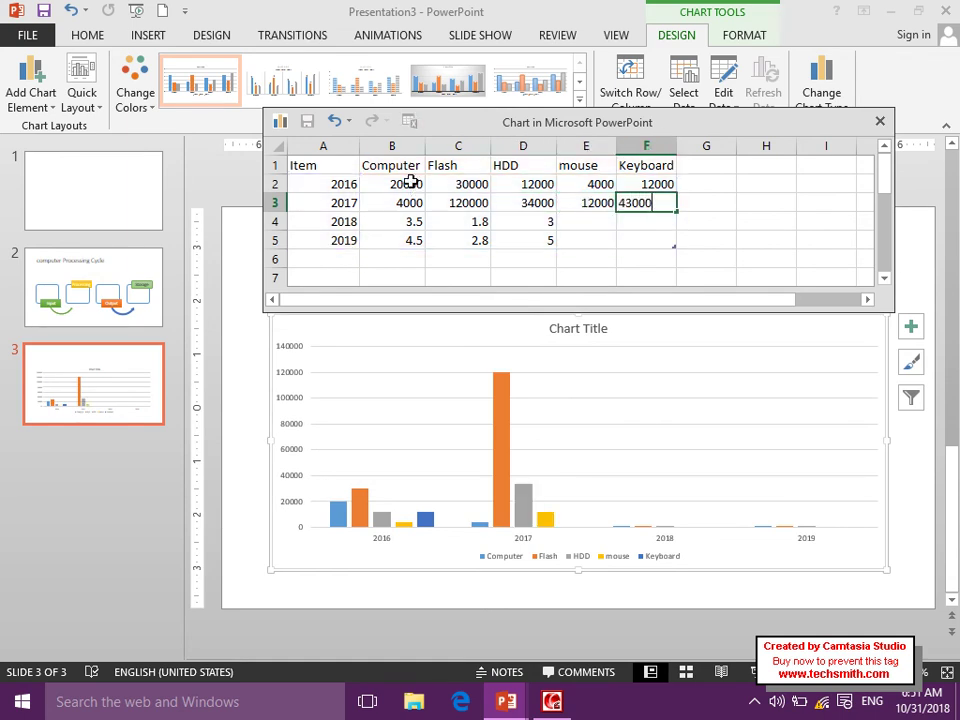
key("Return")
type("14000")
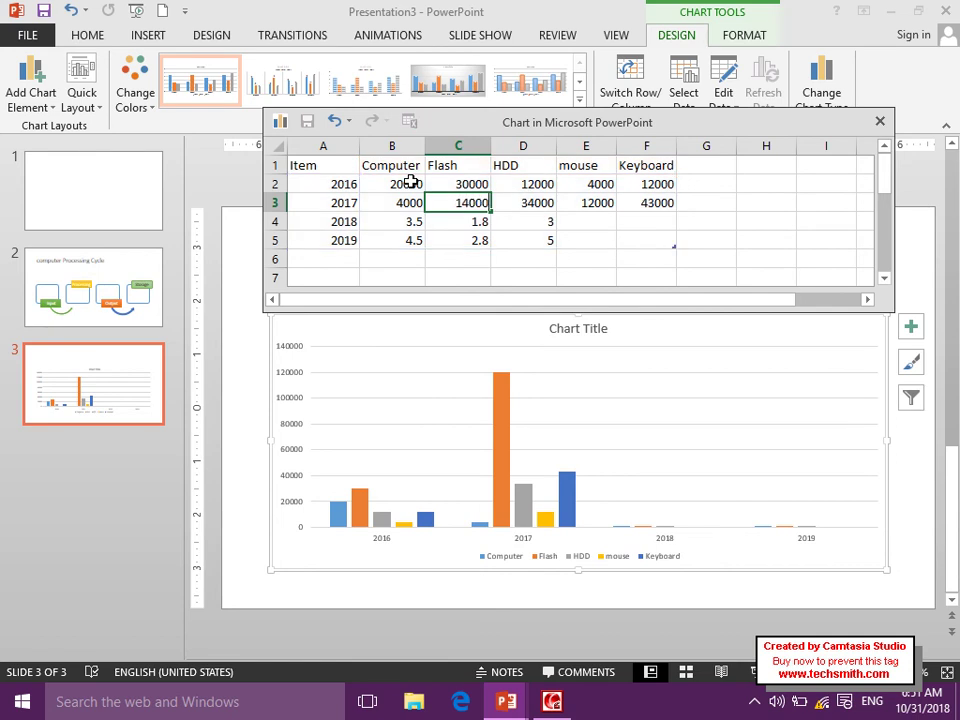
key("Return")
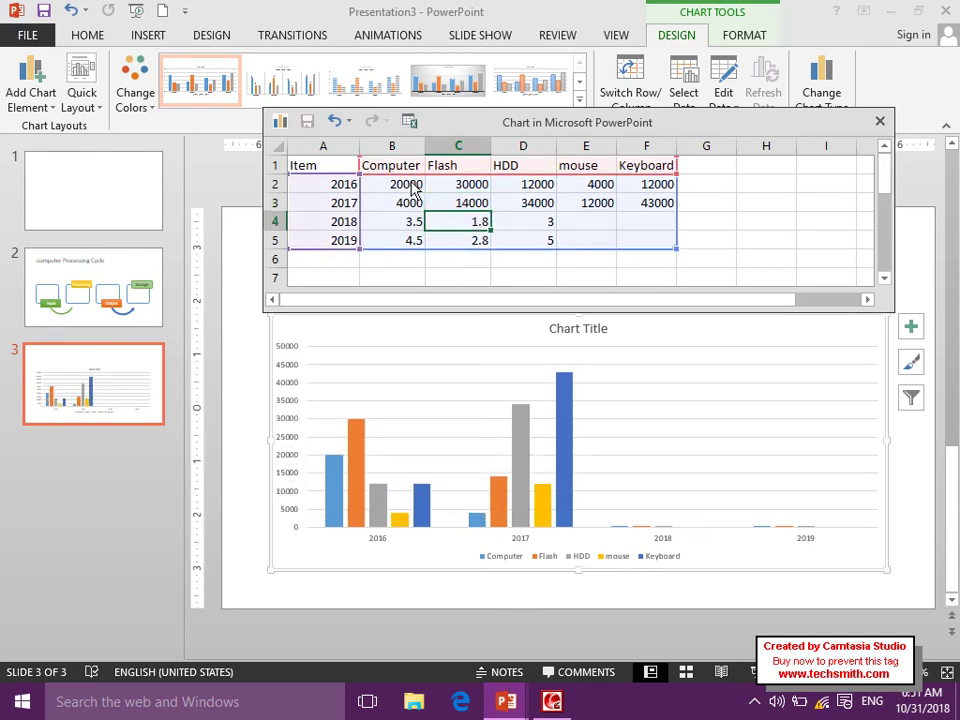
Enter the 2018 values: 12000, 4000, 10000, 4000 and 50000, correcting the HDD value.
key("Left")
type("12000")
key("Tab")
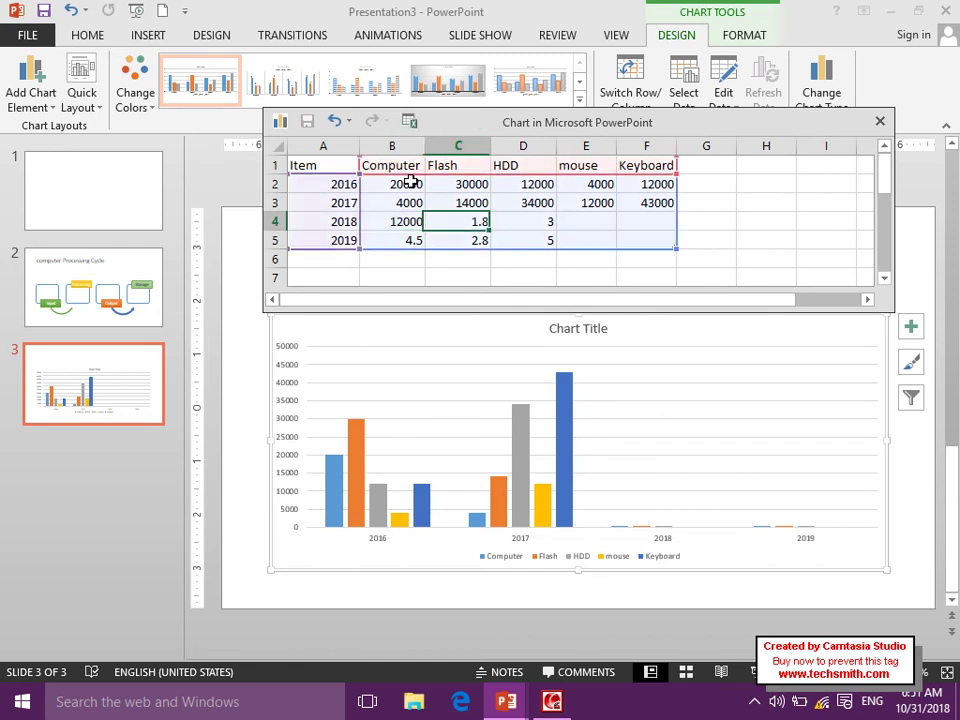
type("4000")
key("Tab")
type("54000")
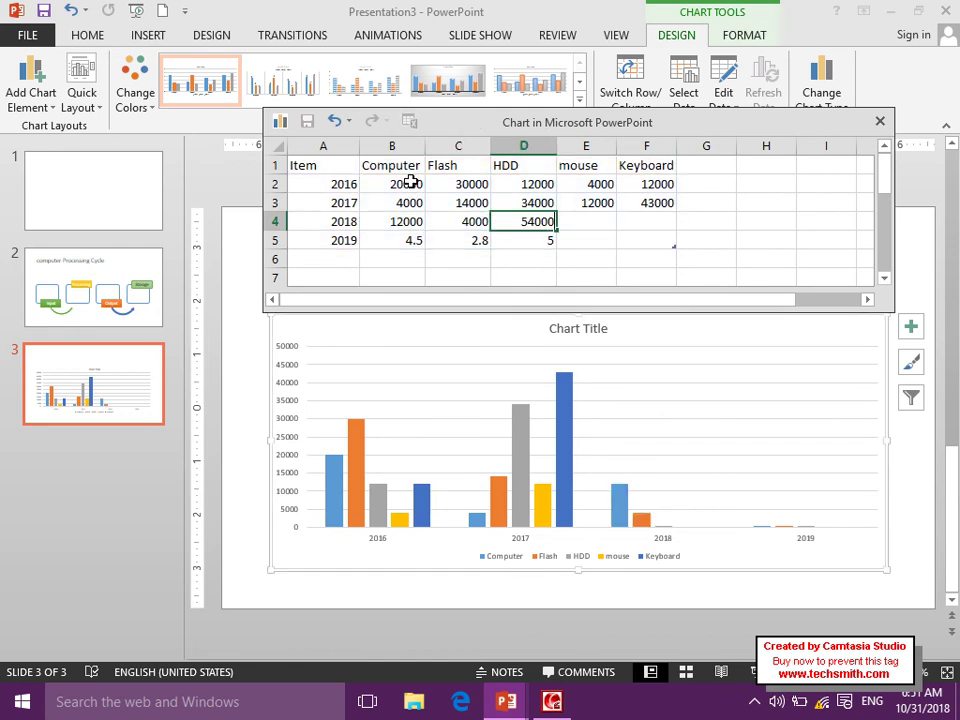
key("Tab")
type("1000")
key("Left")
type("10000")
key("Tab")
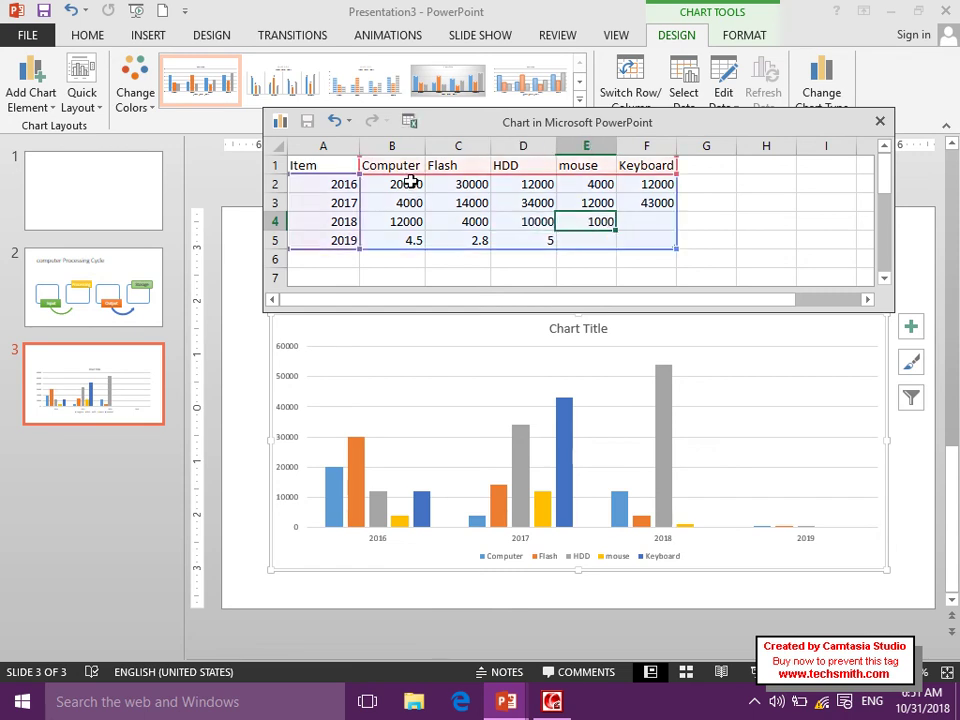
type("4000")
key("Tab")
type("50000")
key("Return")
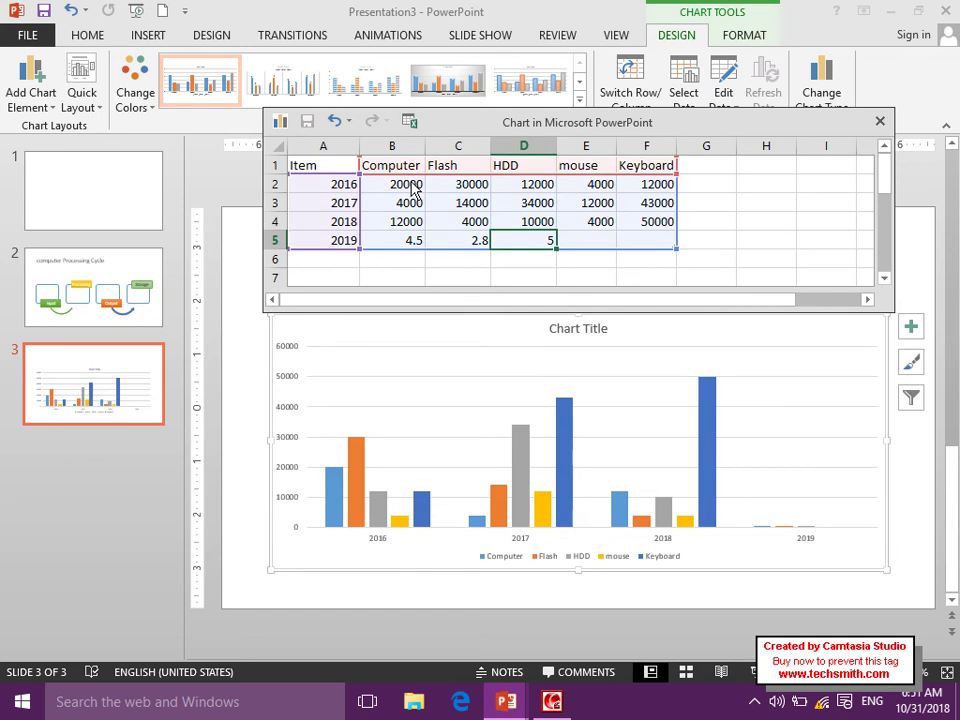
Enter the 2019 values: 12000, 40000, 40000, 20000 and 10000.
key("Left")
key("Left")
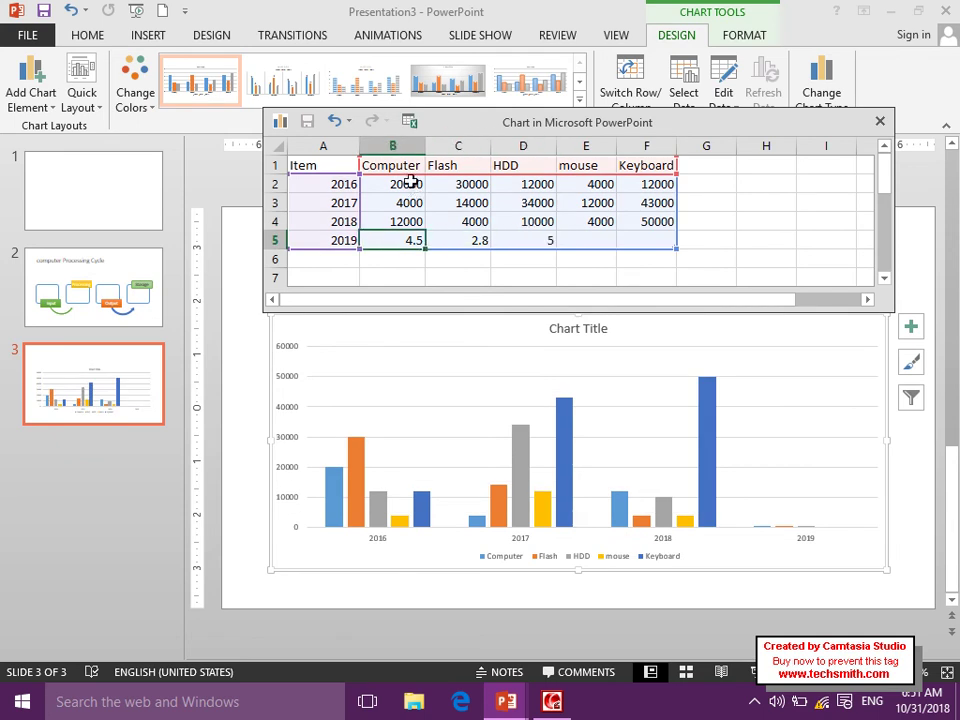
type("12000")
key("Tab")
type("40000")
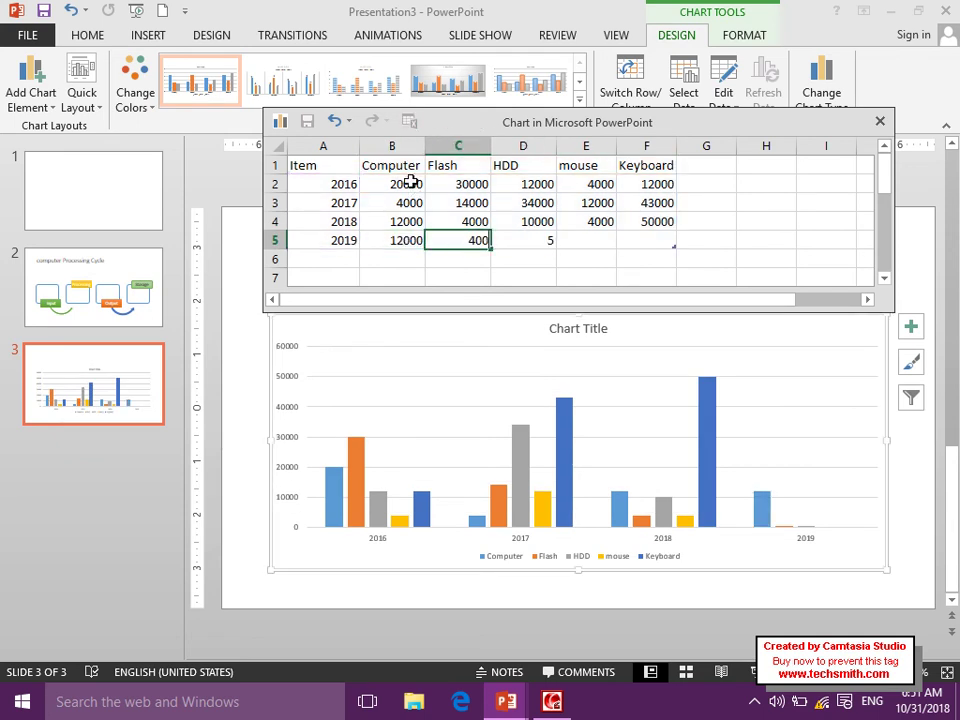
key("Tab")
type("40000")
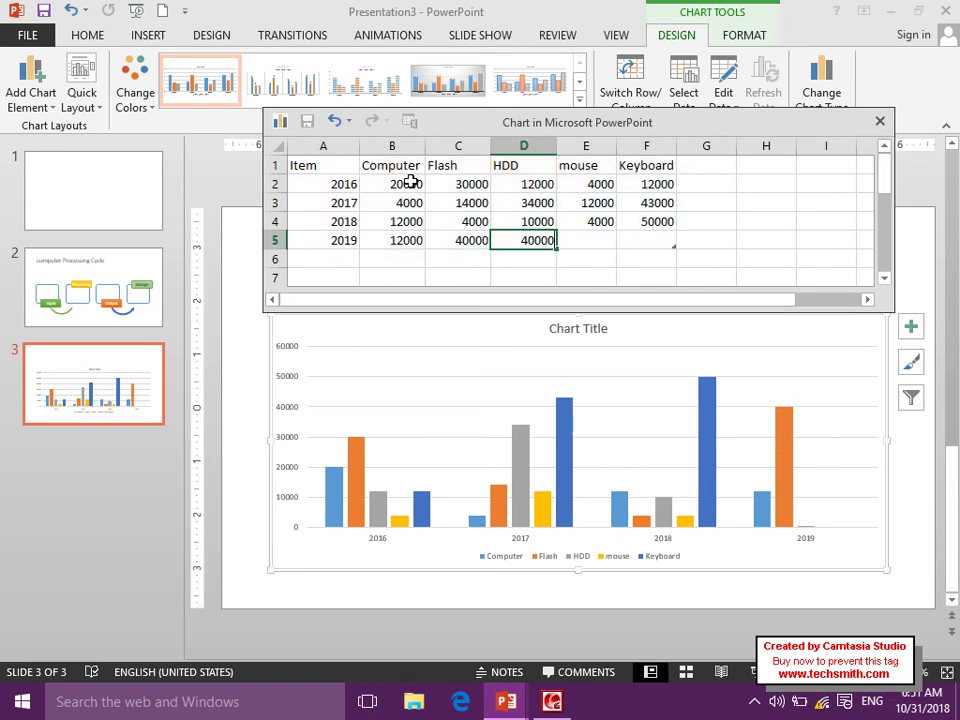
key("Tab")
type("20000")
key("Tab")
type("10000")
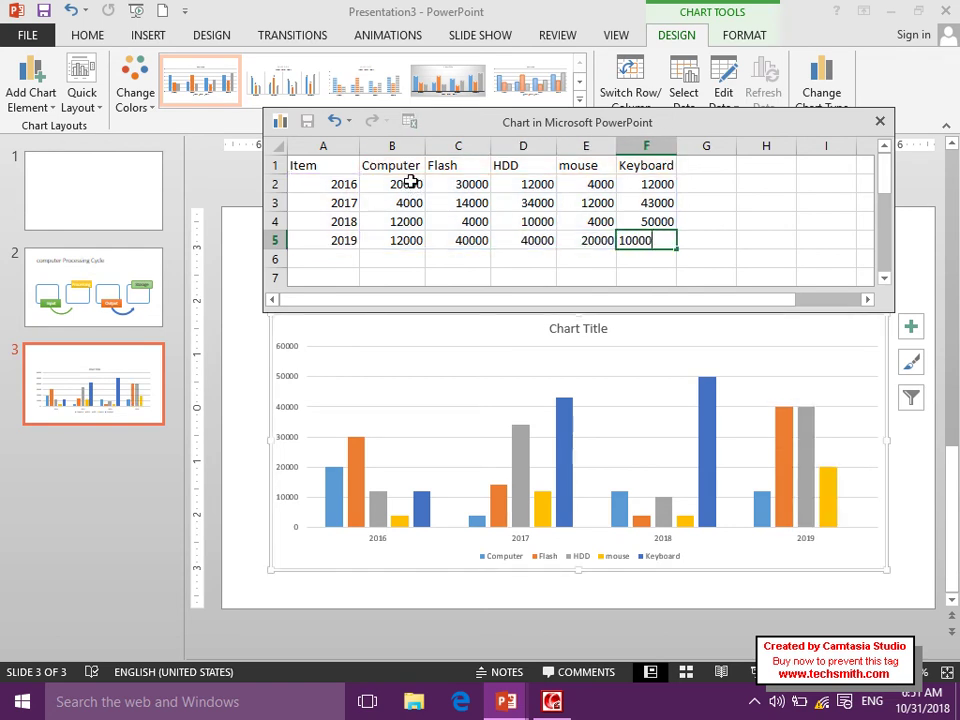
key("Return")
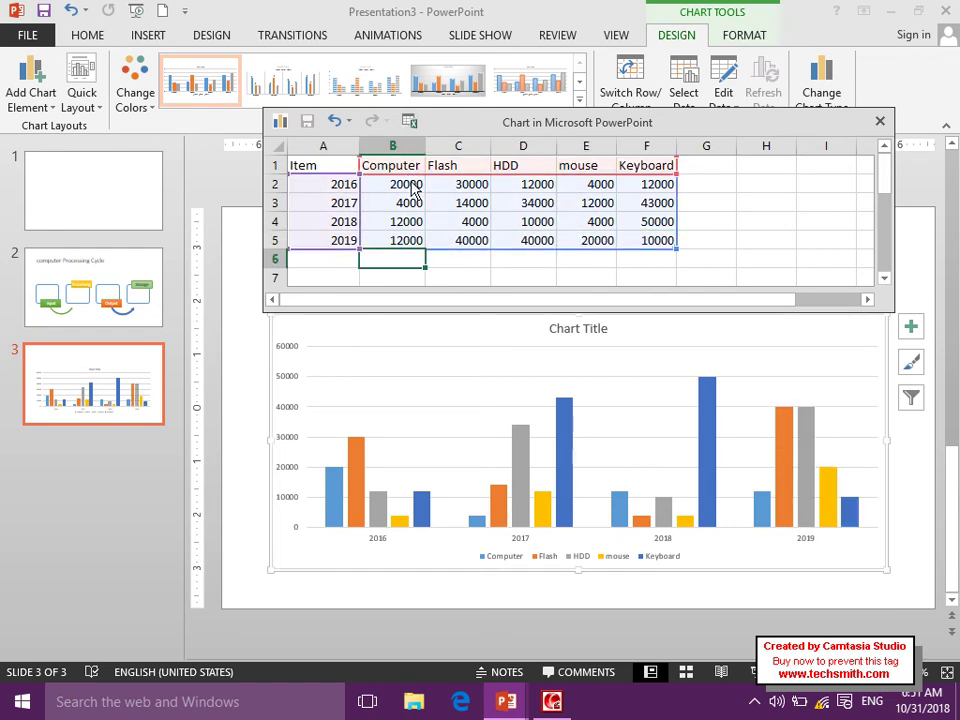
Title the chart '2016 Up to 2019 year sale graph'.
left_click(880, 121)
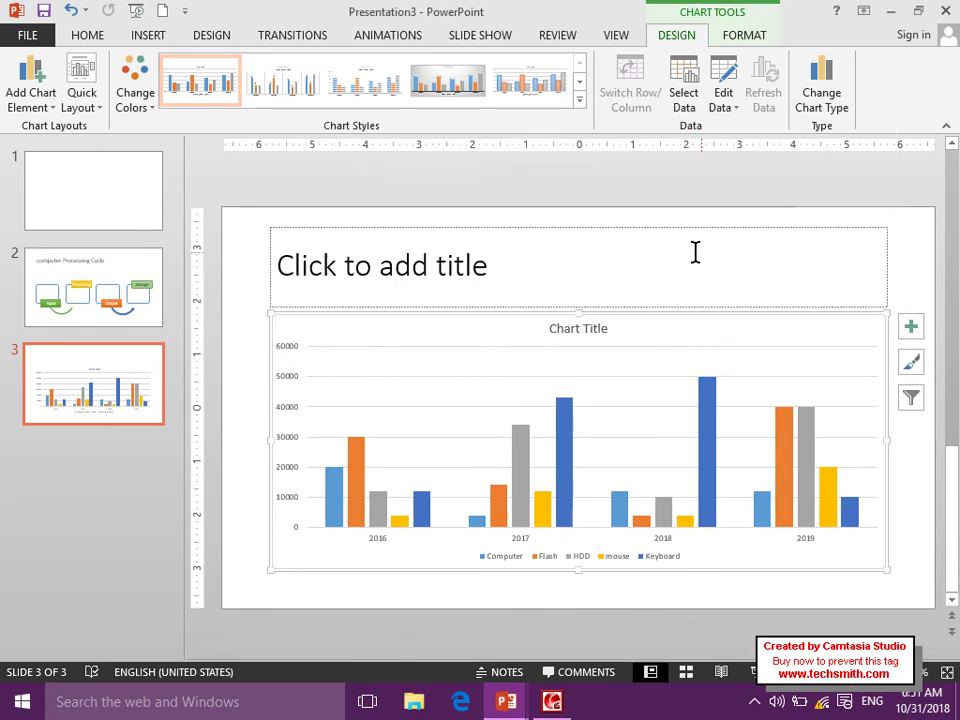
left_click(576, 328)
left_click_drag(606, 329, 538, 328)
type("2016")
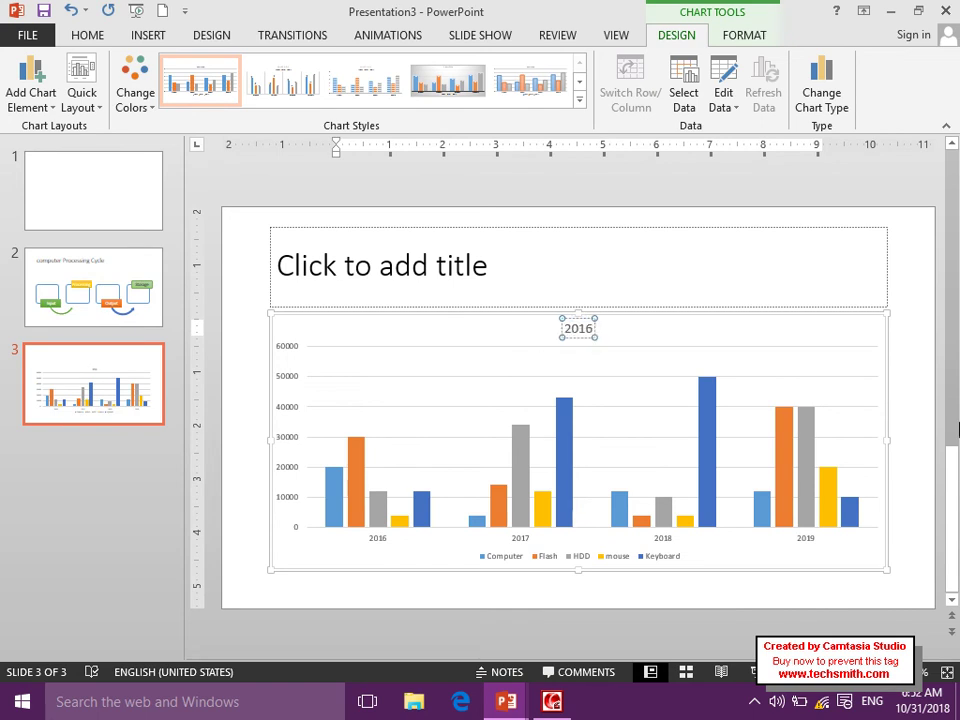
type(" Up to 201")
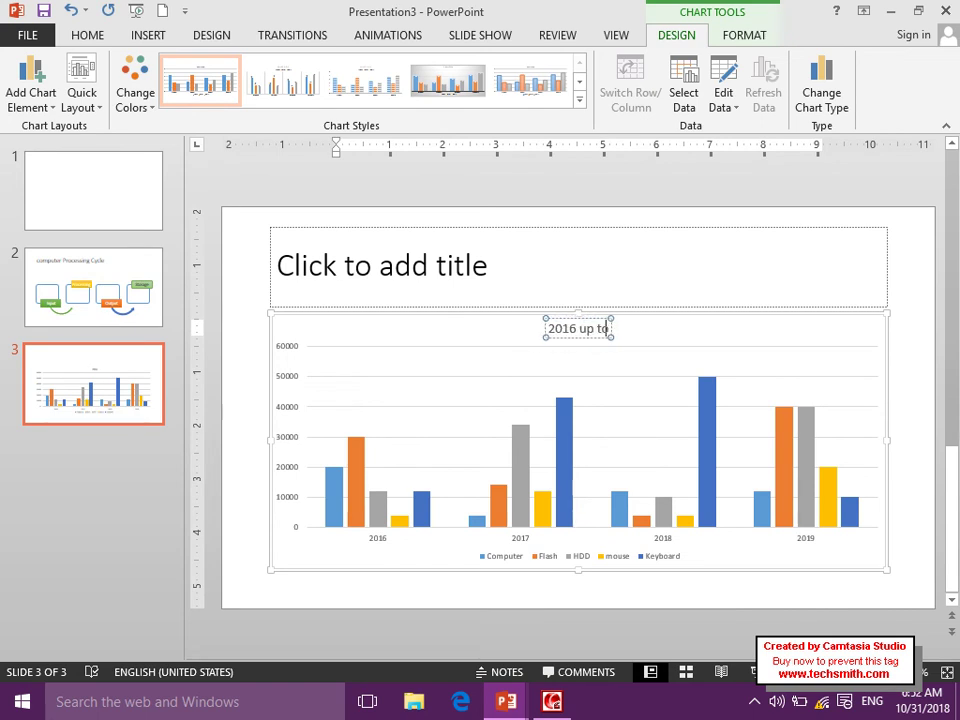
type("9")
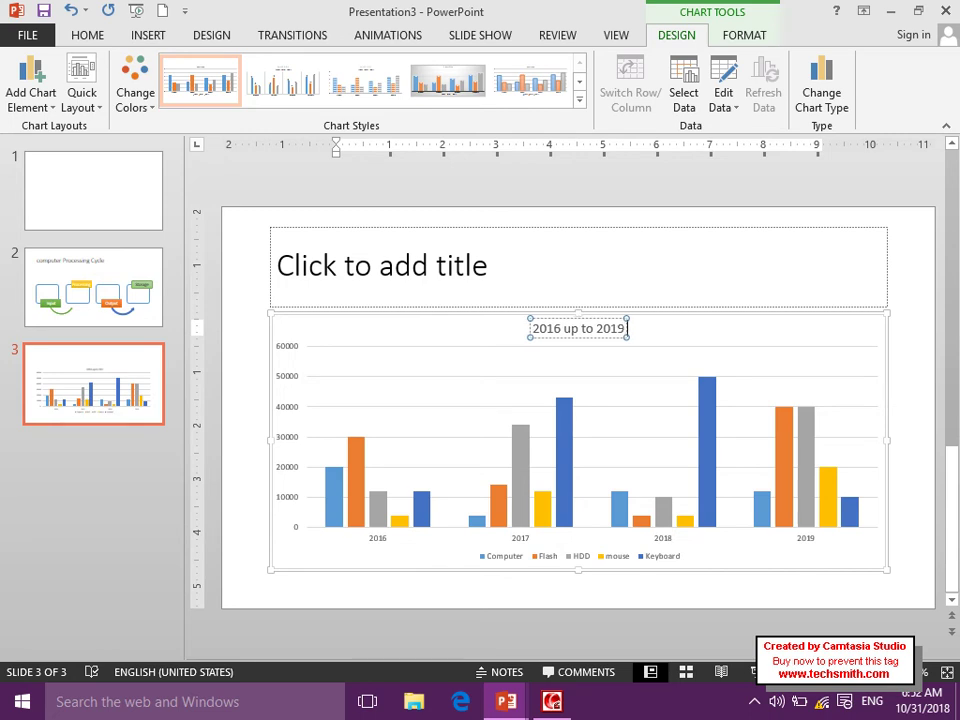
type(" year")
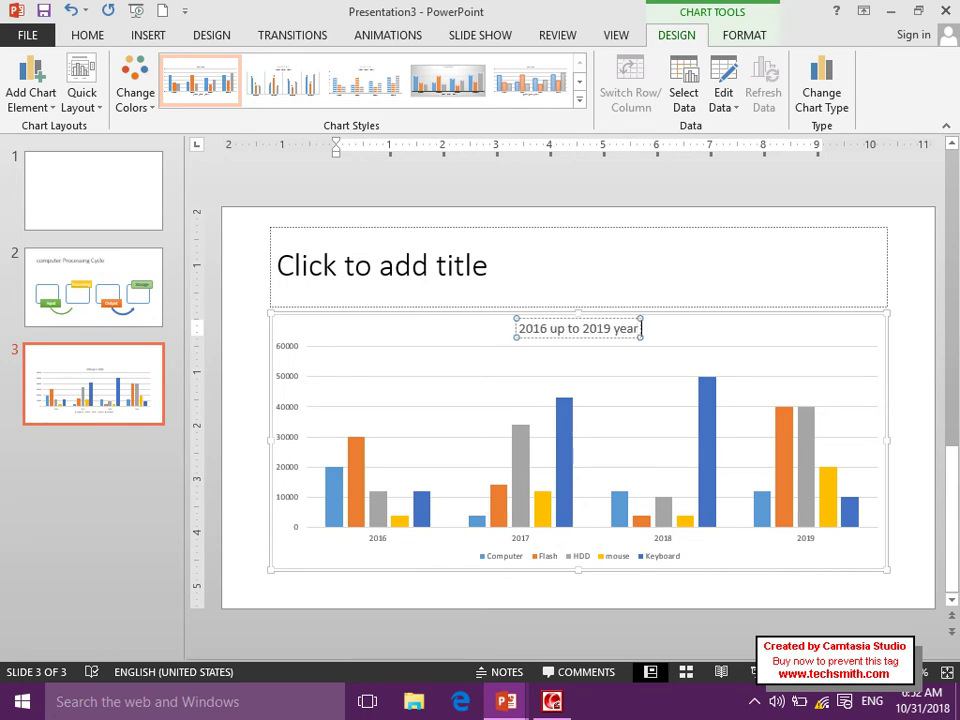
type(" sale grapg")
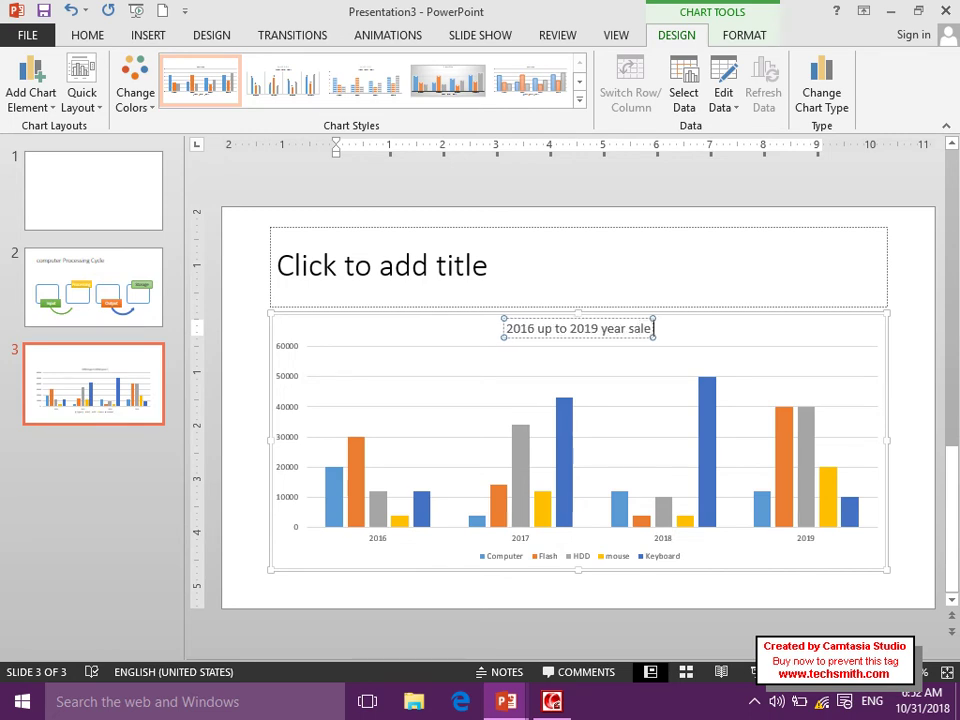
key("BackSpace")
type("h")
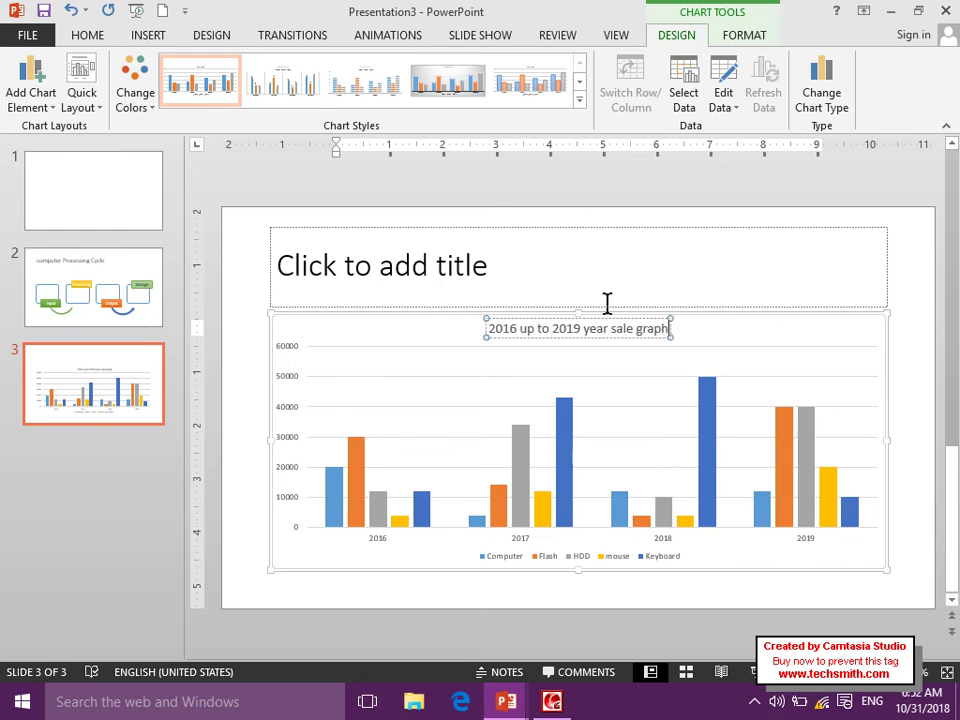
left_click(607, 304)
Delete the empty title placeholder, move the chart up, and start the slide show.
left_click(313, 231)
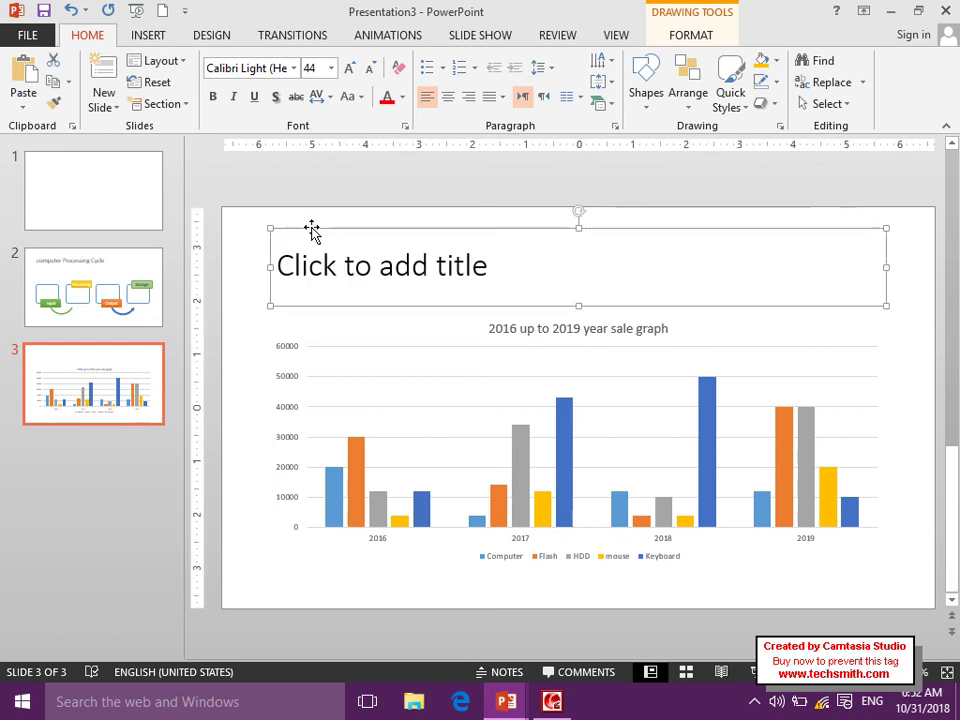
key("Delete")
left_click(396, 332)
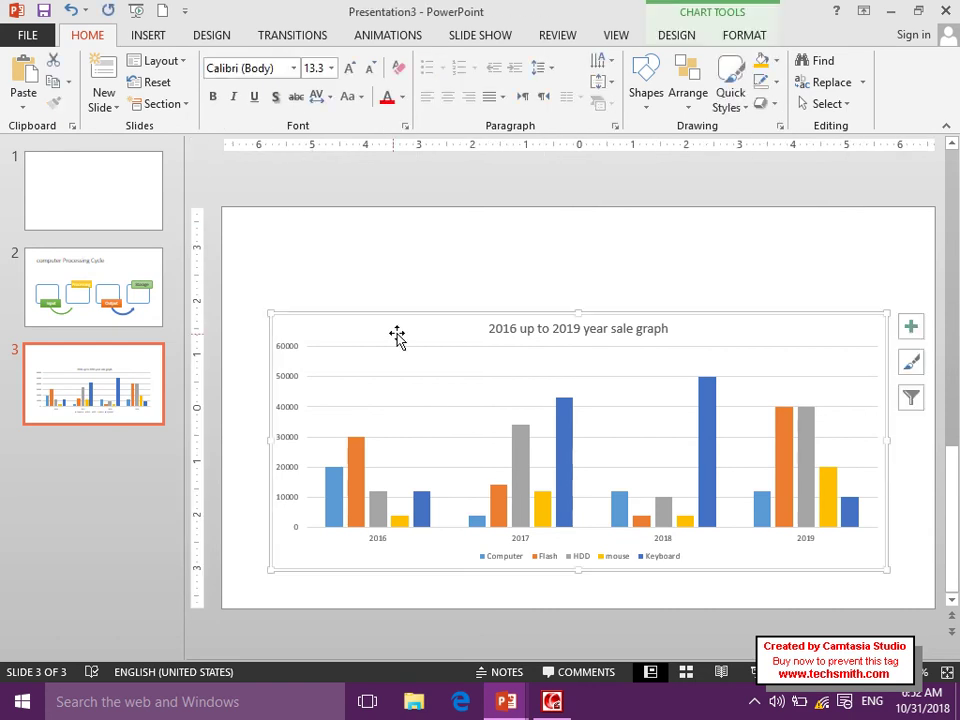
left_click_drag(422, 317, 424, 284)
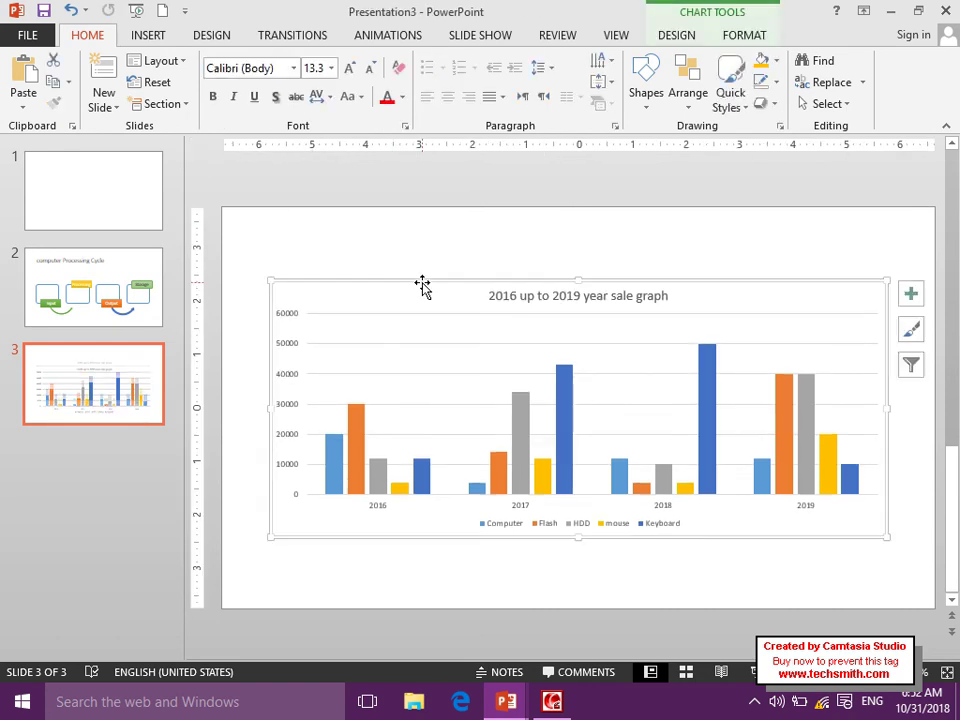
left_click(138, 11)
left_click(285, 293)
Advance through the sales chart slide to the end screen and exit the slide show.
left_click(286, 292)
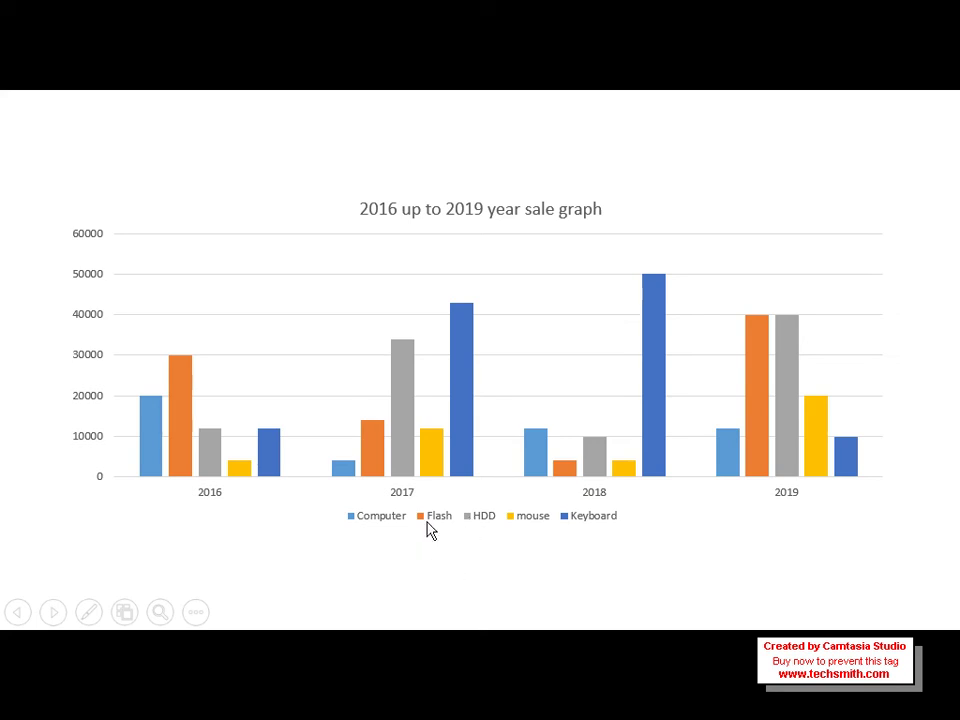
left_click(386, 253)
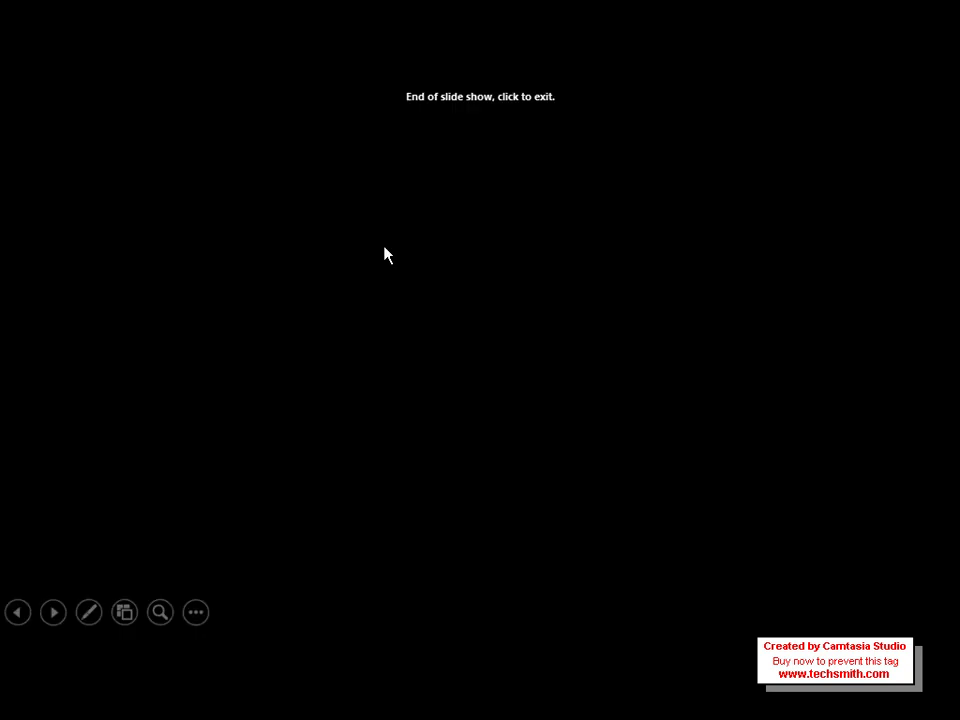
left_click(386, 253)
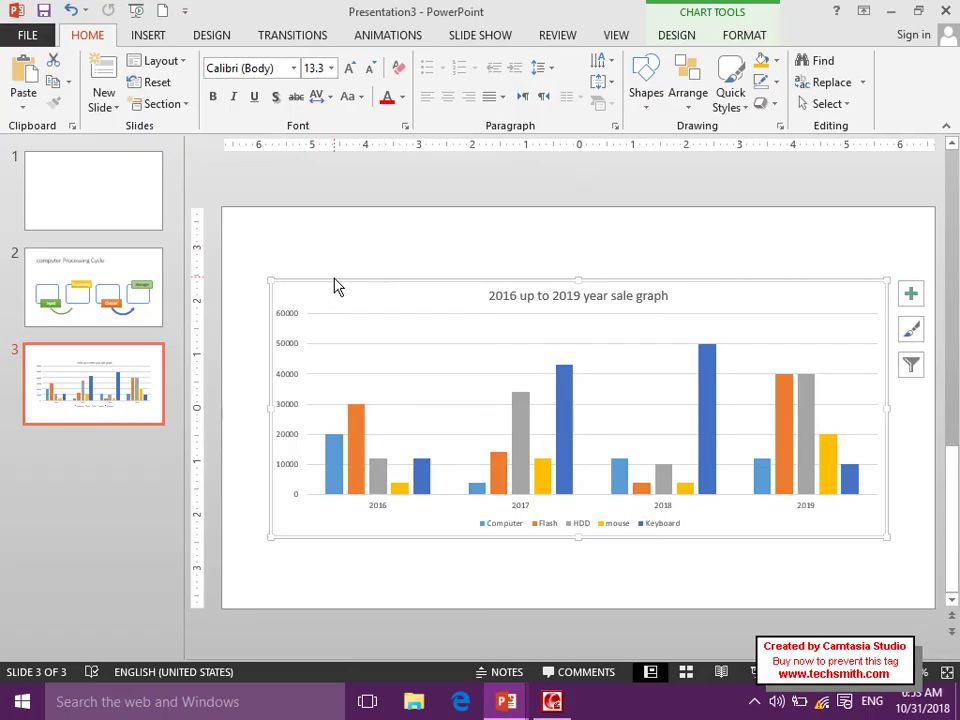
Give the chart the grey gradient style and Quick Layout 5 with a data table, then start the show.
left_click(677, 38)
left_click(580, 100)
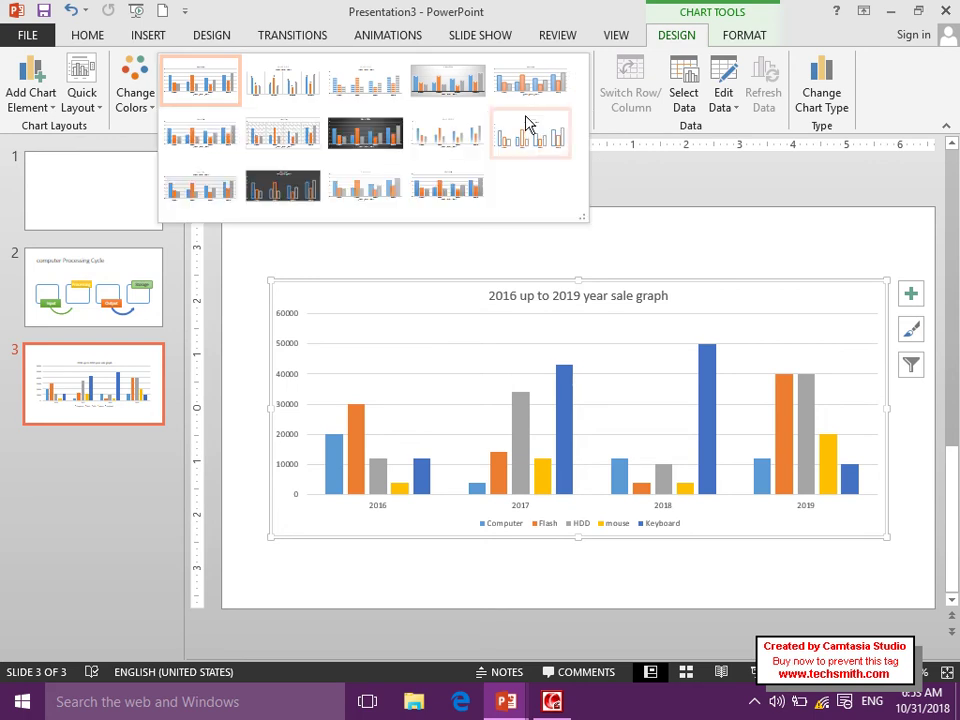
left_click(440, 95)
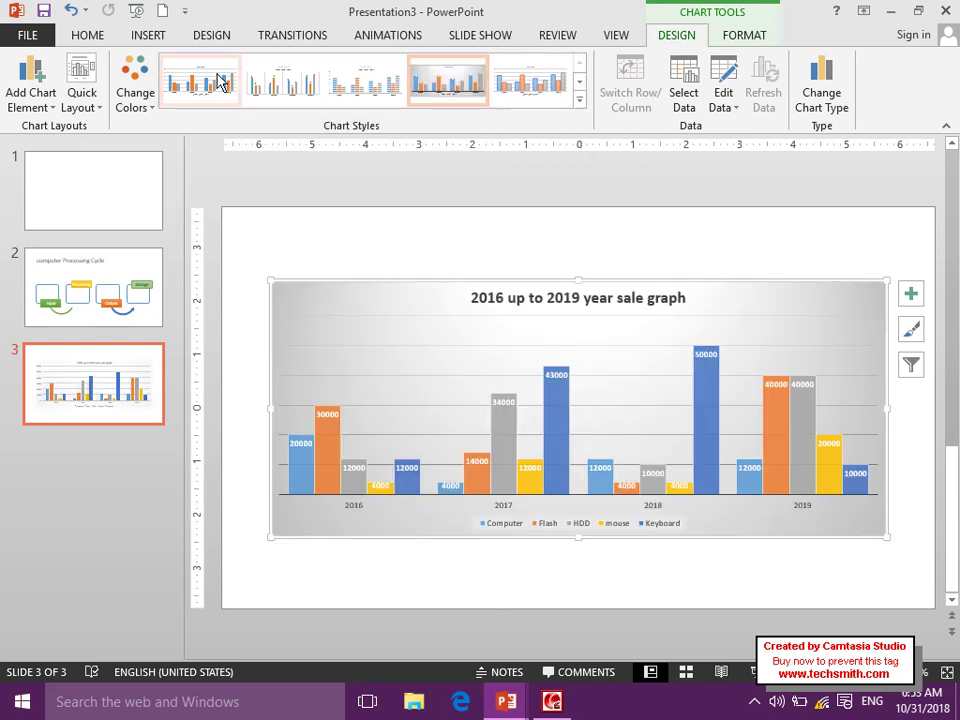
left_click(82, 85)
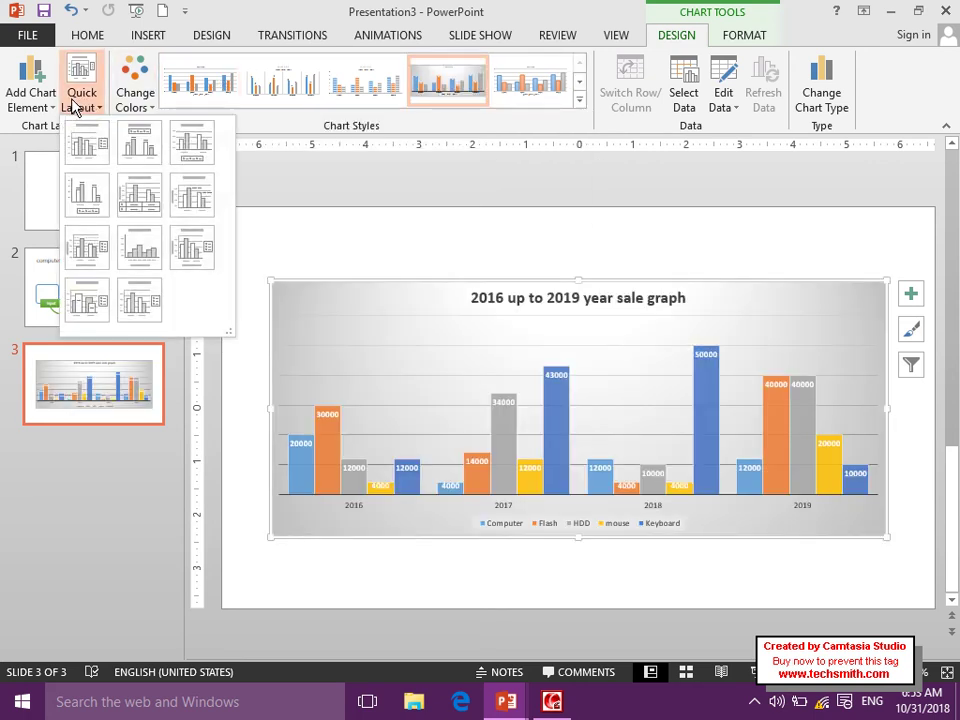
left_click(139, 207)
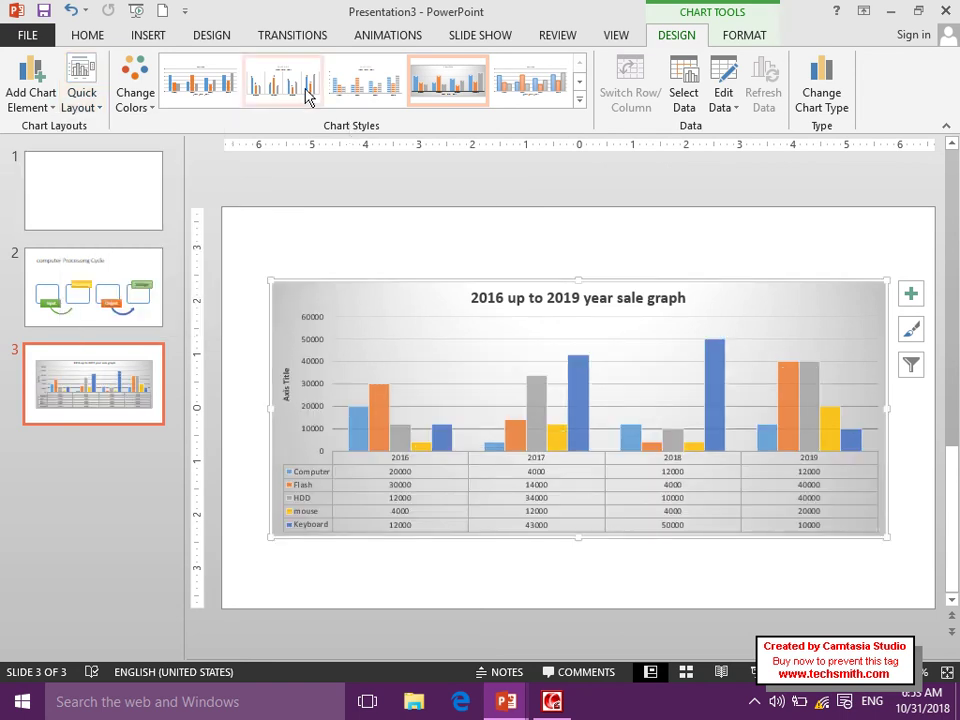
left_click(134, 12)
left_click(470, 512)
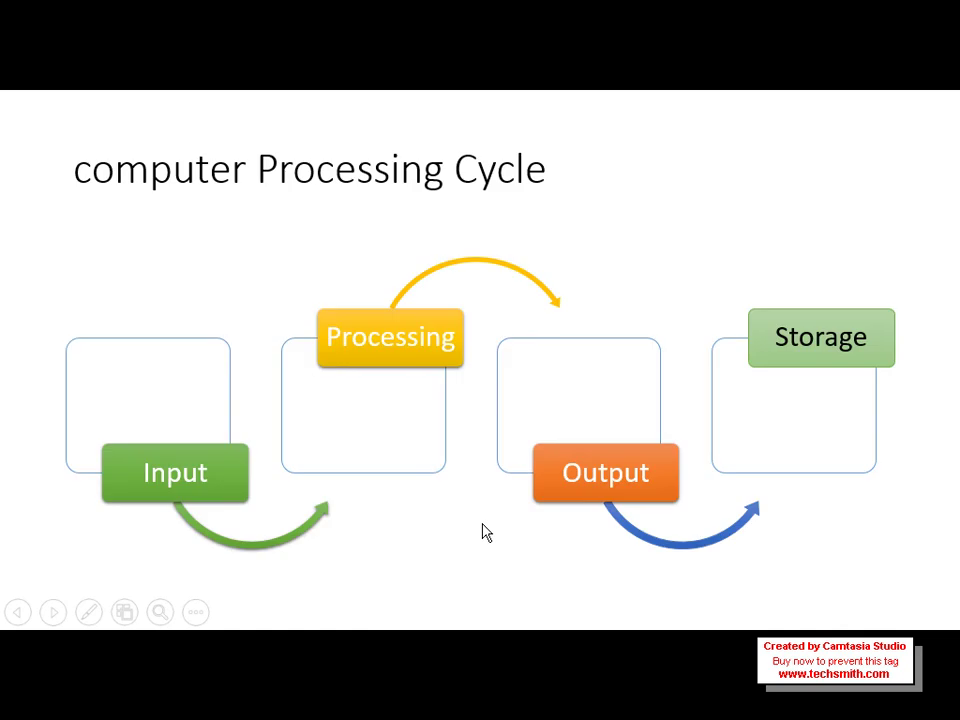
Advance to the restyled sales chart slide, then end the slide show with Esc.
left_click(476, 508)
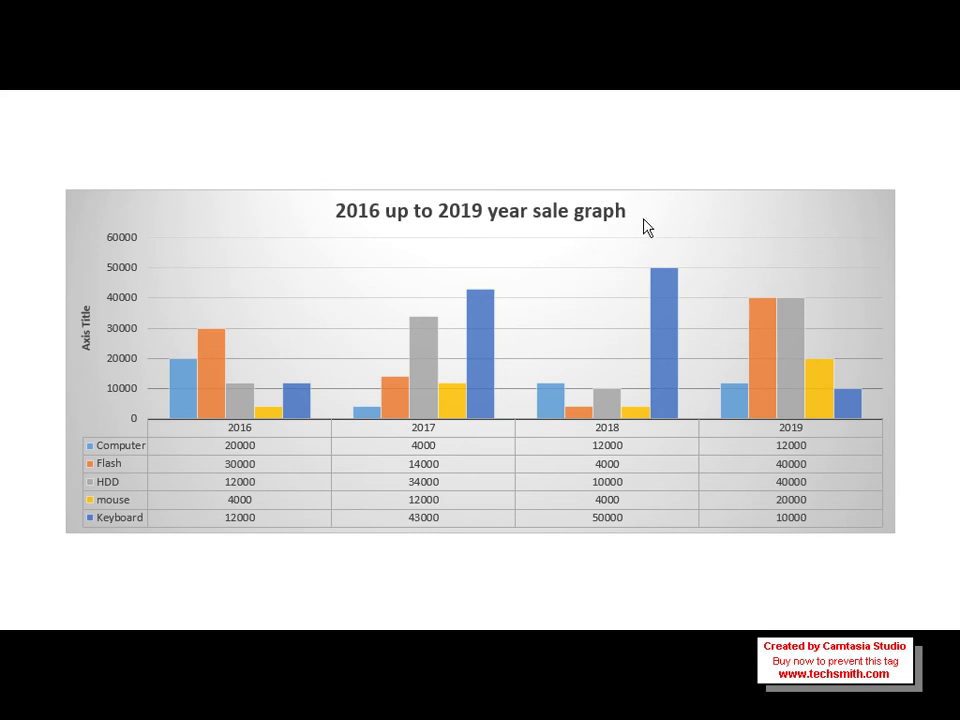
key("Escape")
Filter the chart to show only the Computer series.
left_click(910, 366)
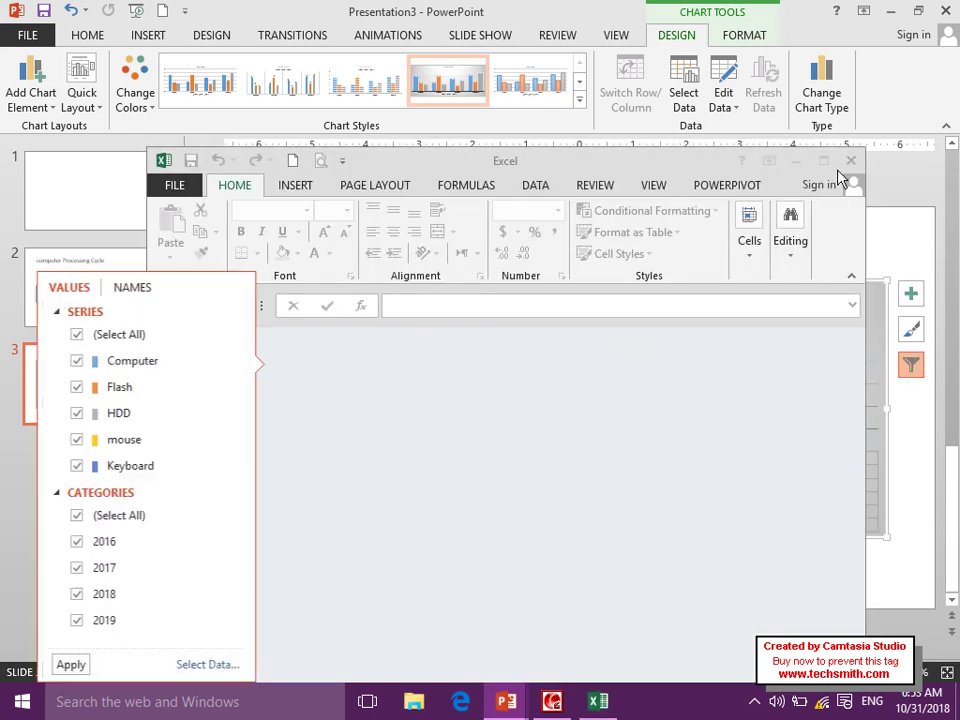
left_click(850, 161)
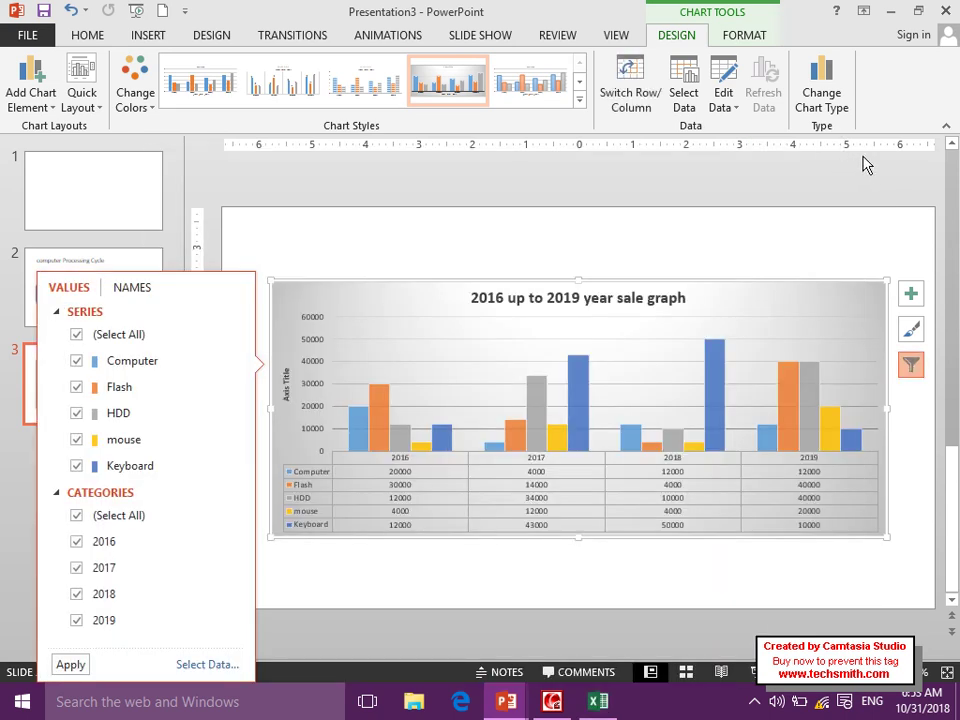
left_click(77, 336)
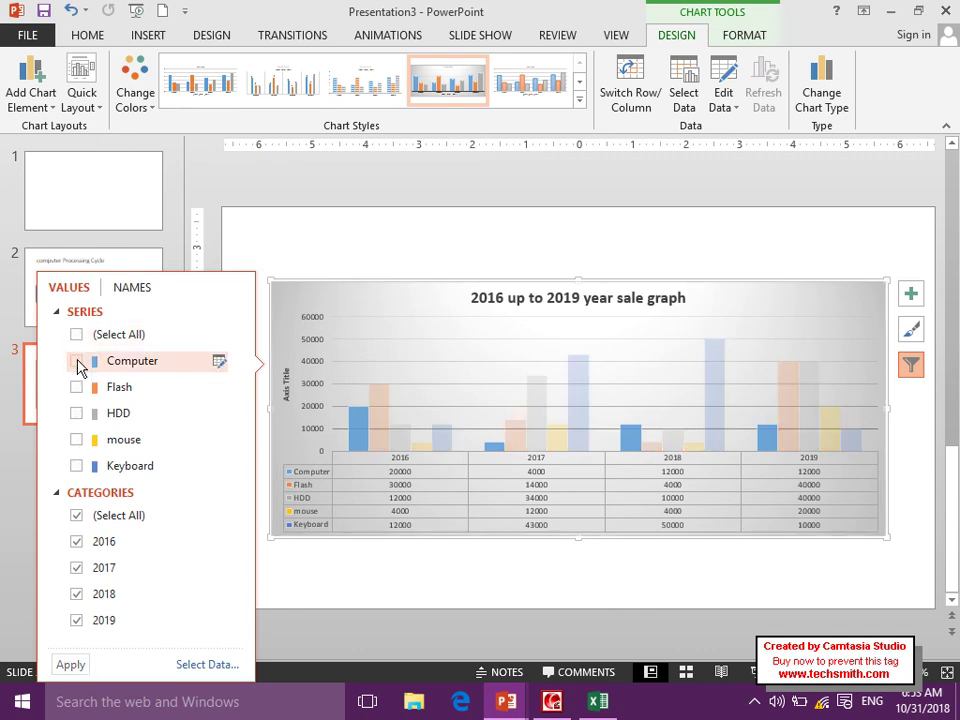
left_click(77, 361)
left_click(69, 666)
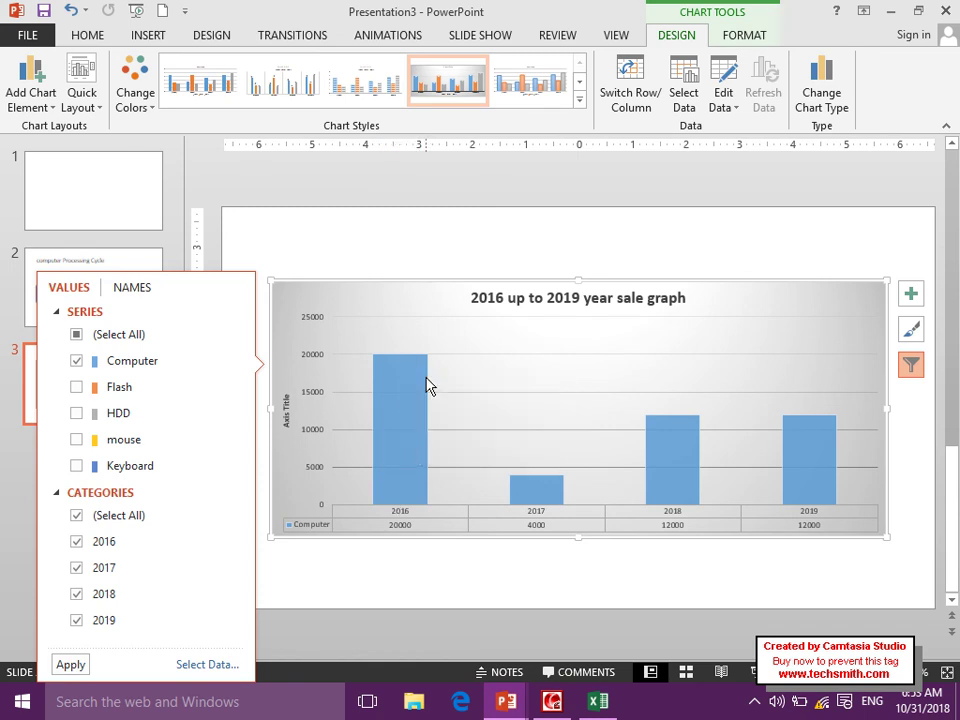
Switch the series filter to Flash alone, then to HDD alone.
left_click(76, 362)
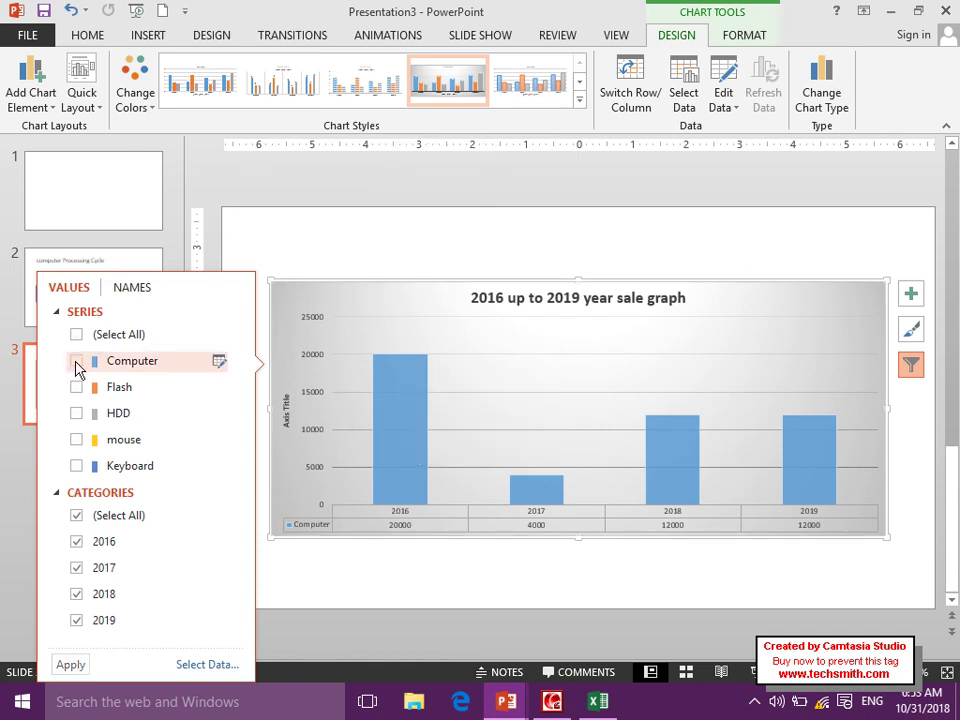
left_click(76, 387)
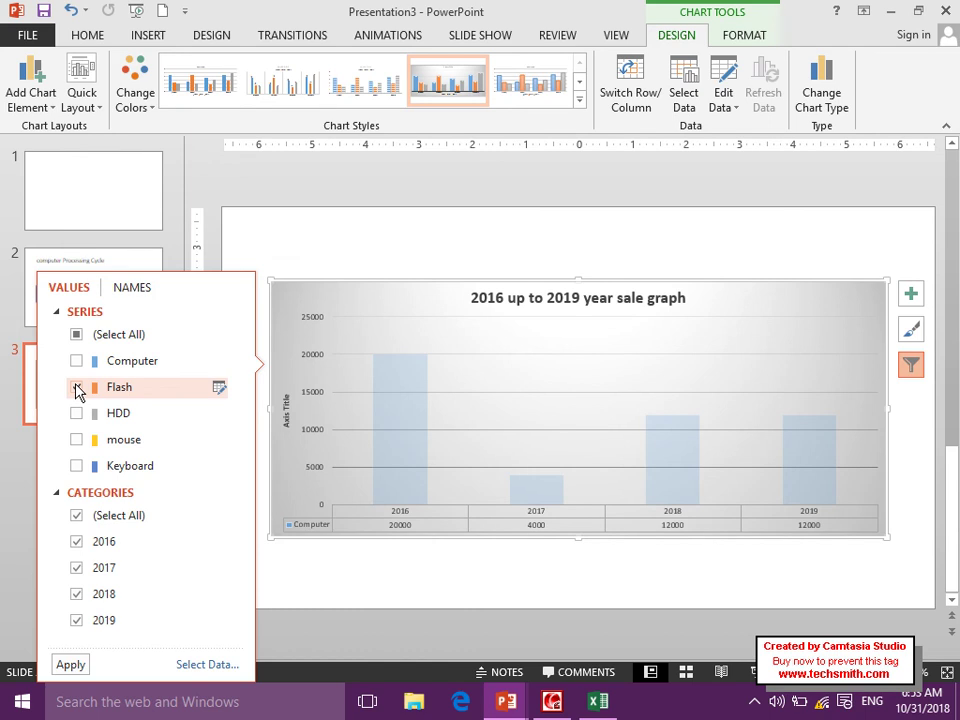
left_click(70, 665)
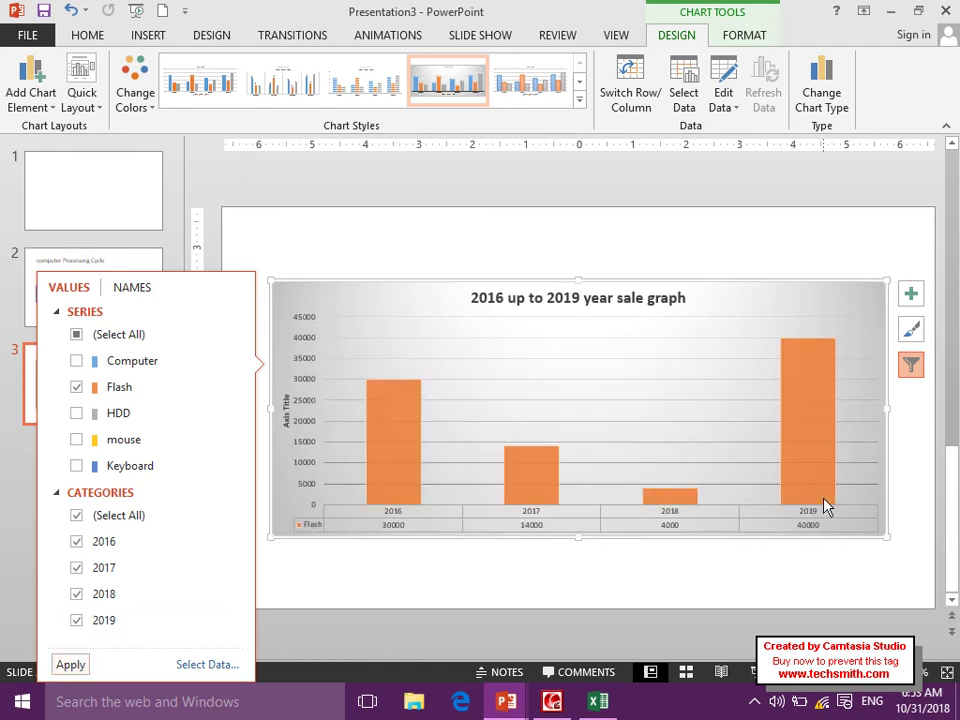
left_click(76, 388)
left_click(77, 413)
left_click(72, 666)
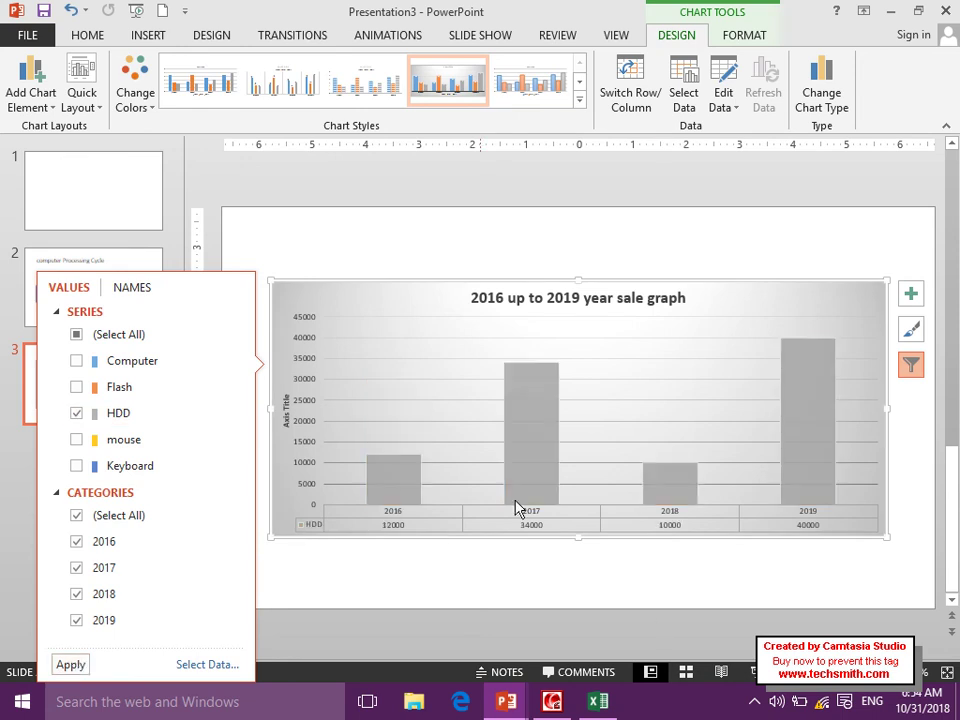